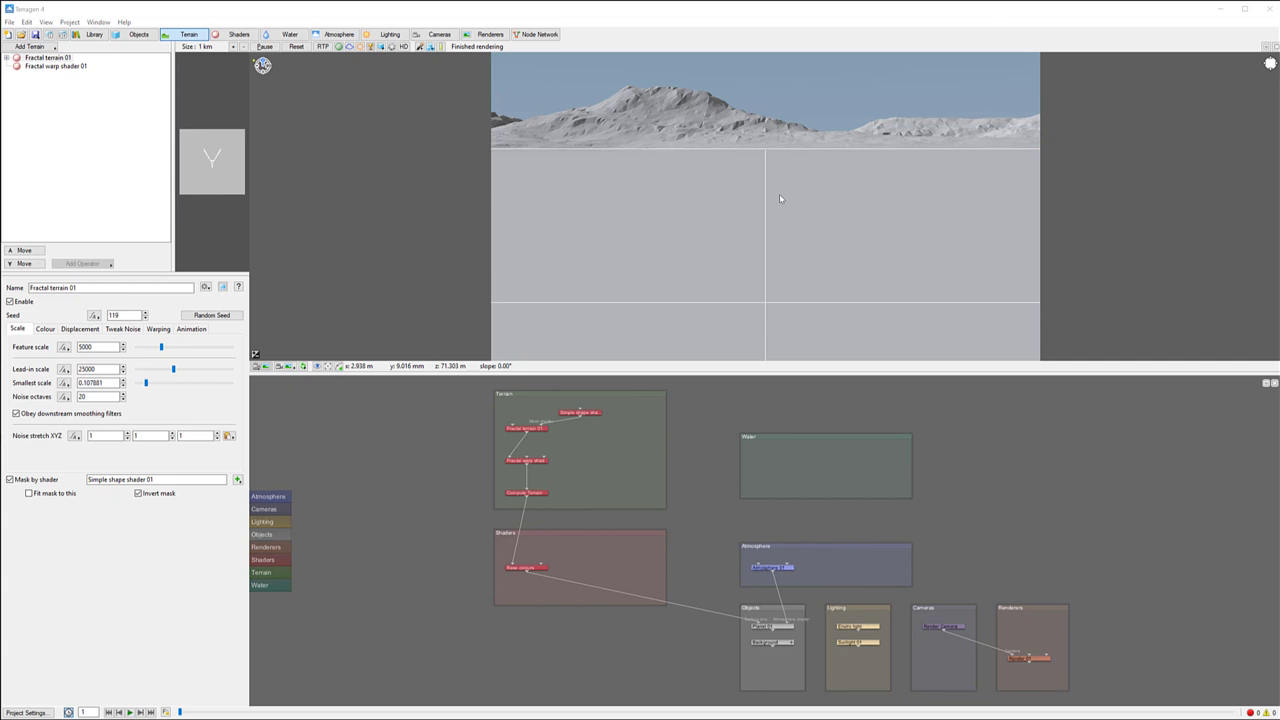
# Turn off mask inversion for the Fractal terrain 01 shader and view its displacement settings.
pyautogui.moveTo(628, 158); pyautogui.dragTo(802, 162, button='right')
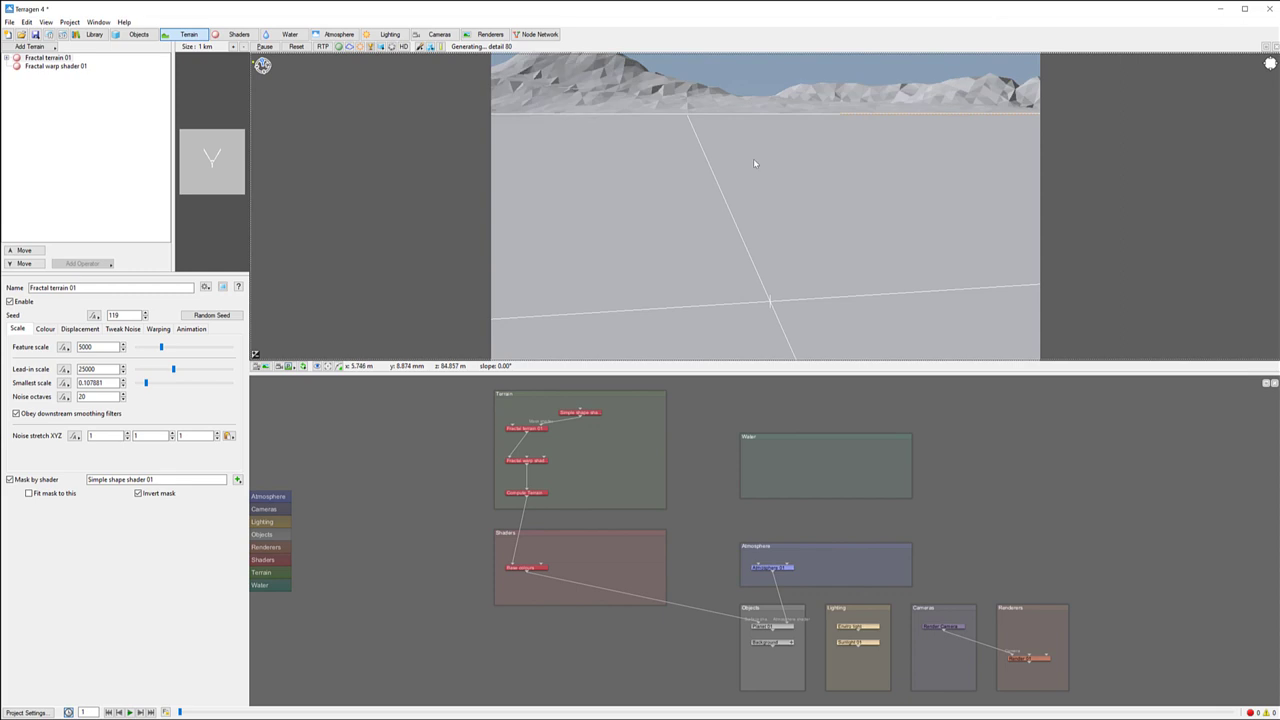
pyautogui.moveTo(849, 181); pyautogui.dragTo(822, 167, button='right')
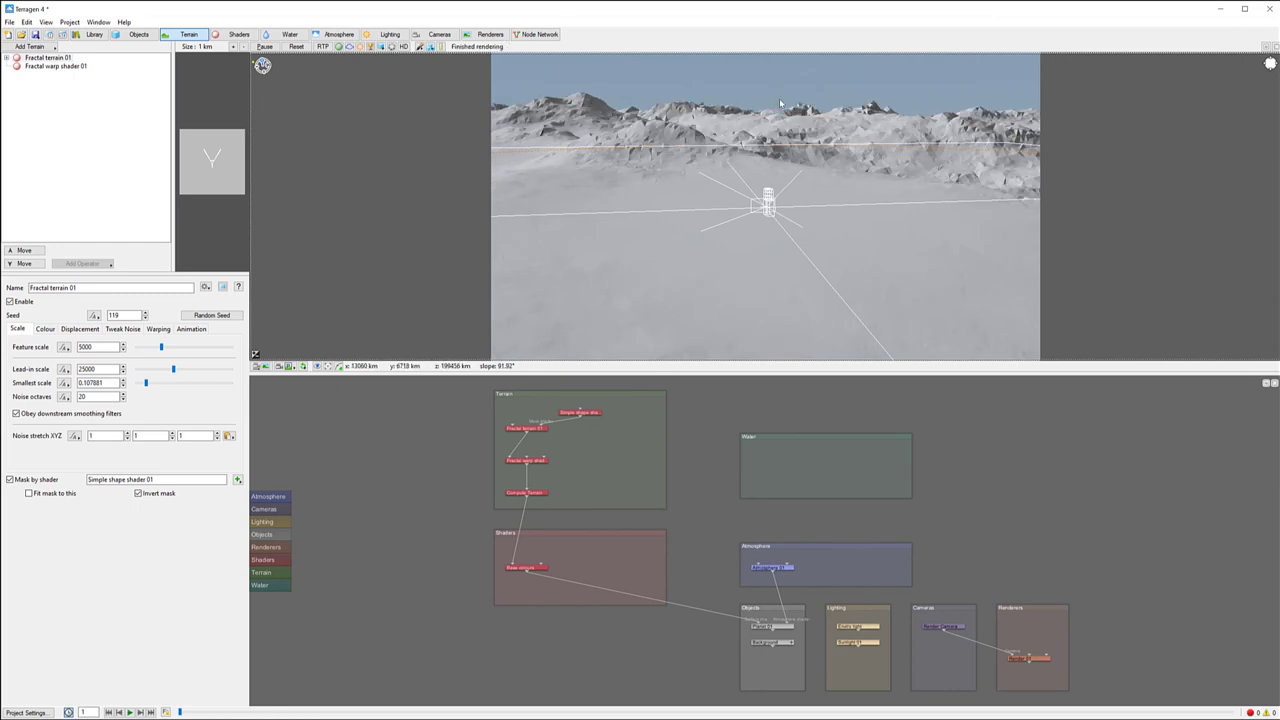
pyautogui.doubleClick(530, 430)
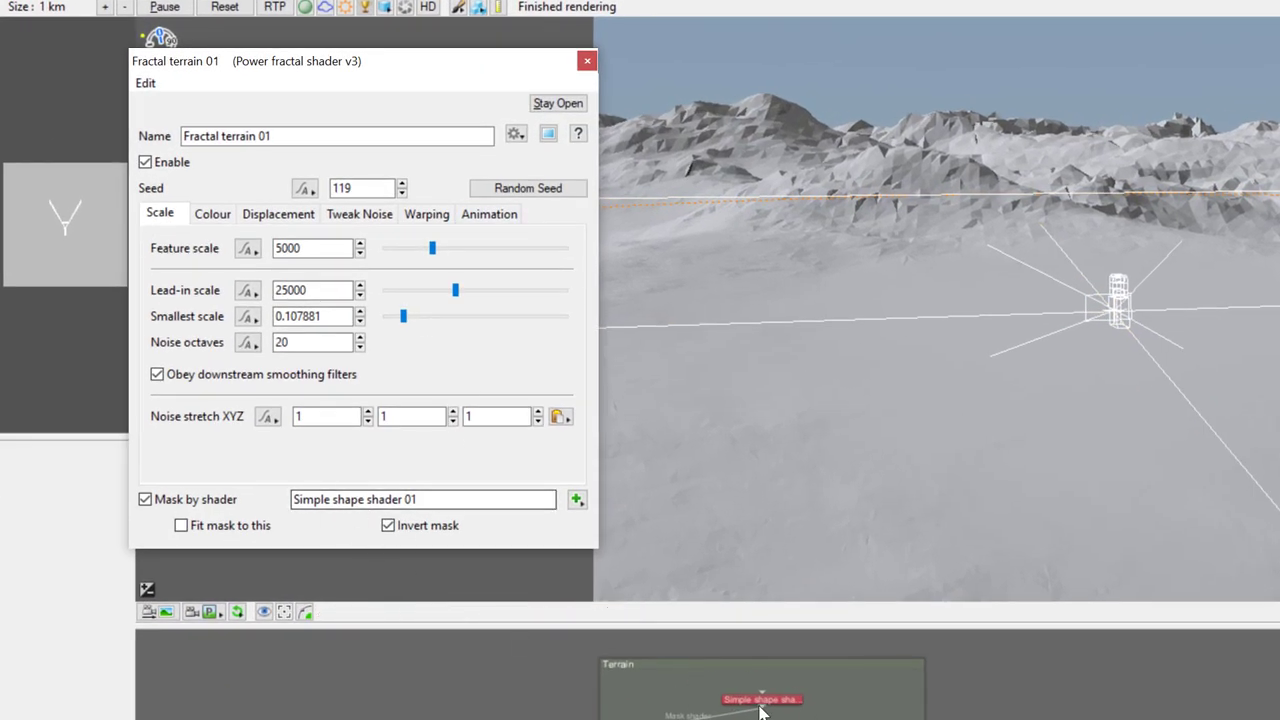
pyautogui.click(388, 525)
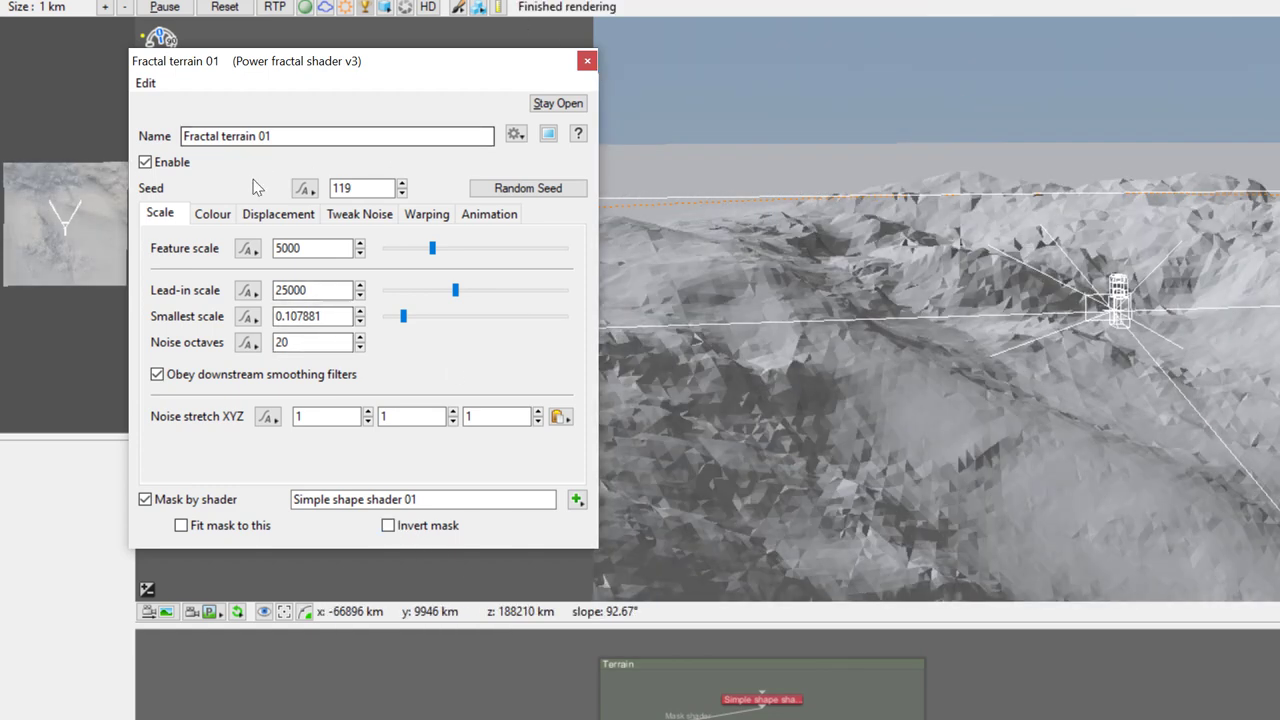
pyautogui.click(279, 215)
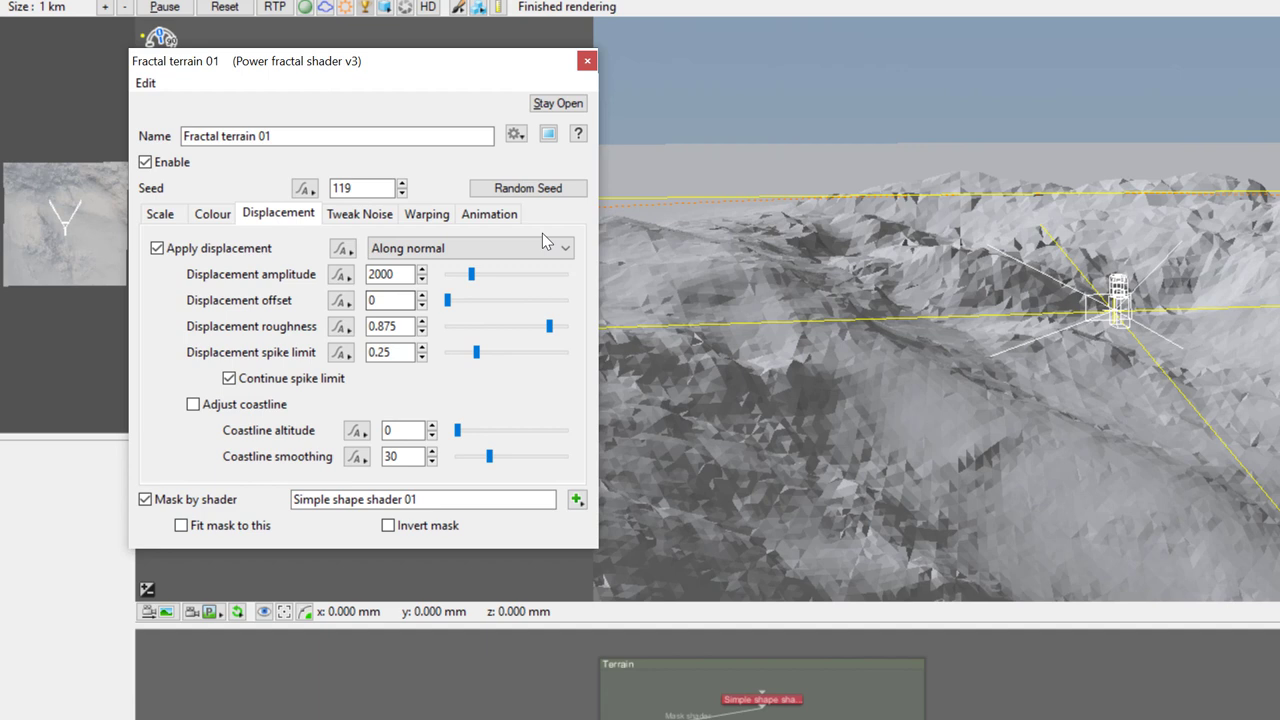
pyautogui.click(587, 61)
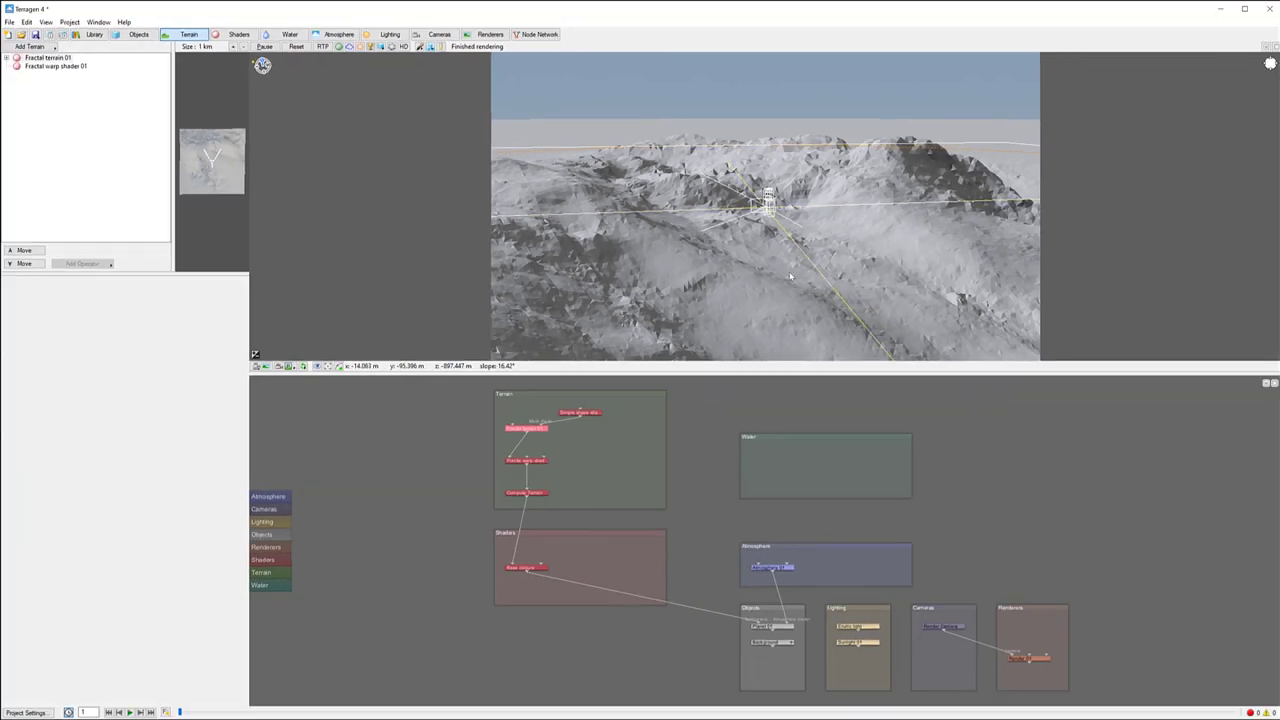
# Create an image map colour shader in the Shaders group using the image cliff-rockface1_albedo.png.
pyautogui.moveTo(790, 230); pyautogui.dragTo(757, 208)
pyautogui.moveTo(836, 224); pyautogui.dragTo(846, 156)
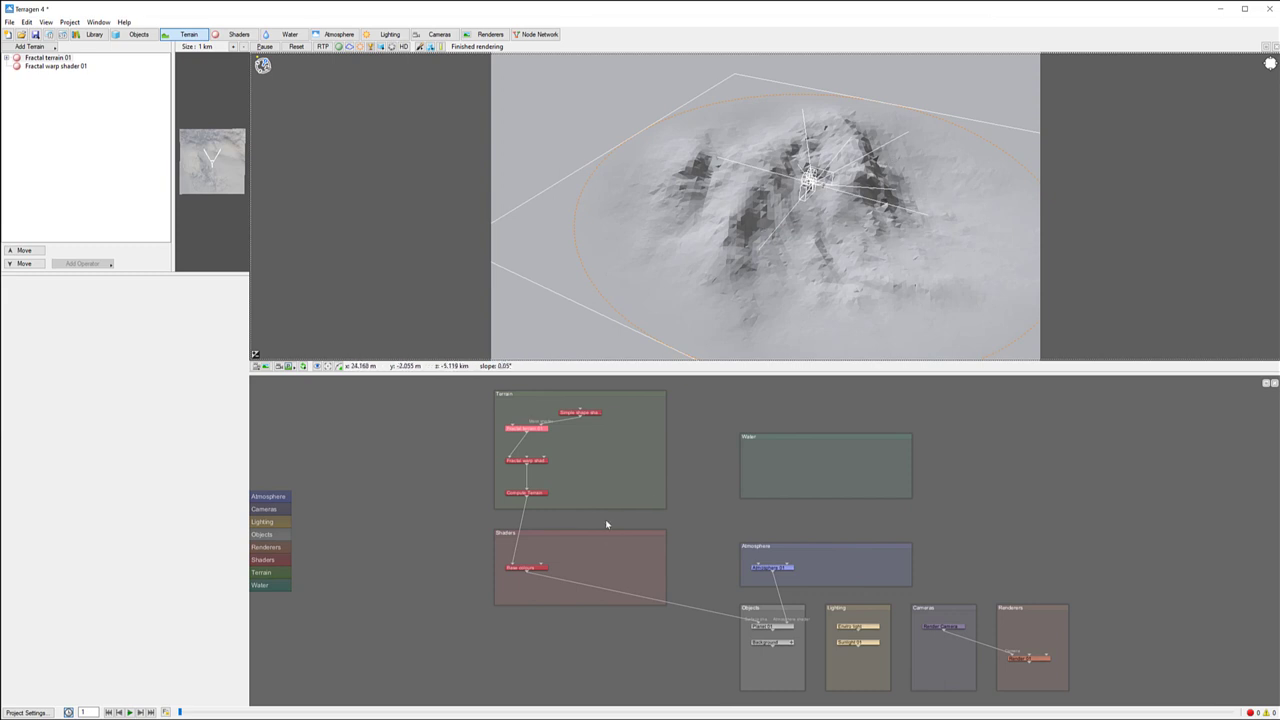
pyautogui.rightClick(624, 493)
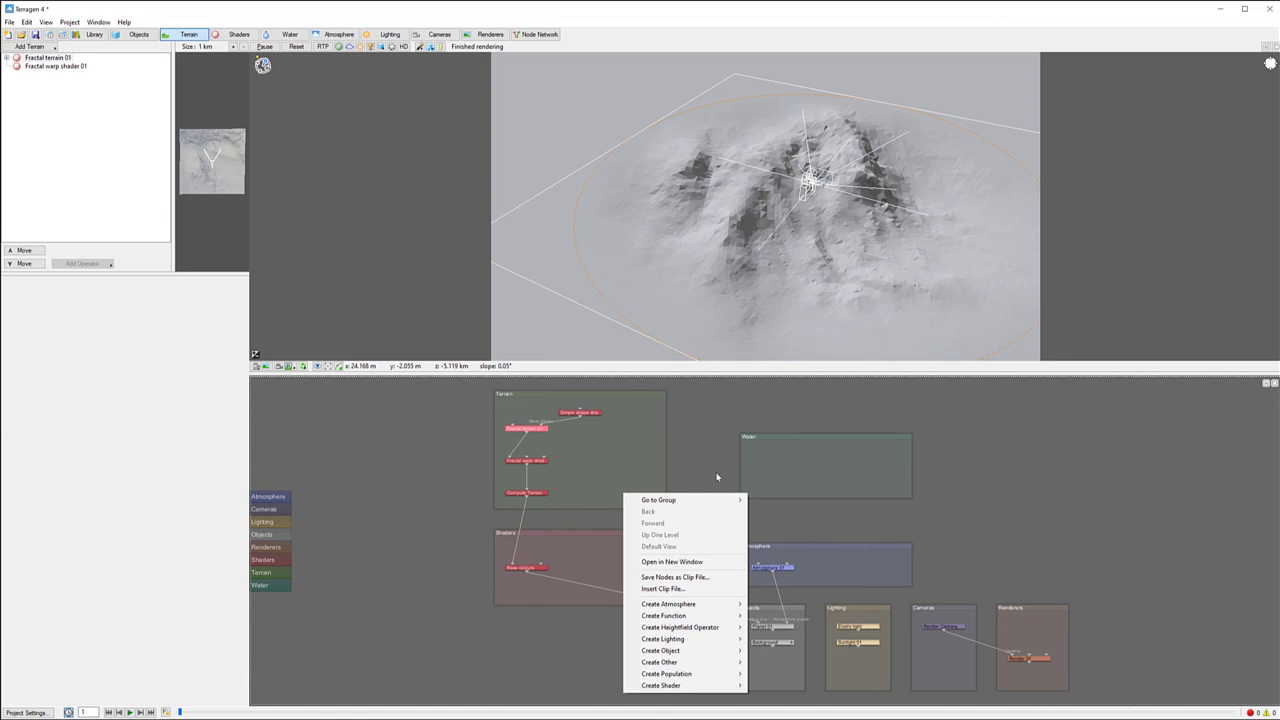
pyautogui.moveTo(699, 688)
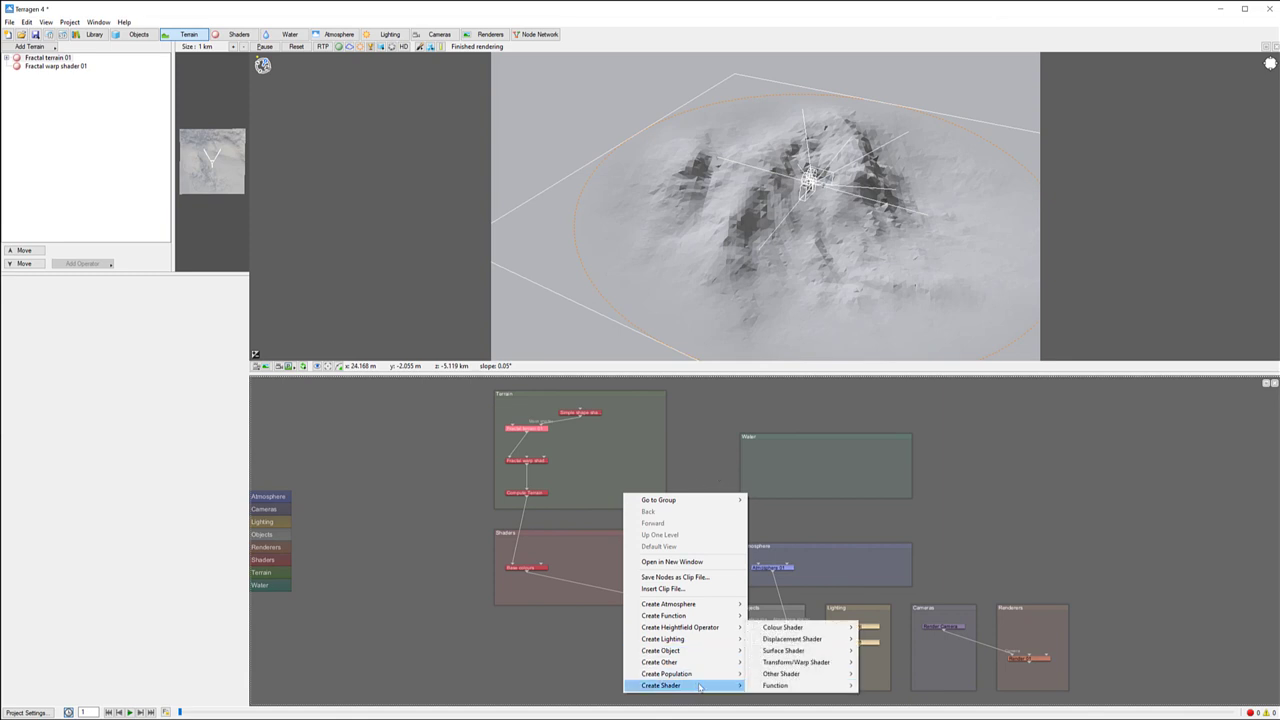
pyautogui.moveTo(800, 627)
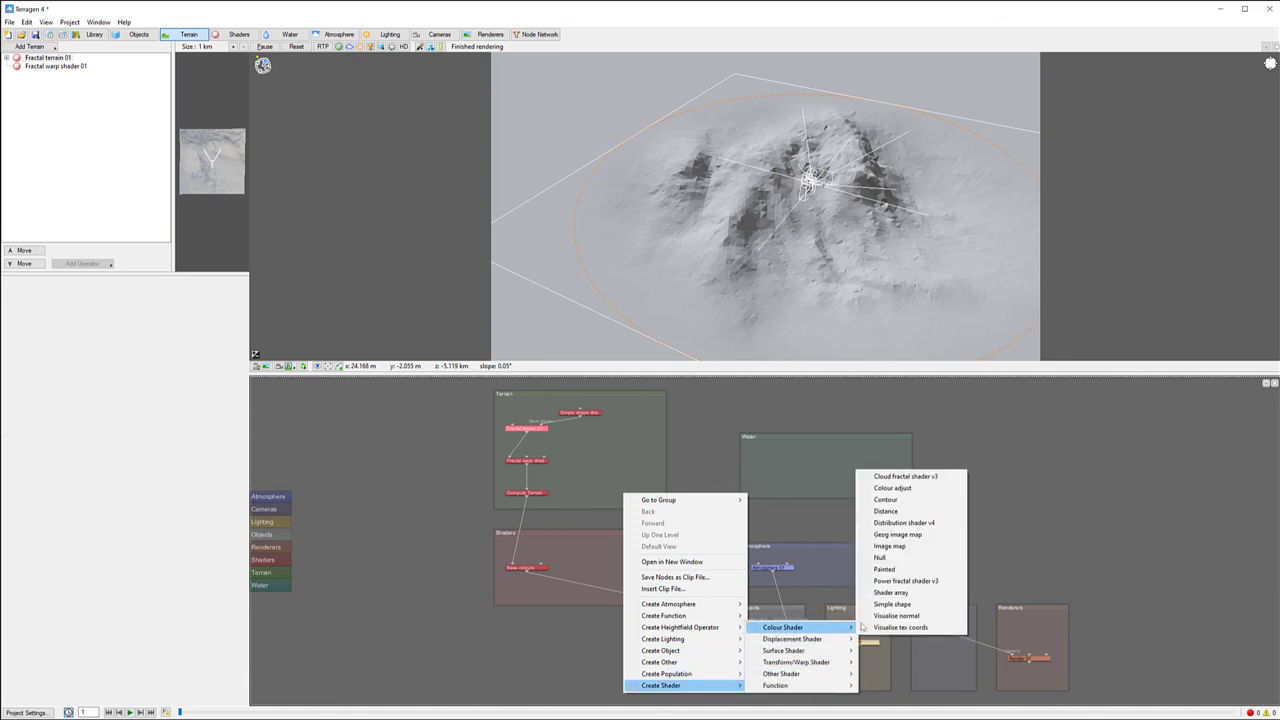
pyautogui.click(927, 549)
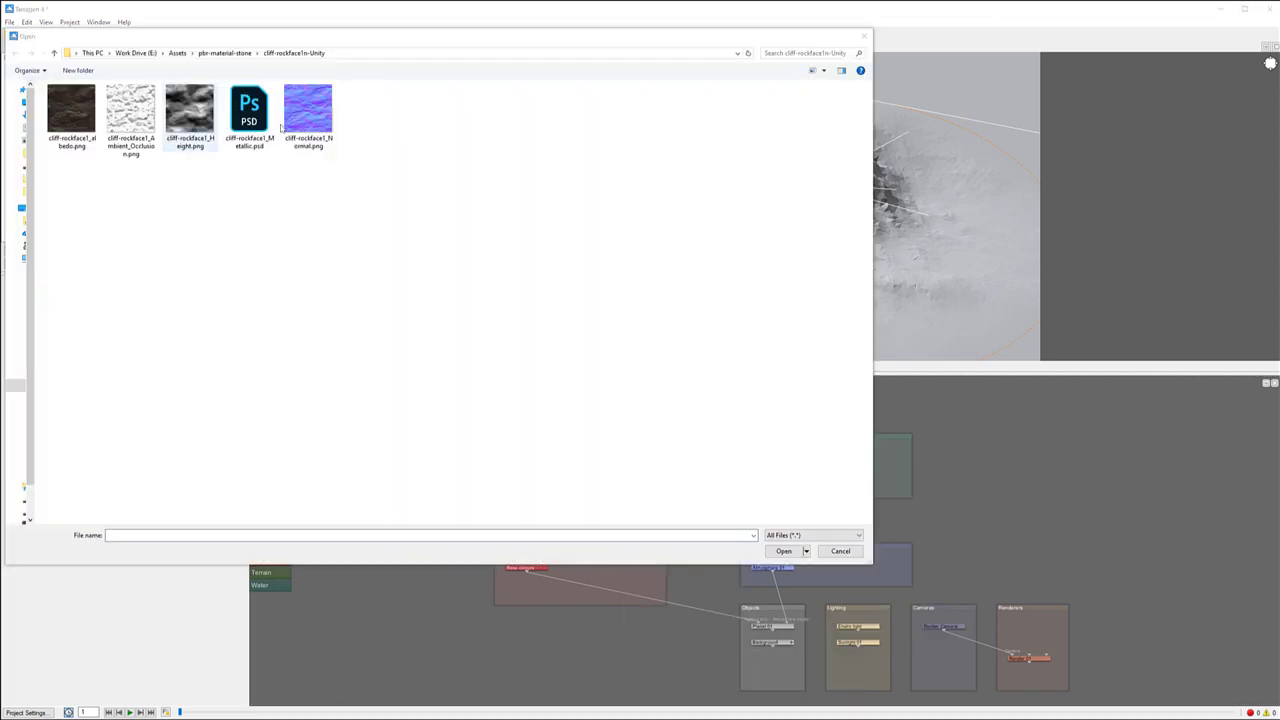
pyautogui.click(54, 140)
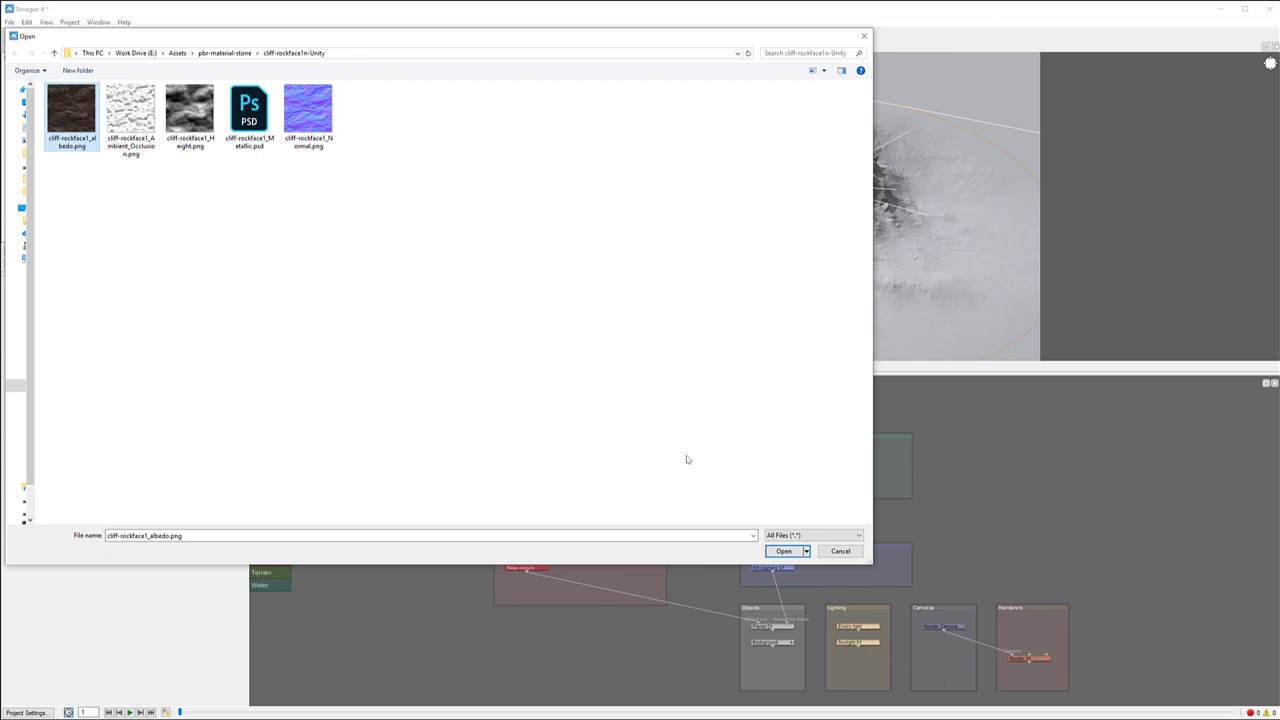
pyautogui.click(784, 551)
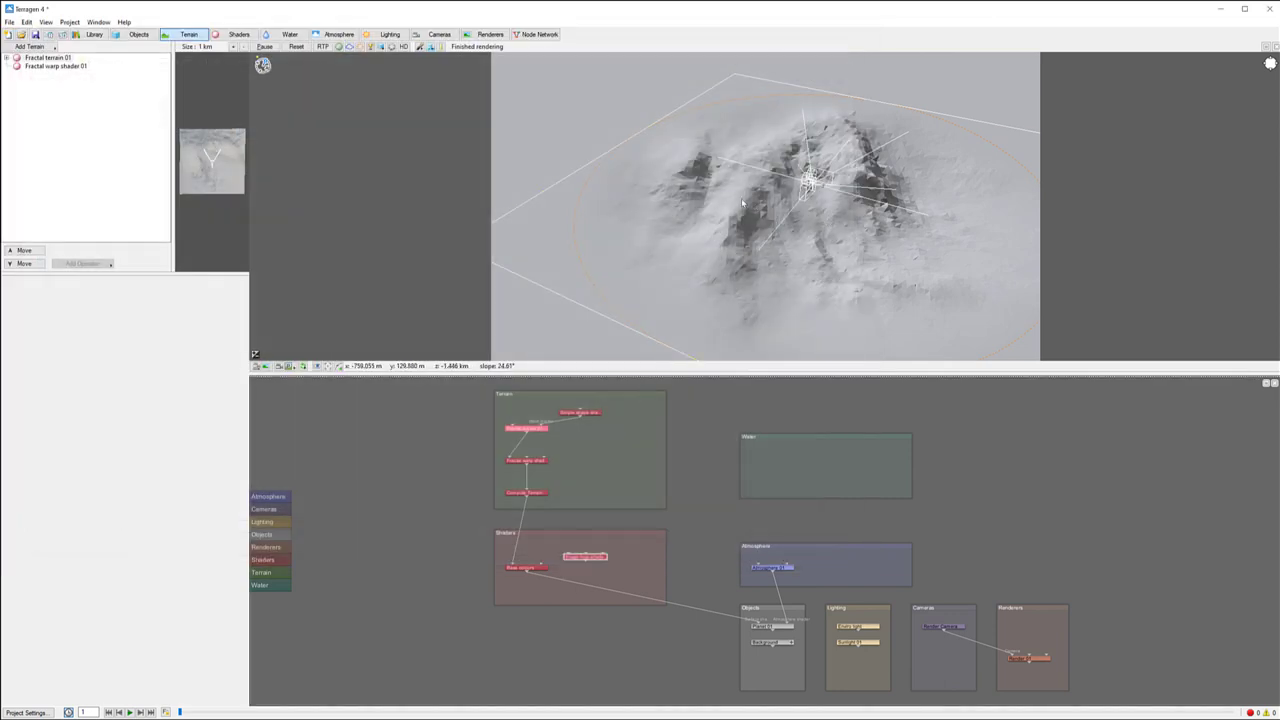
# Wire the albedo image map shader between the base colours shader and the planet, and space out the two shader nodes.
pyautogui.moveTo(540, 568); pyautogui.dragTo(760, 627)
pyautogui.moveTo(586, 557); pyautogui.dragTo(602, 573)
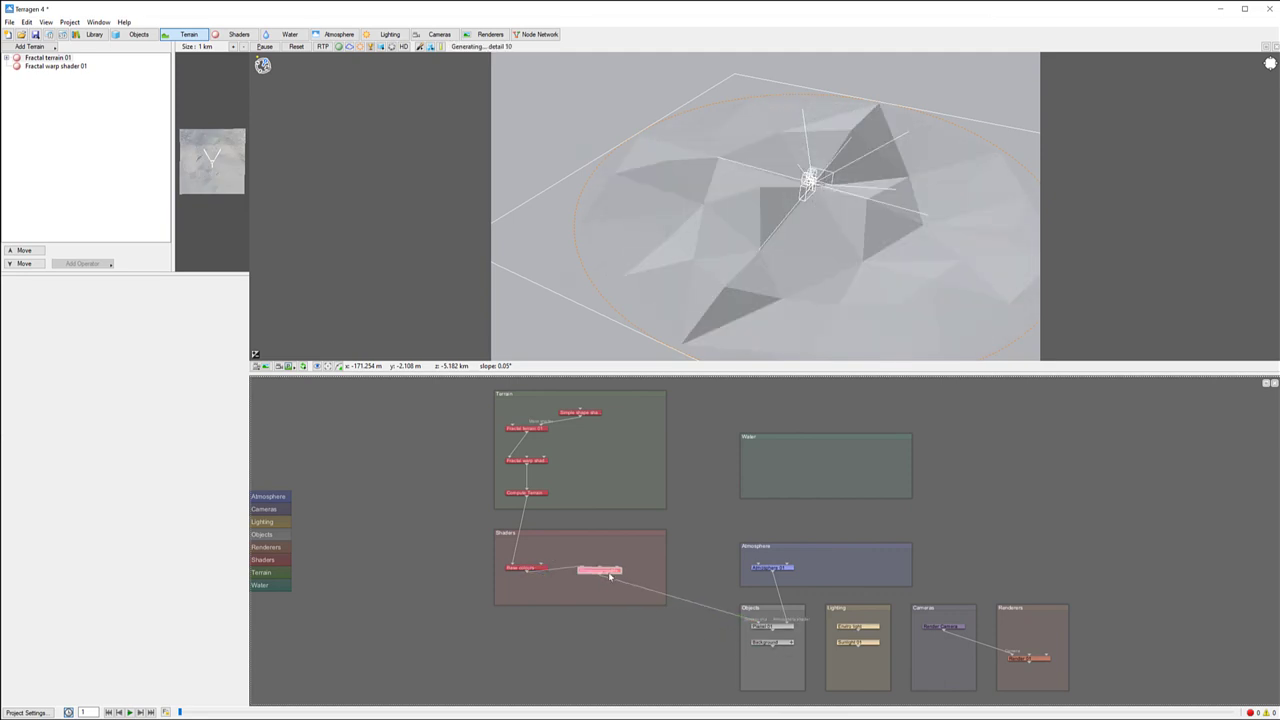
pyautogui.moveTo(524, 569); pyautogui.dragTo(537, 541)
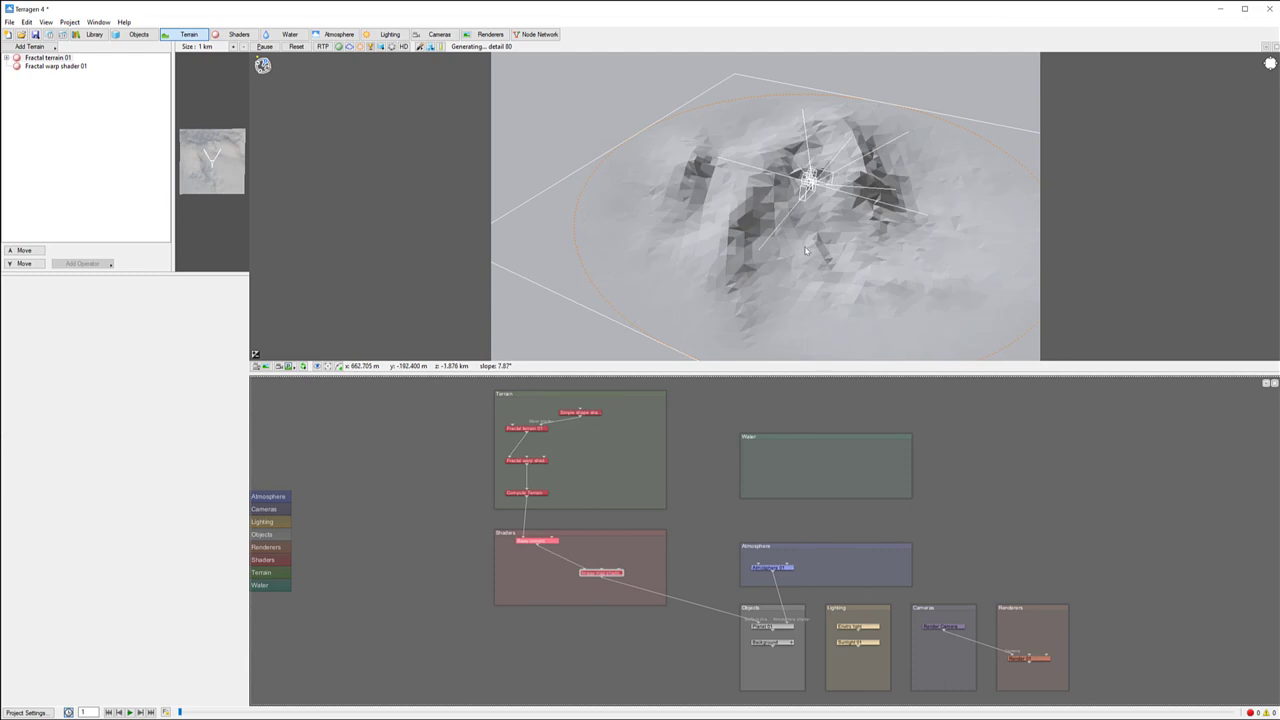
pyautogui.moveTo(759, 249); pyautogui.dragTo(712, 308)
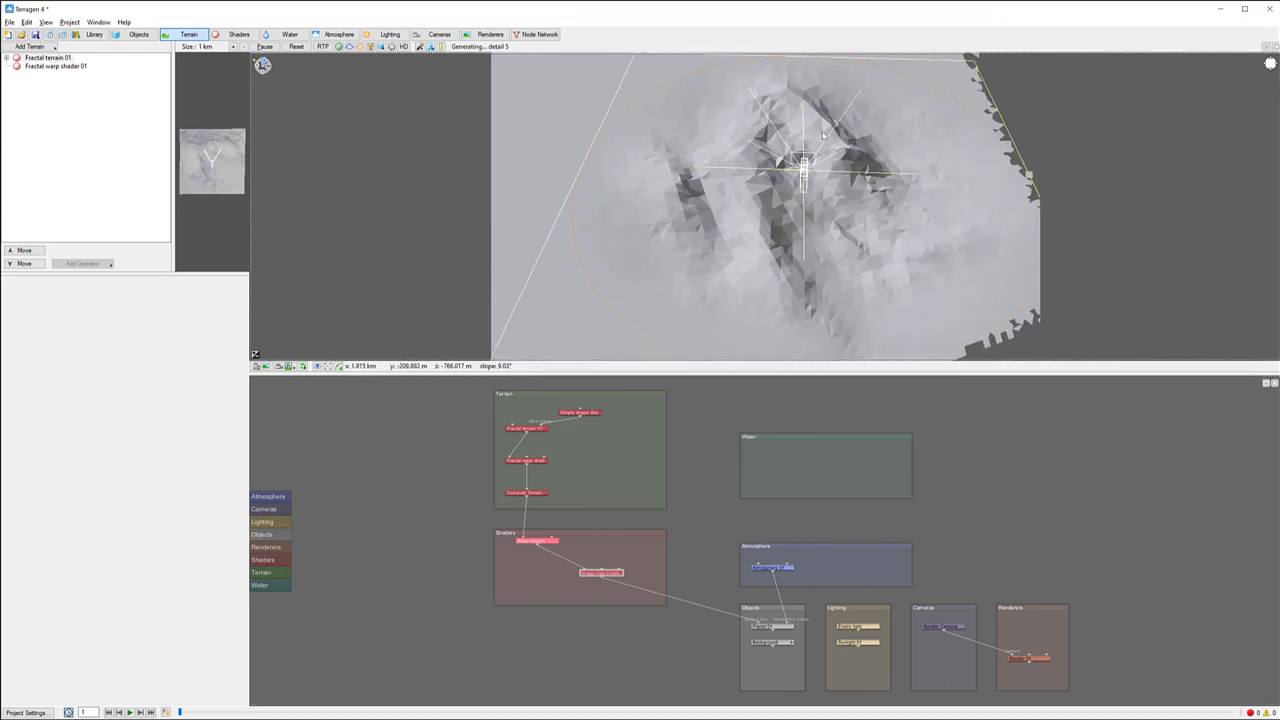
# Set the albedo image map shader to be positioned by its center, with a size of 2048 by 2048.
pyautogui.doubleClick(601, 572)
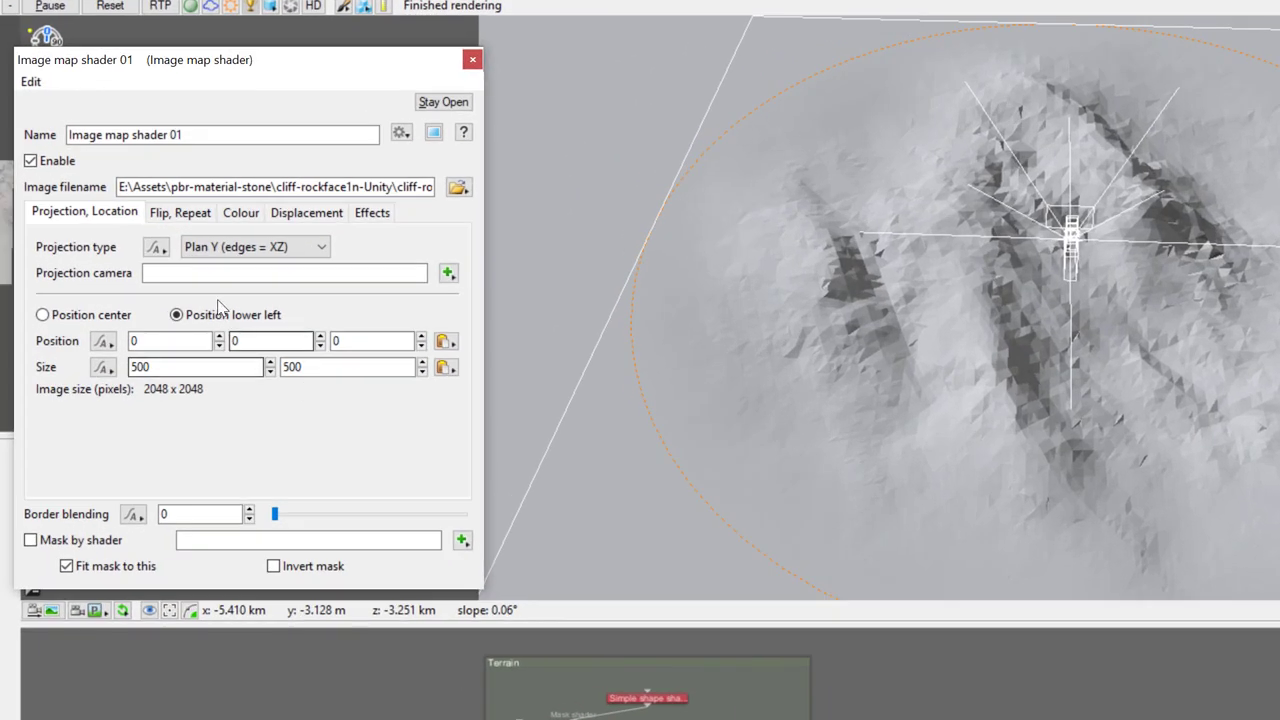
pyautogui.click(43, 315)
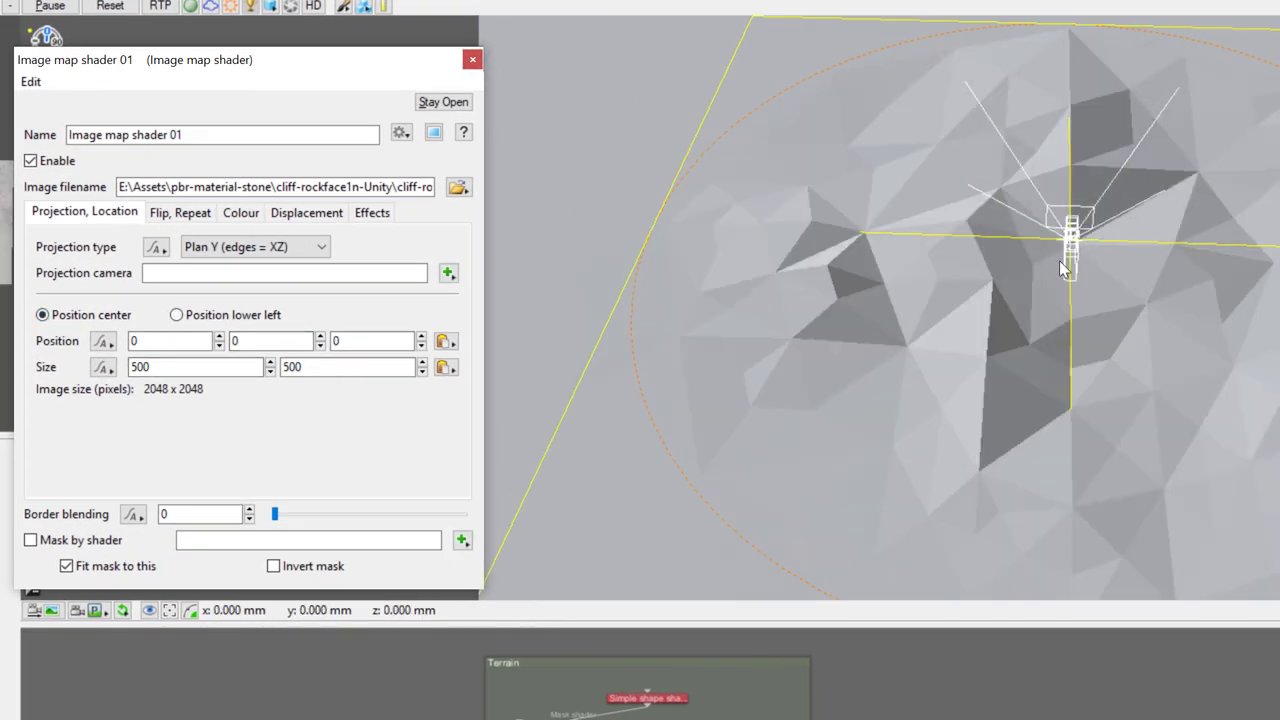
pyautogui.doubleClick(205, 367)
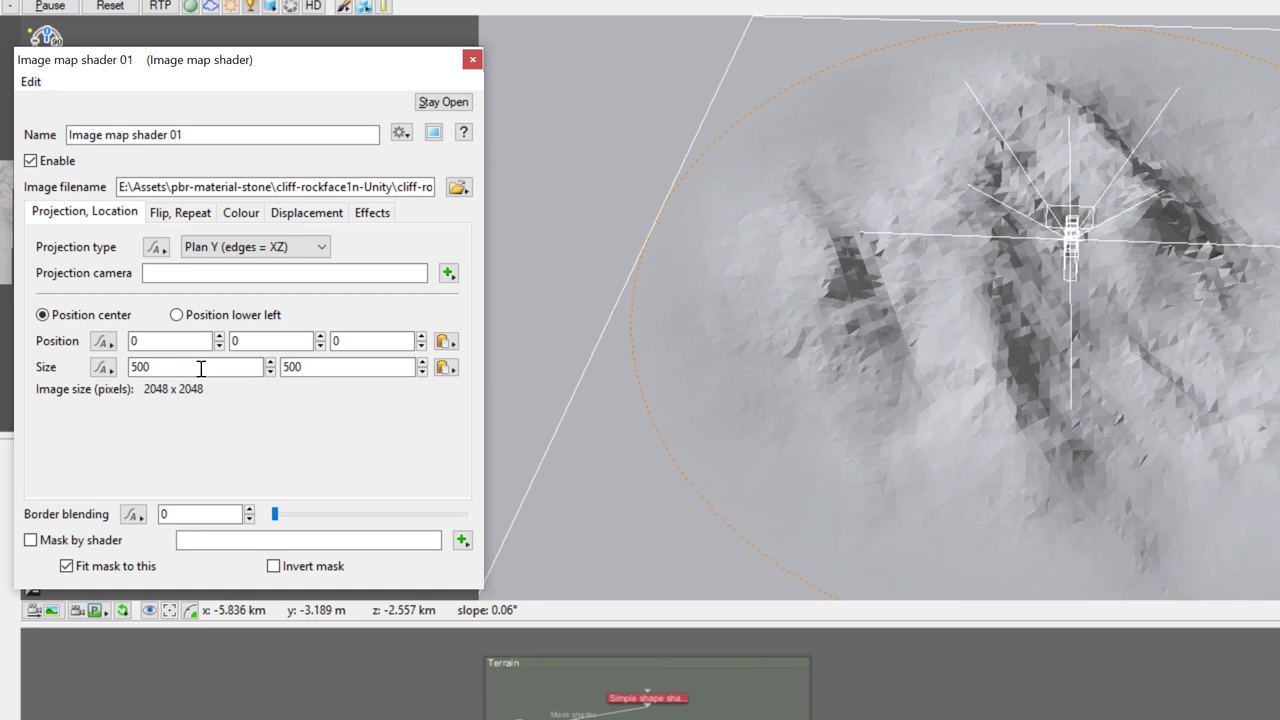
pyautogui.write('2048')
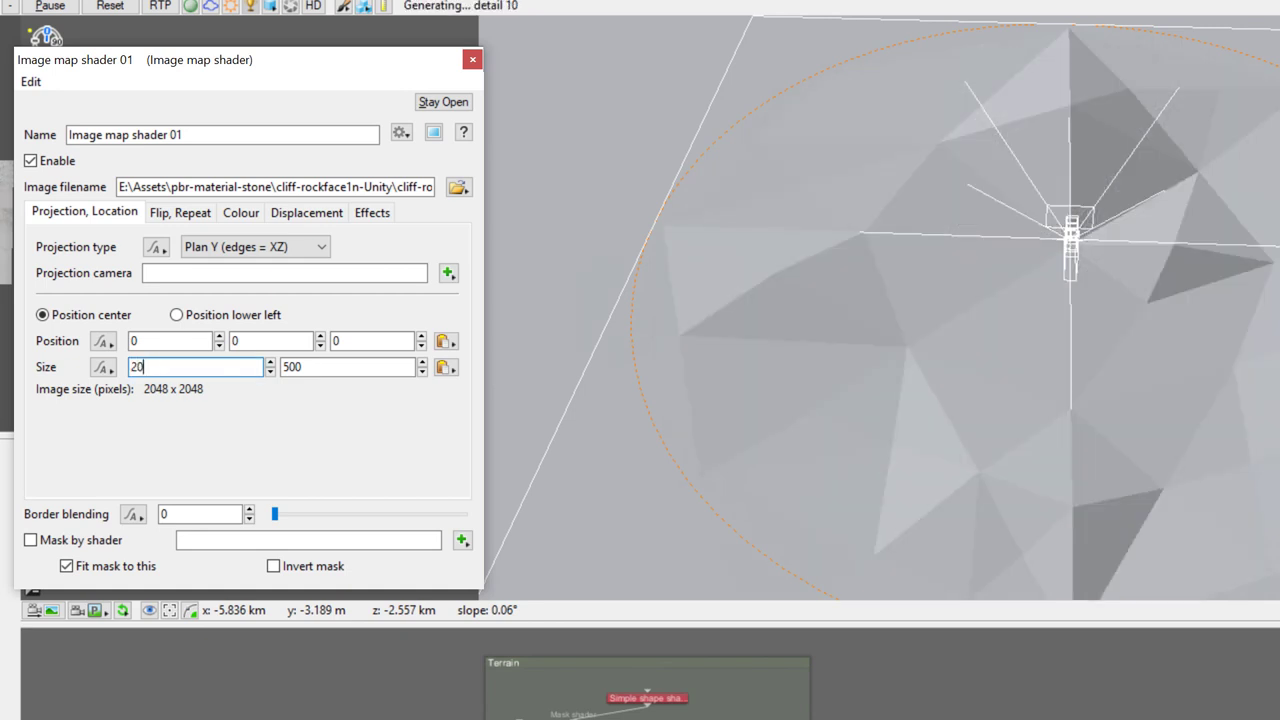
pyautogui.doubleClick(320, 368)
pyautogui.write('2048')
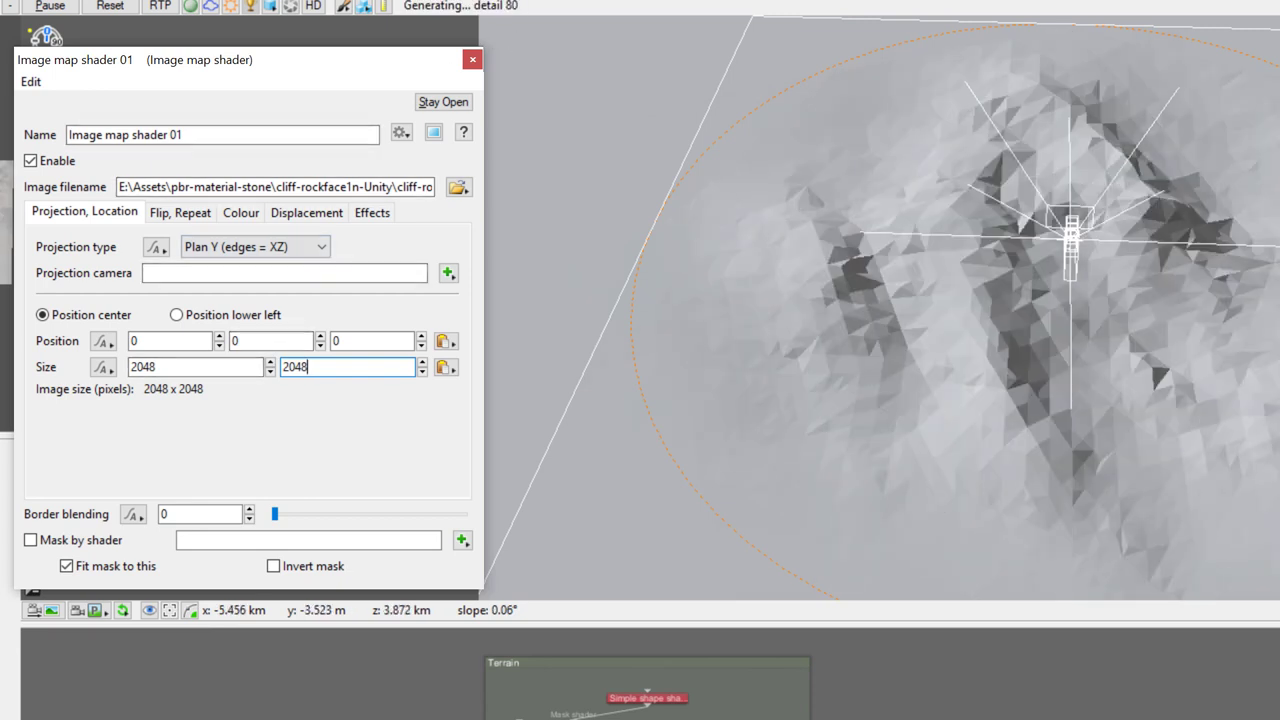
# Show surface shaders in the 3D preview and set the albedo image map's size to 8048 by 8048.
pyautogui.click(190, 7)
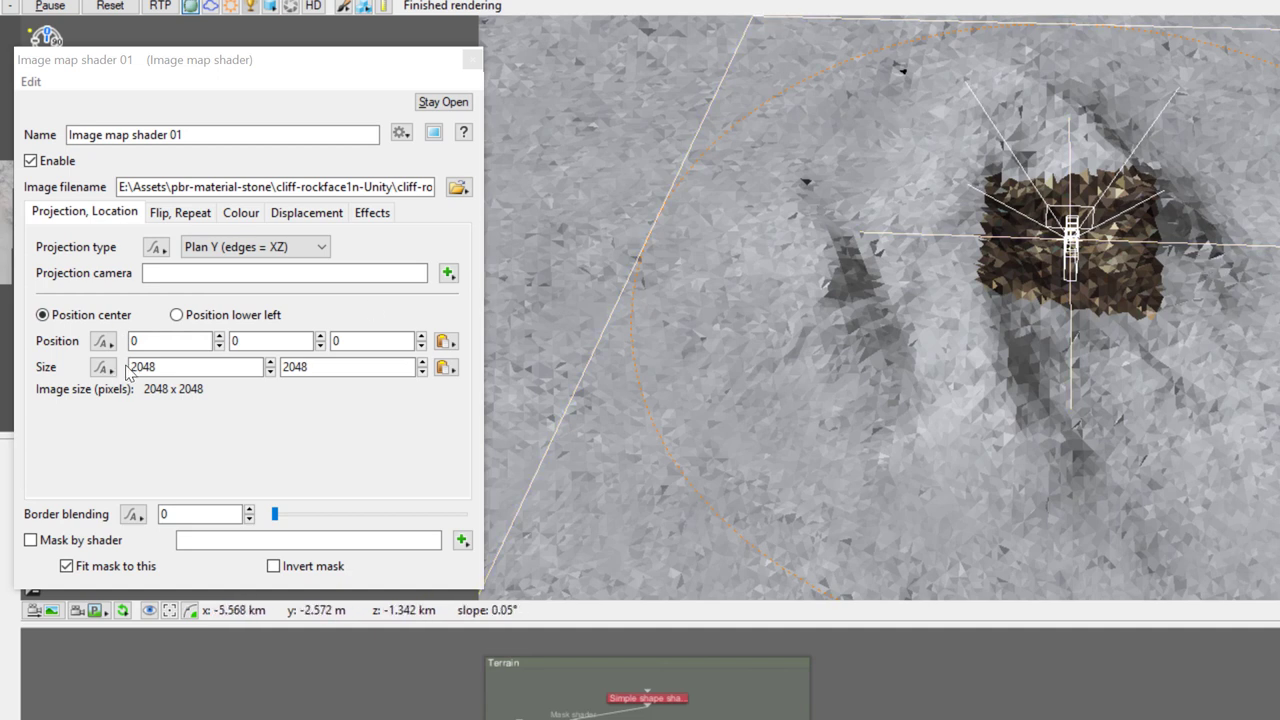
pyautogui.moveTo(137, 367); pyautogui.dragTo(116, 372)
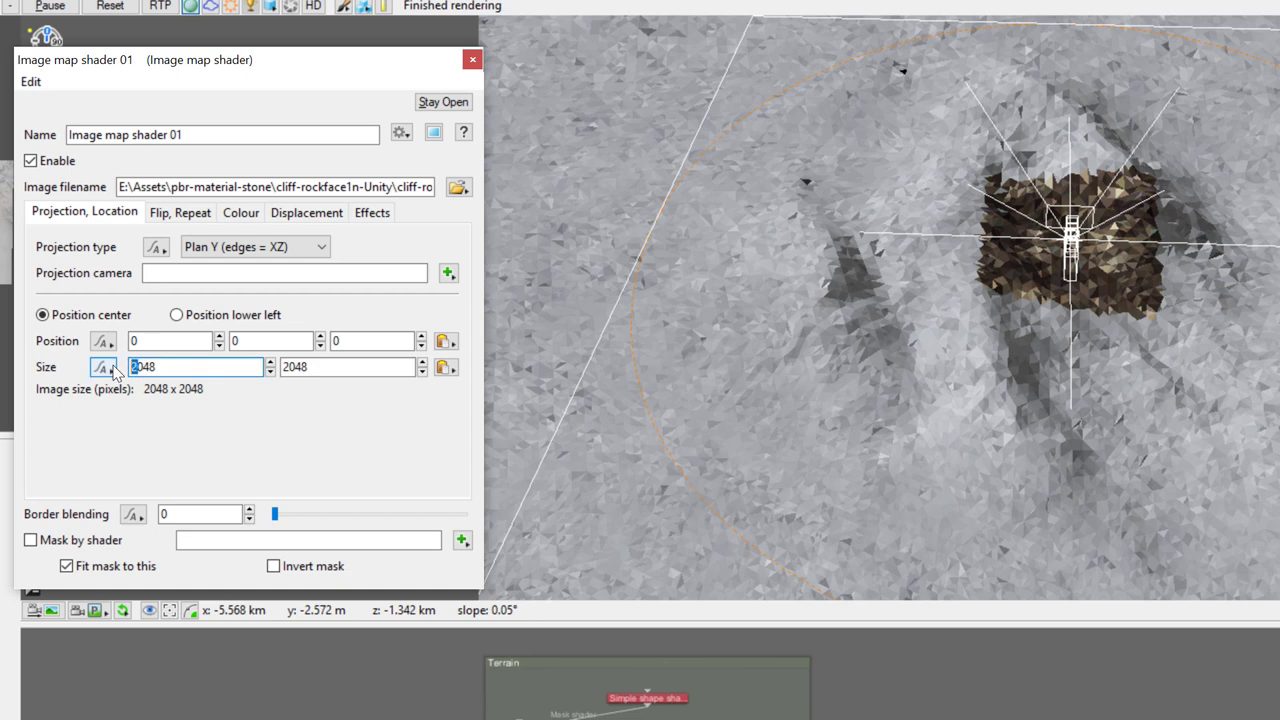
pyautogui.write('8')
pyautogui.moveTo(293, 367); pyautogui.dragTo(245, 363)
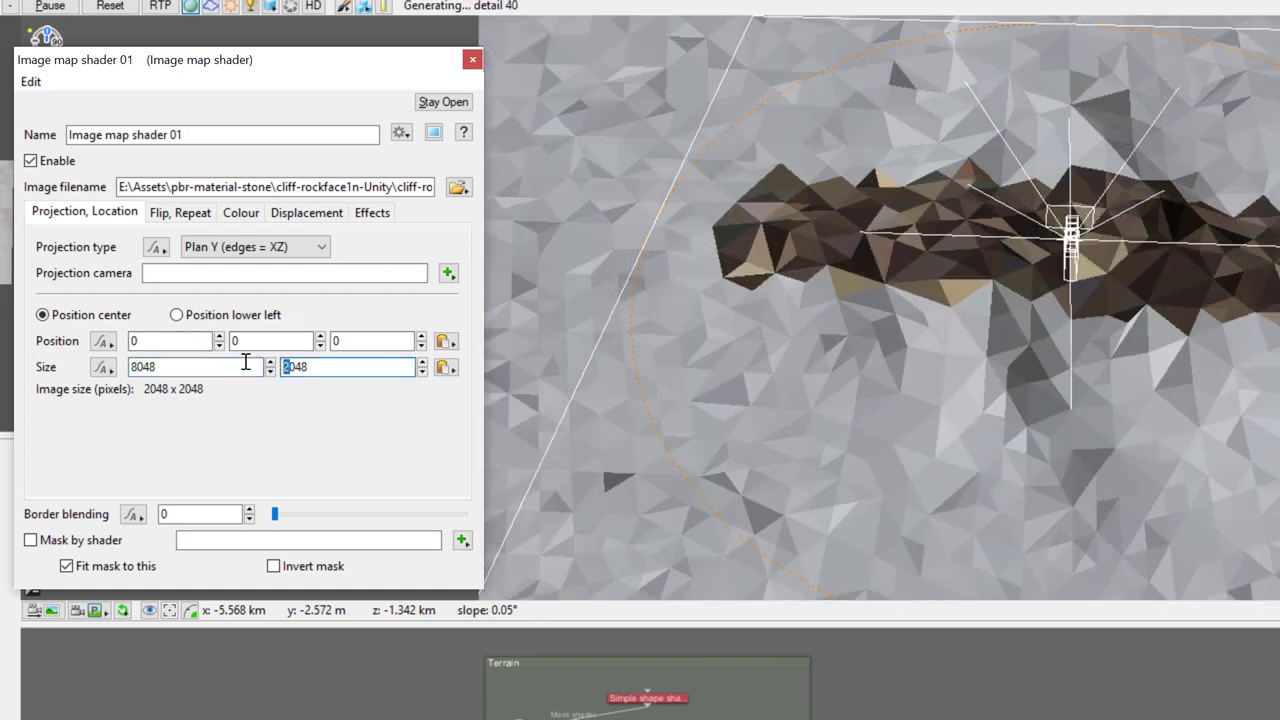
pyautogui.write('8')
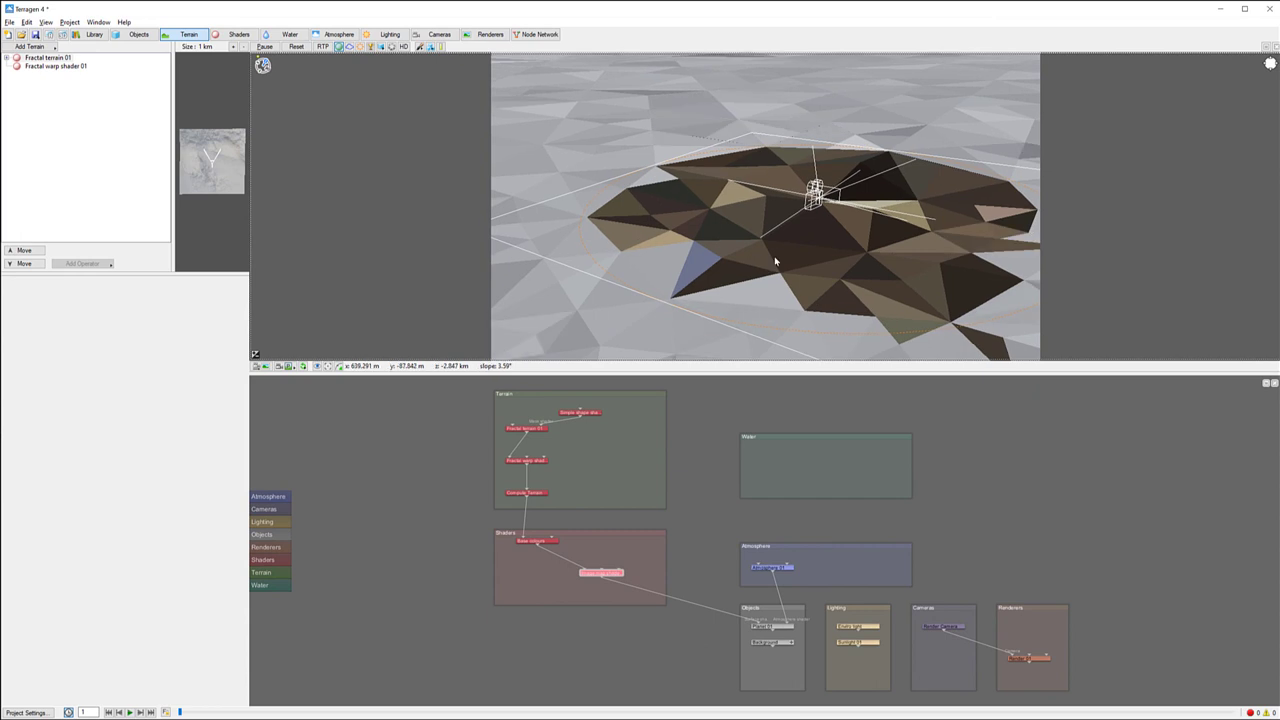
pyautogui.scroll(5, 774, 256)
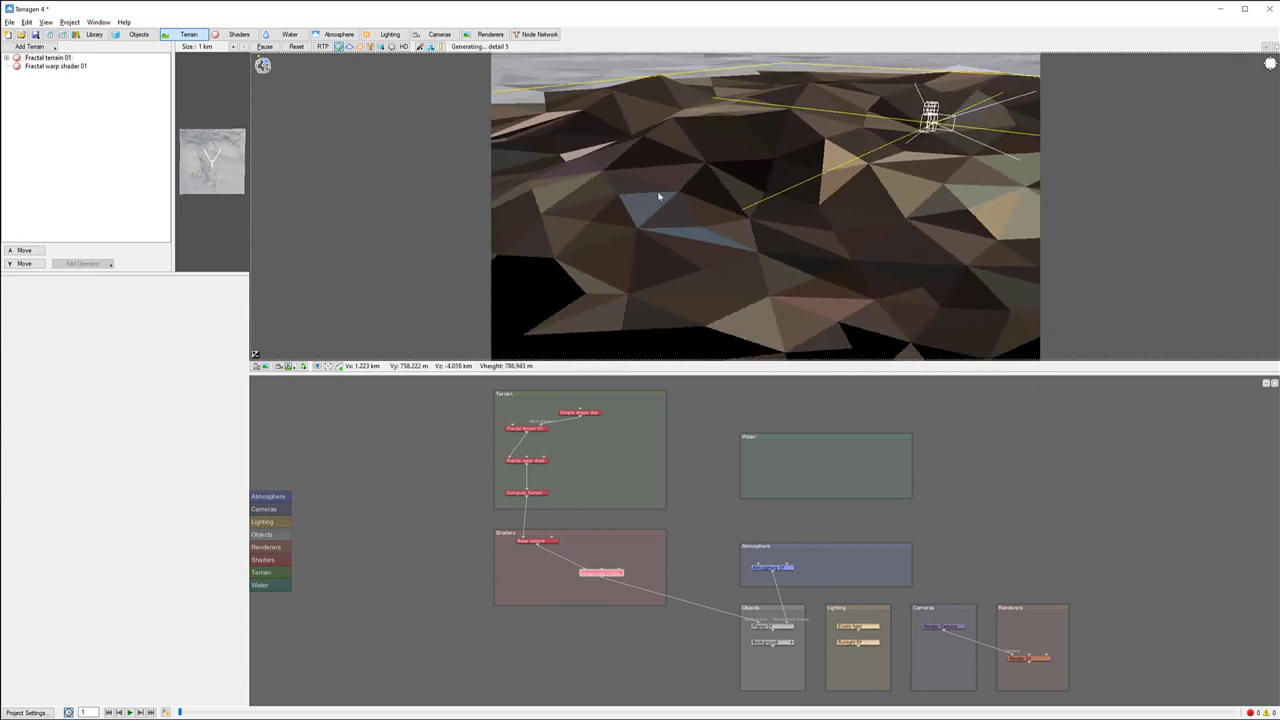
pyautogui.moveTo(659, 197); pyautogui.dragTo(444, 354)
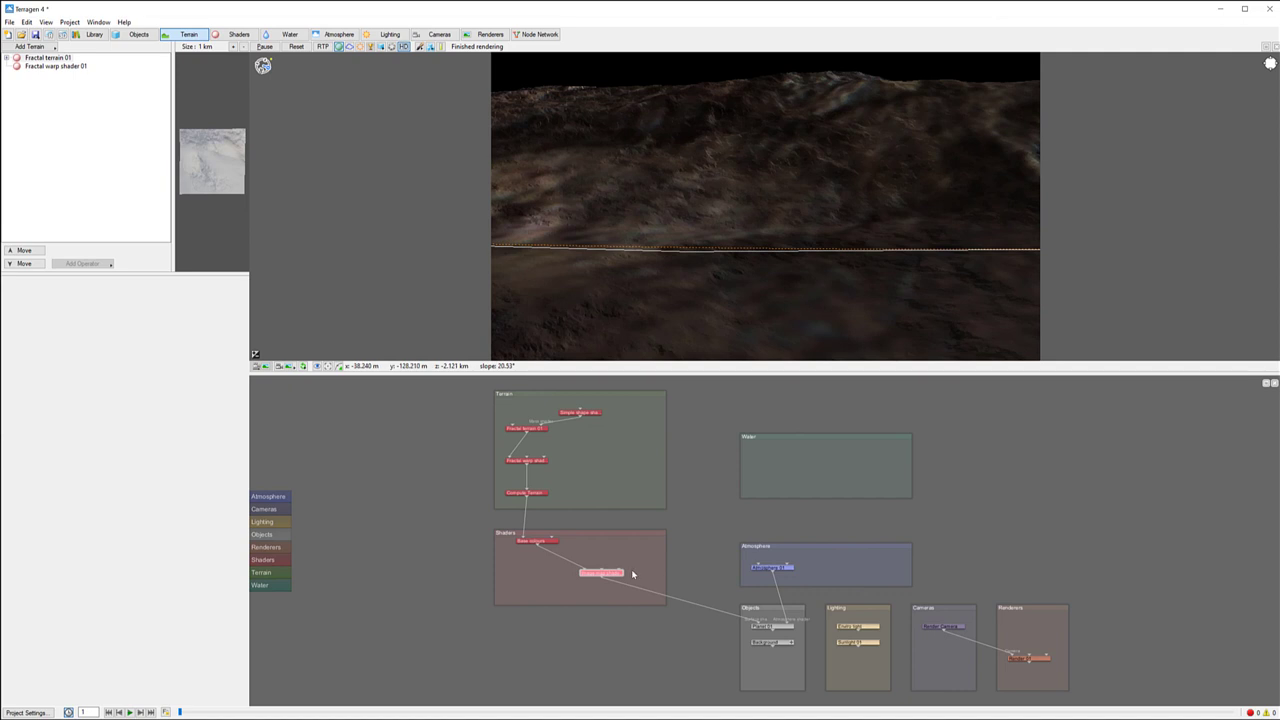
# Add a second image map shader using cliff-rockface1_Normal.png and wire it between the albedo image map shader and the planet.
pyautogui.moveTo(632, 574); pyautogui.dragTo(611, 553)
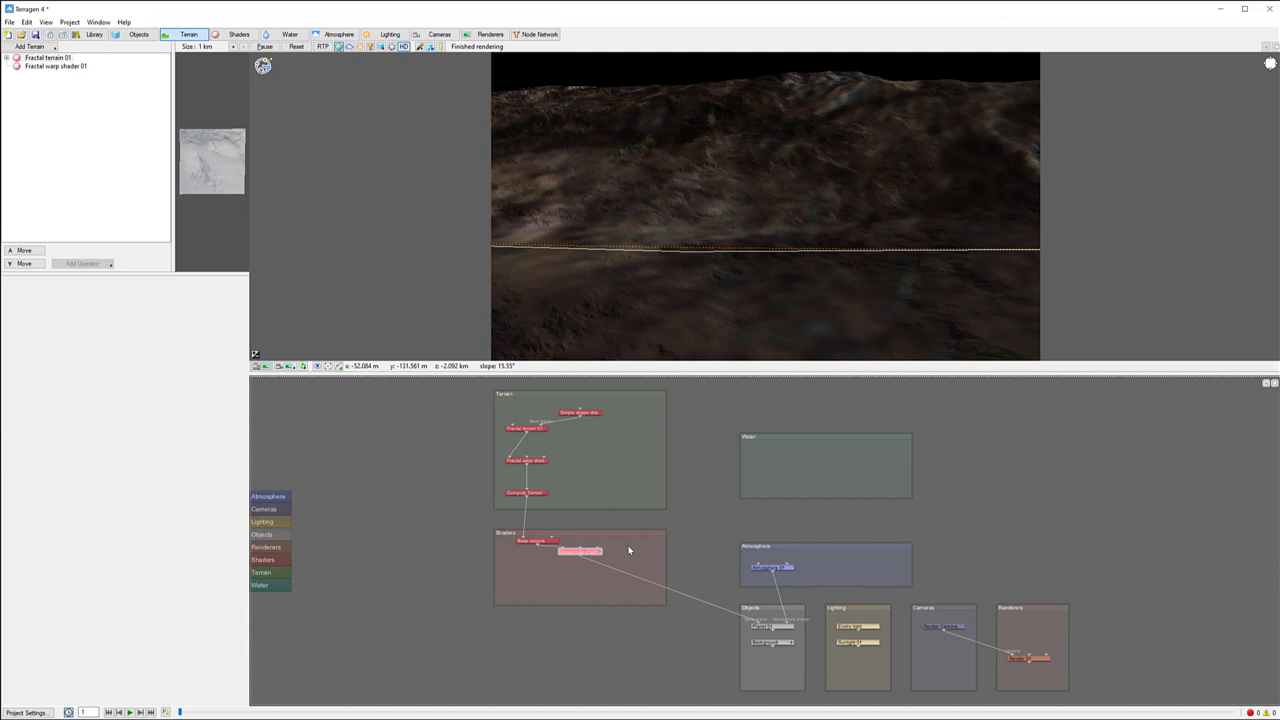
pyautogui.rightClick(629, 548)
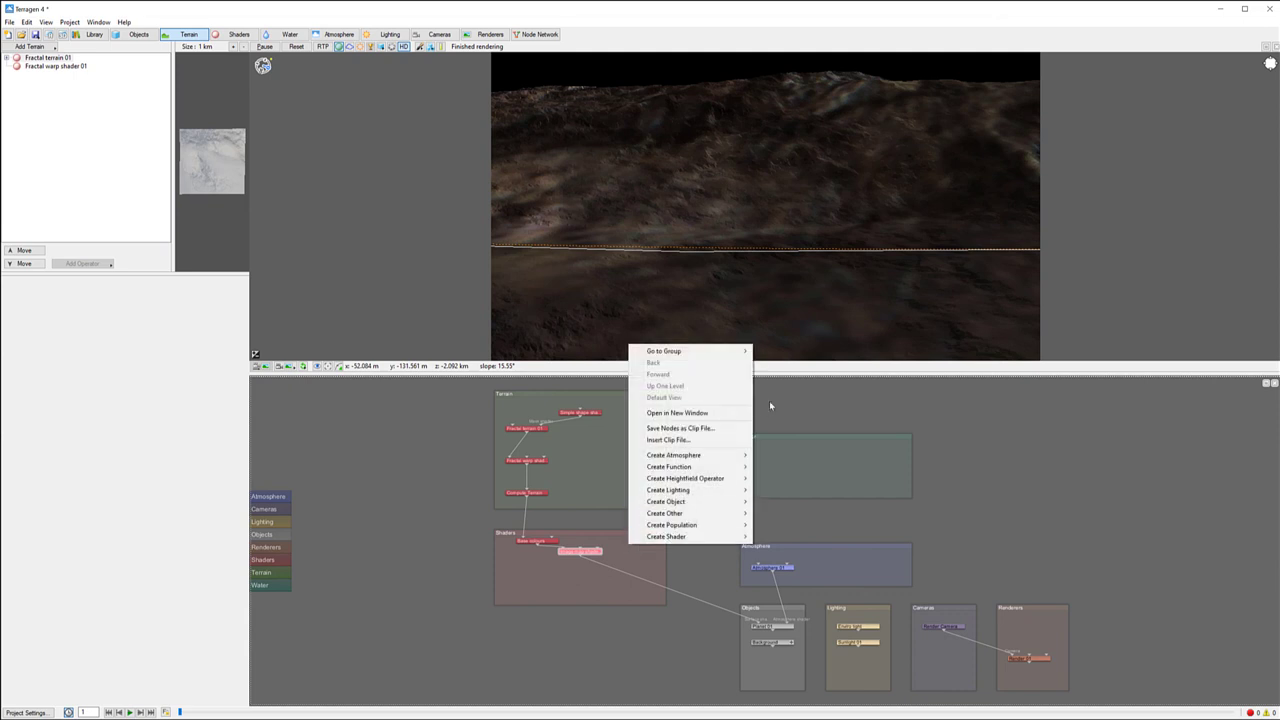
pyautogui.moveTo(690, 537)
pyautogui.moveTo(815, 537)
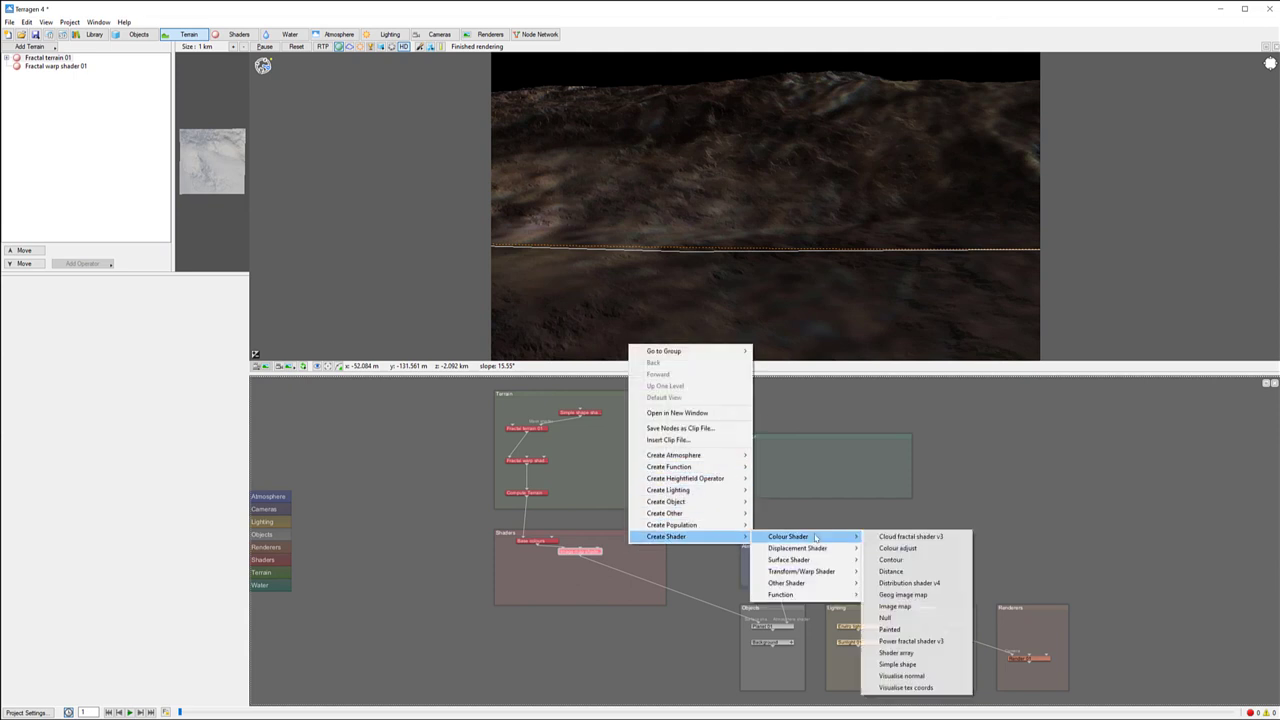
pyautogui.click(900, 606)
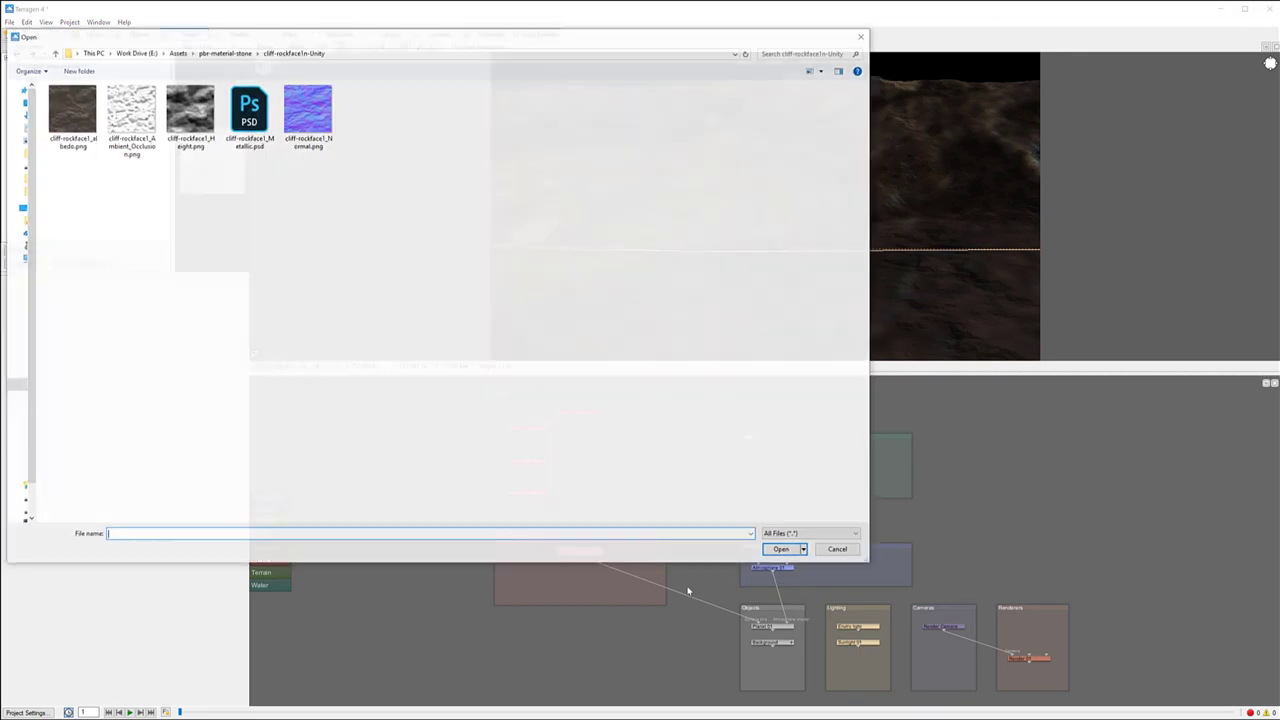
pyautogui.click(307, 112)
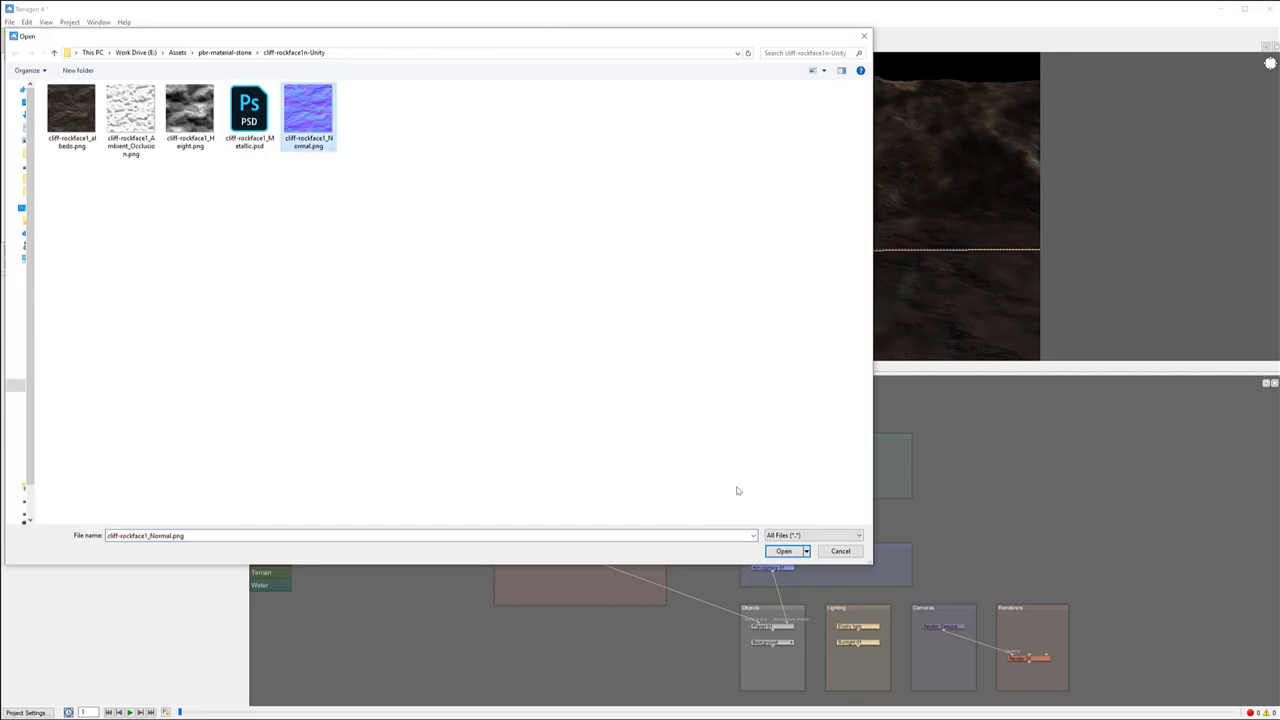
pyautogui.click(784, 551)
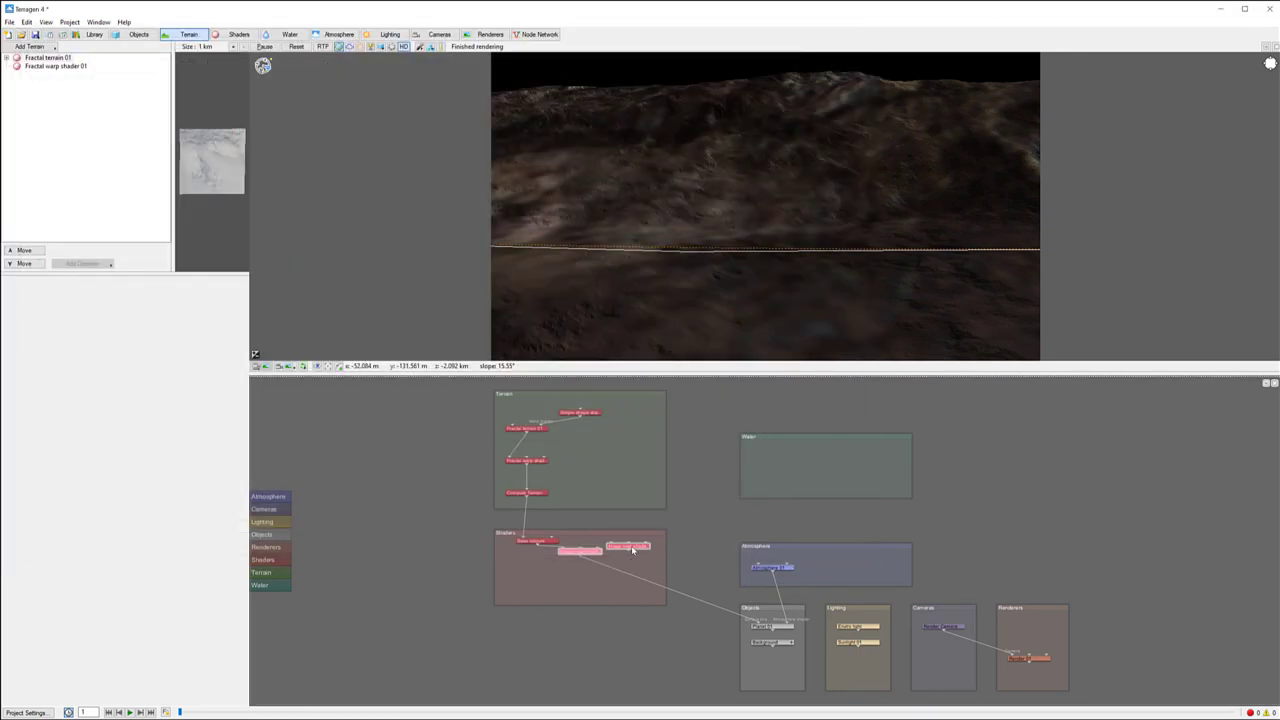
pyautogui.moveTo(632, 549); pyautogui.dragTo(764, 628)
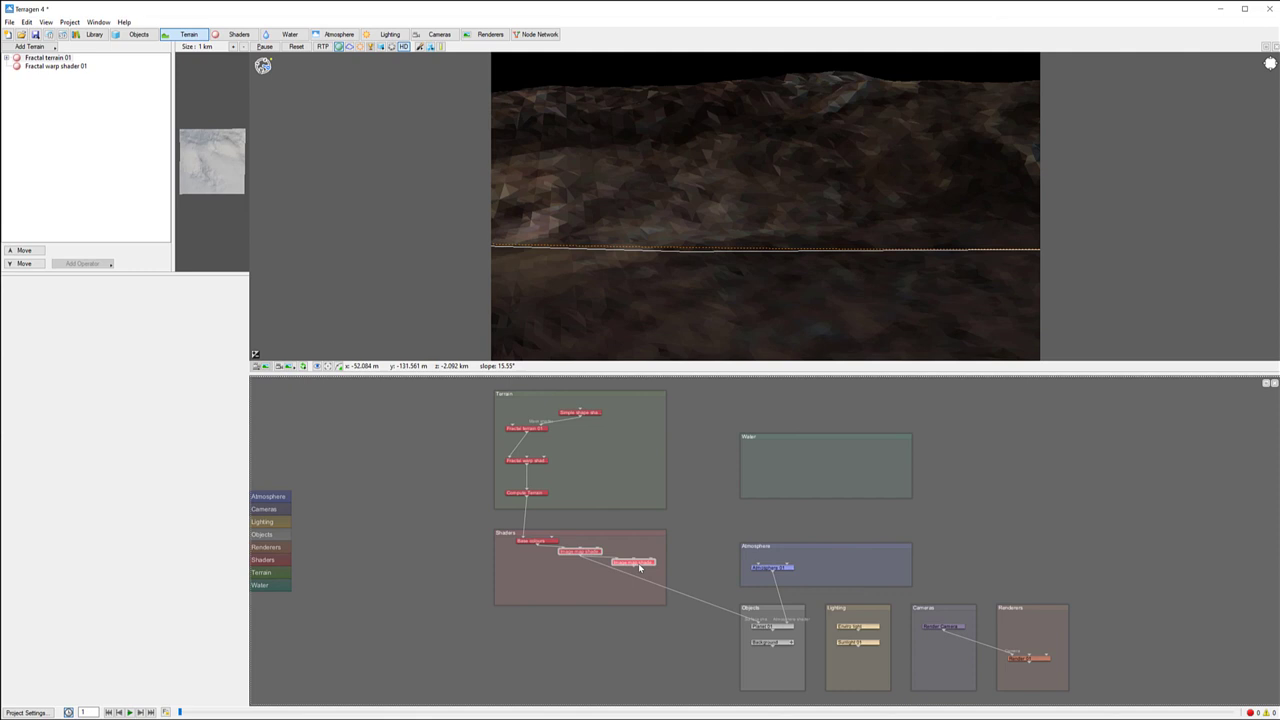
pyautogui.moveTo(655, 566); pyautogui.dragTo(729, 611)
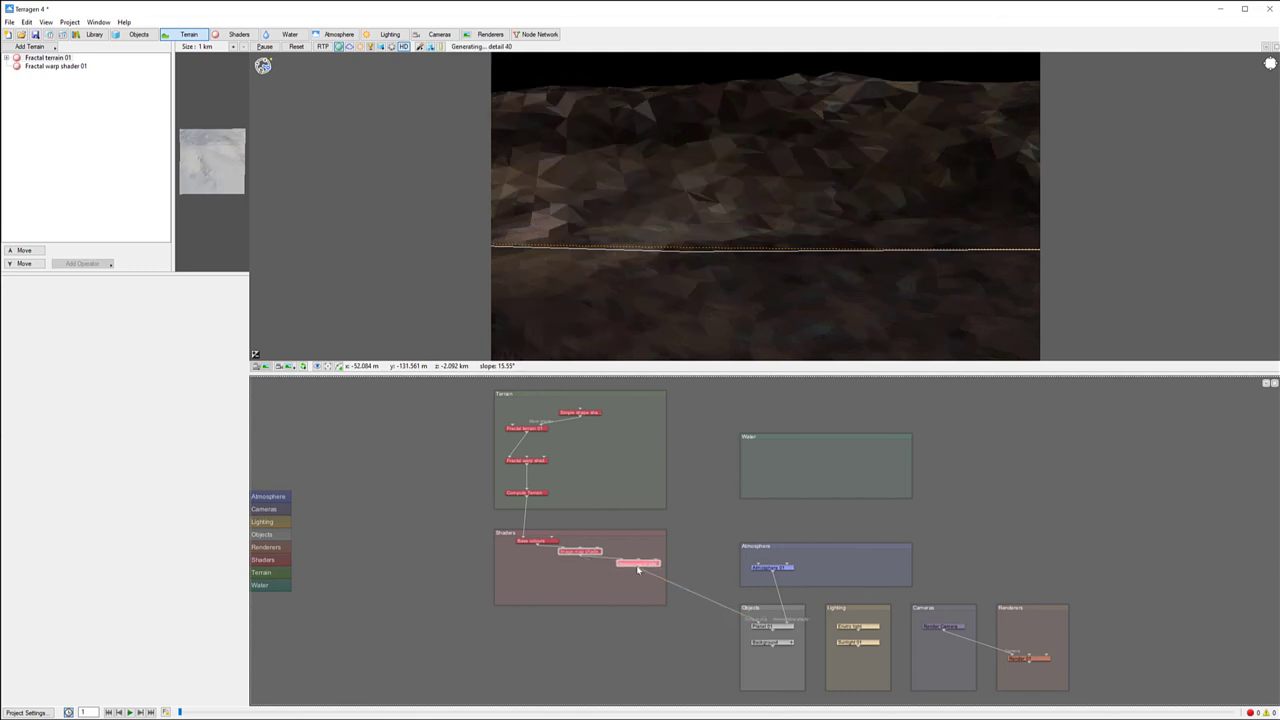
# Set the normal image map shader to be positioned by its center, with a size of 2048 by 2048.
pyautogui.moveTo(640, 563); pyautogui.dragTo(635, 573)
pyautogui.moveTo(663, 177); pyautogui.dragTo(600, 220)
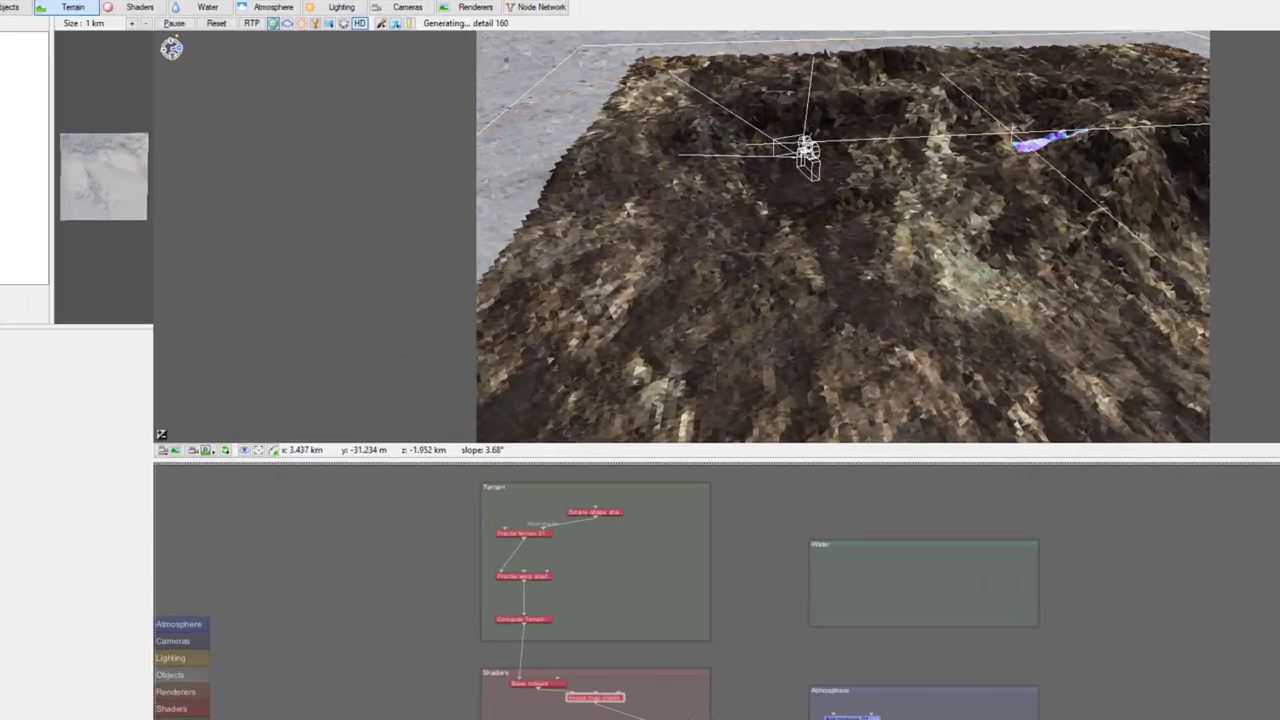
pyautogui.doubleClick(580, 551)
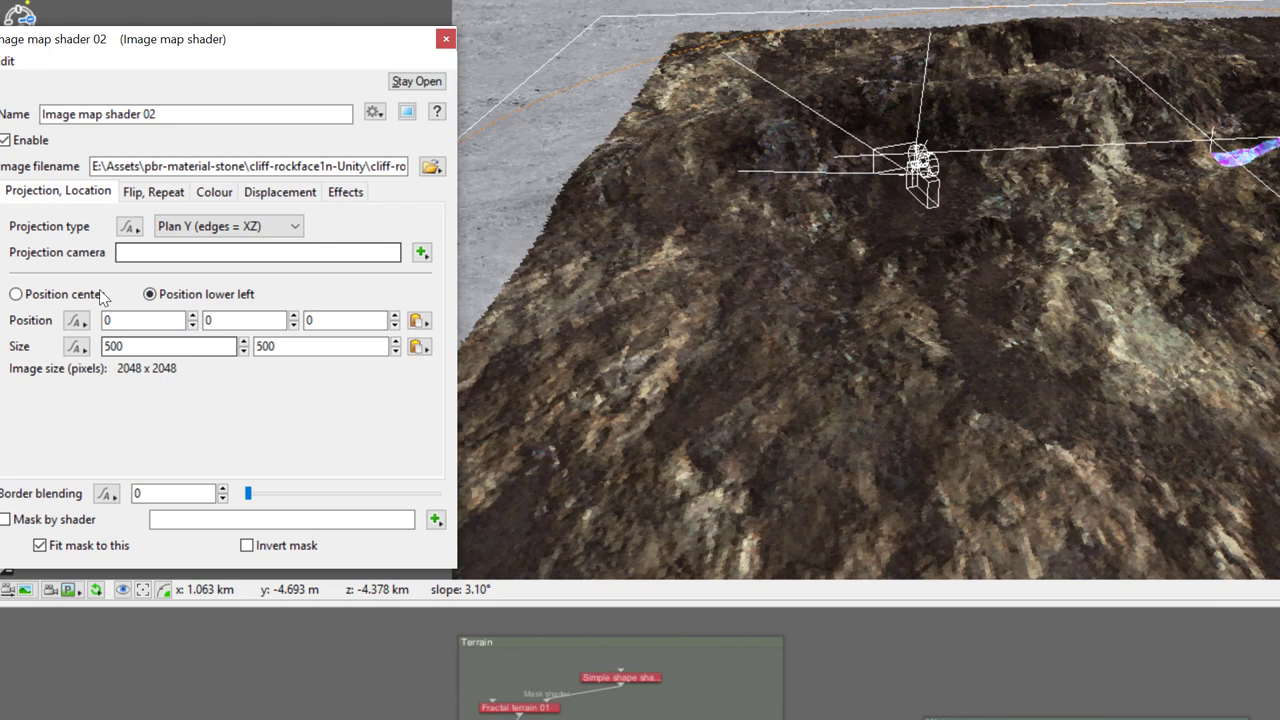
pyautogui.click(48, 294)
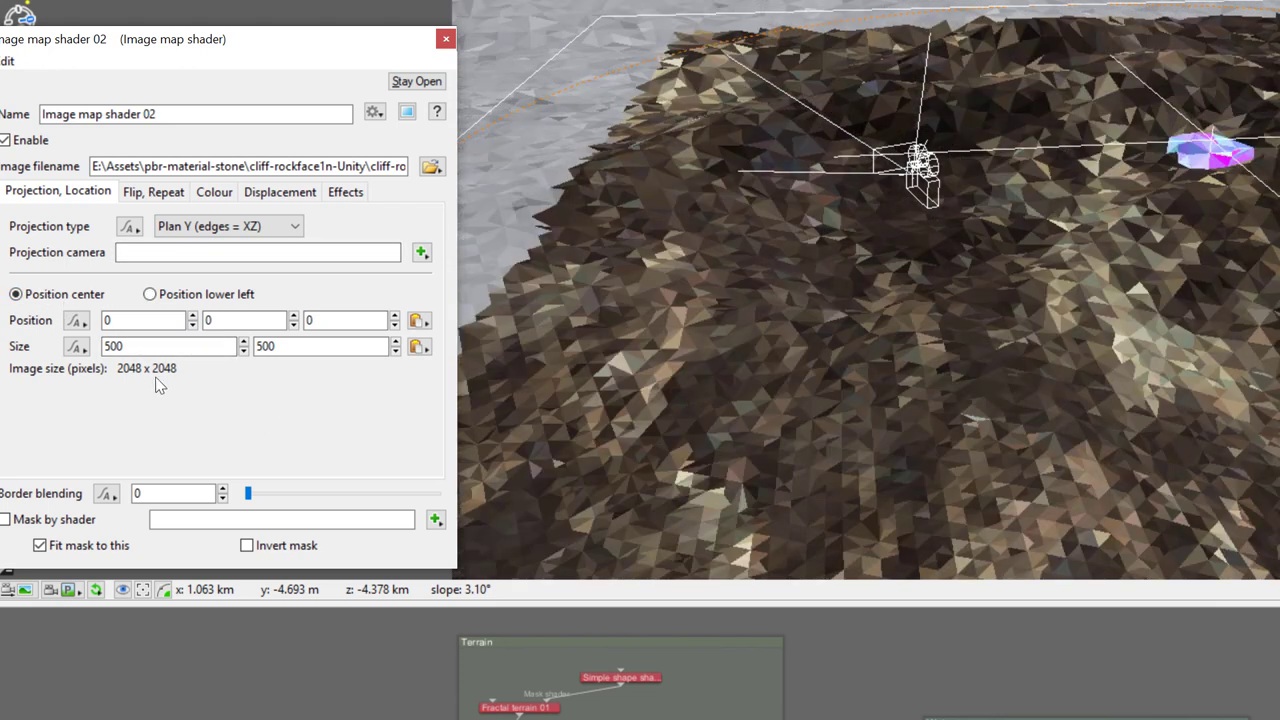
pyautogui.doubleClick(157, 346)
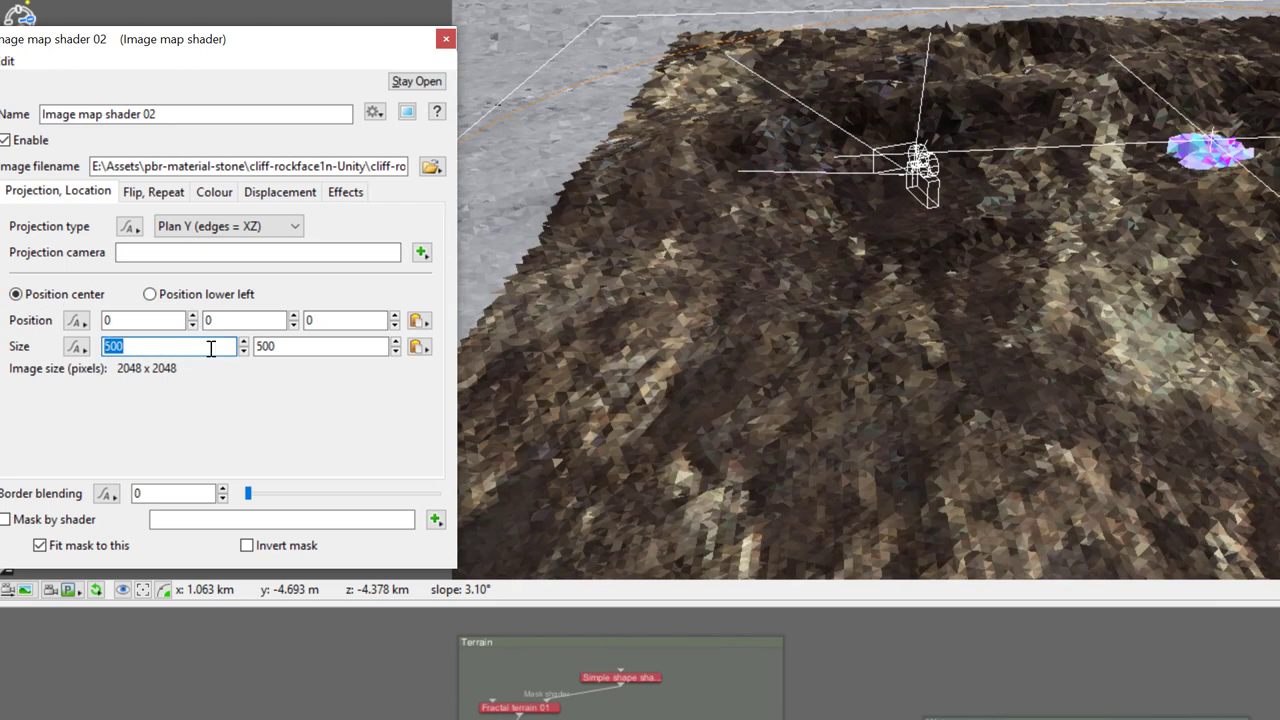
pyautogui.write('2048')
pyautogui.doubleClick(300, 346)
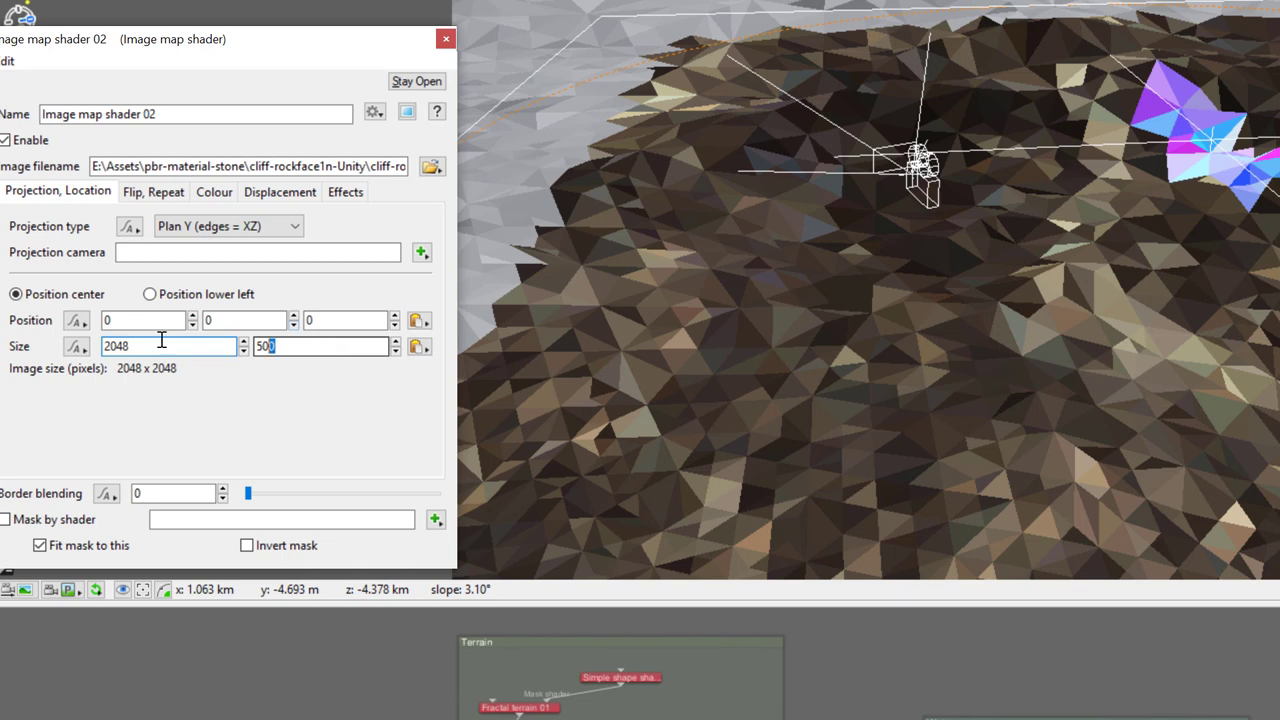
pyautogui.write('2048')
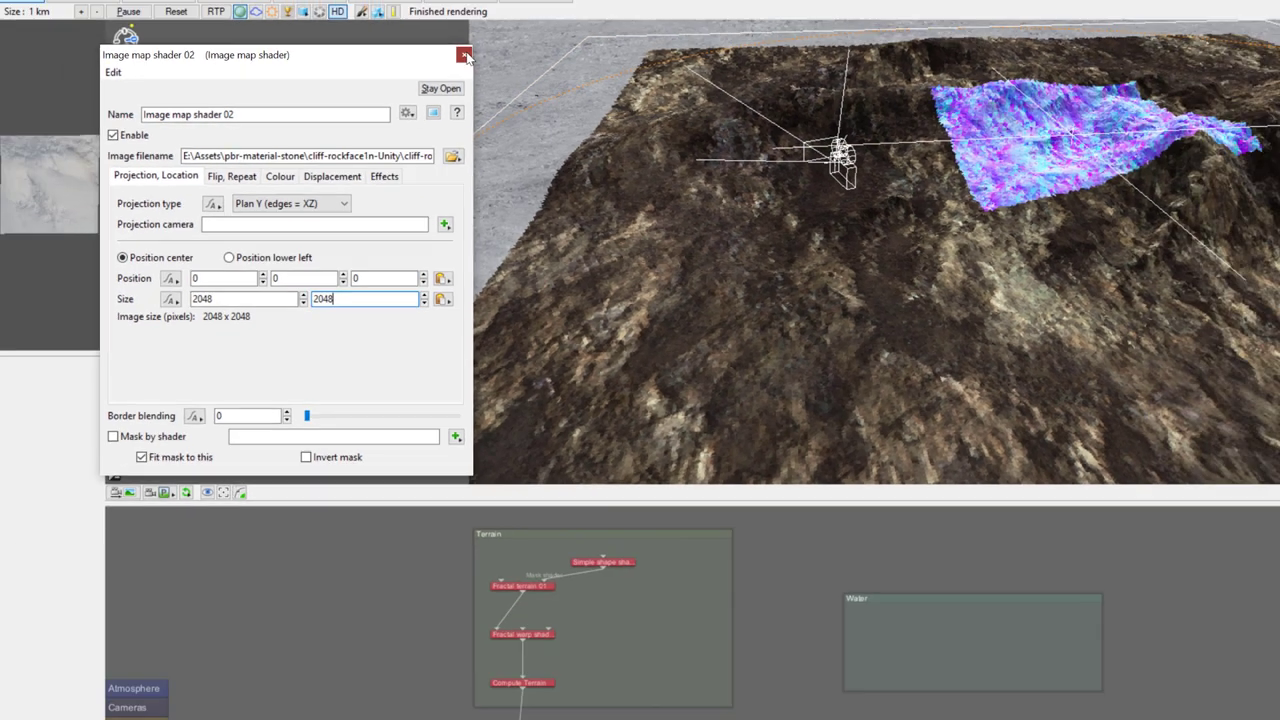
pyautogui.click(446, 39)
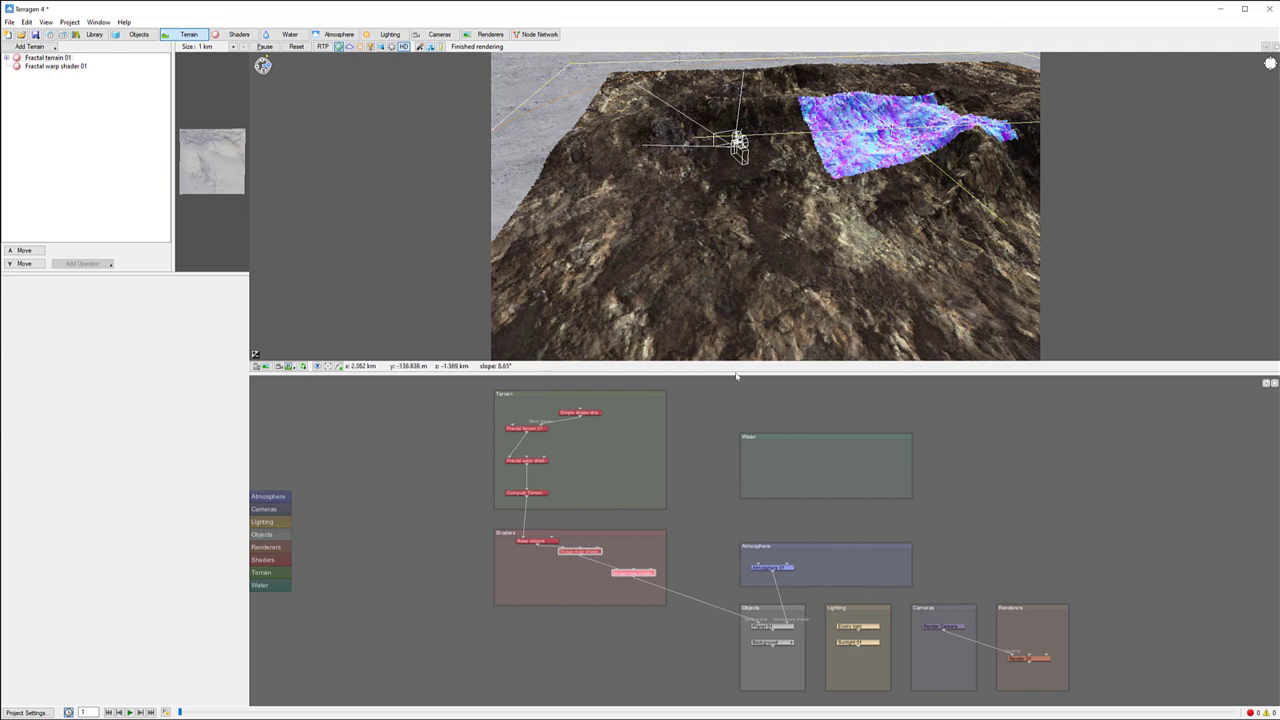
# Create a new camera node and place it directly above the normal image map shader in the Shaders group.
pyautogui.rightClick(647, 543)
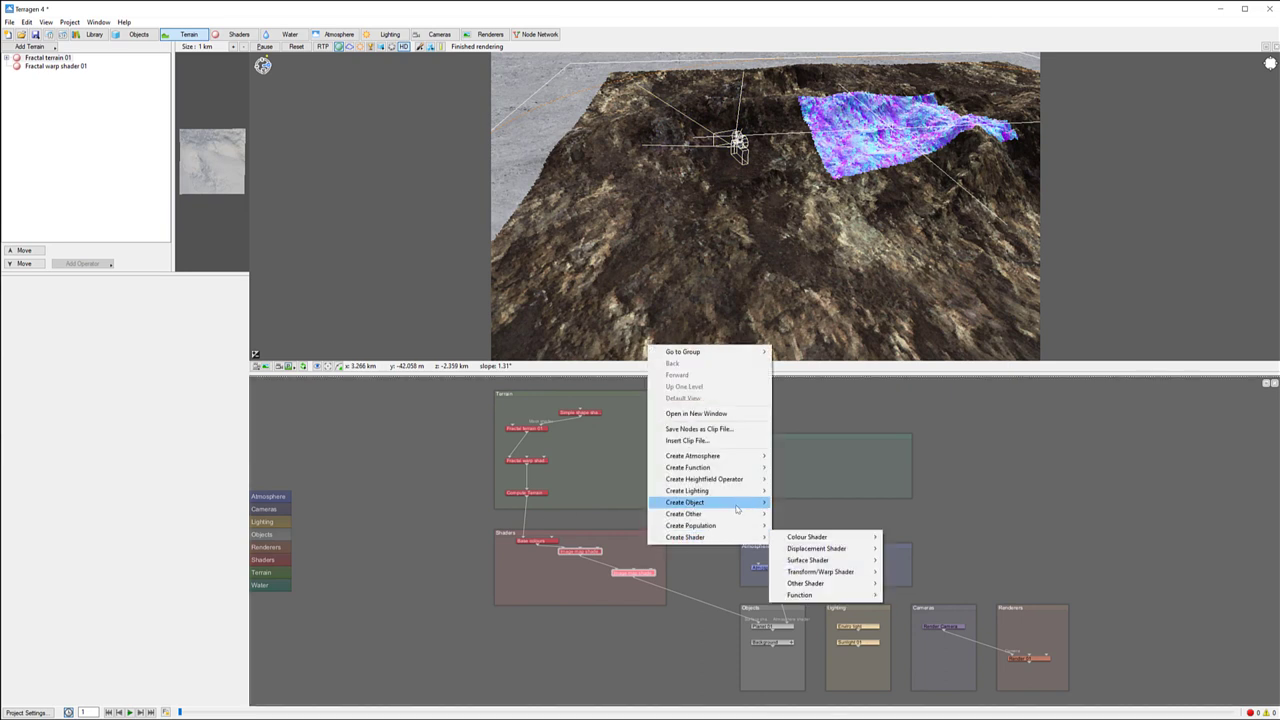
pyautogui.moveTo(737, 509)
pyautogui.click(800, 513)
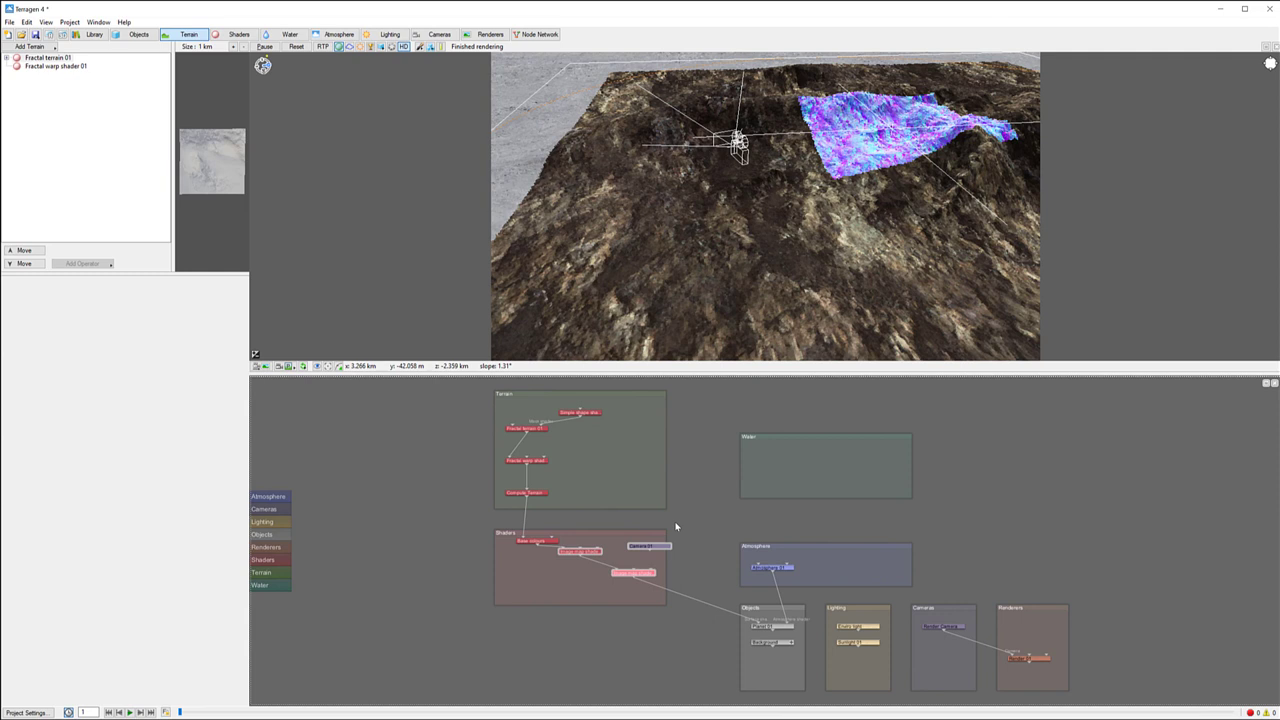
pyautogui.moveTo(662, 546)
pyautogui.mouseDown()
pyautogui.moveTo(634, 541)
pyautogui.moveTo(646, 541)
pyautogui.mouseUp()
# Set the normal image map shader's projection type to Through camera and wire Camera 01 in as its projection camera.
pyautogui.doubleClick(644, 574)
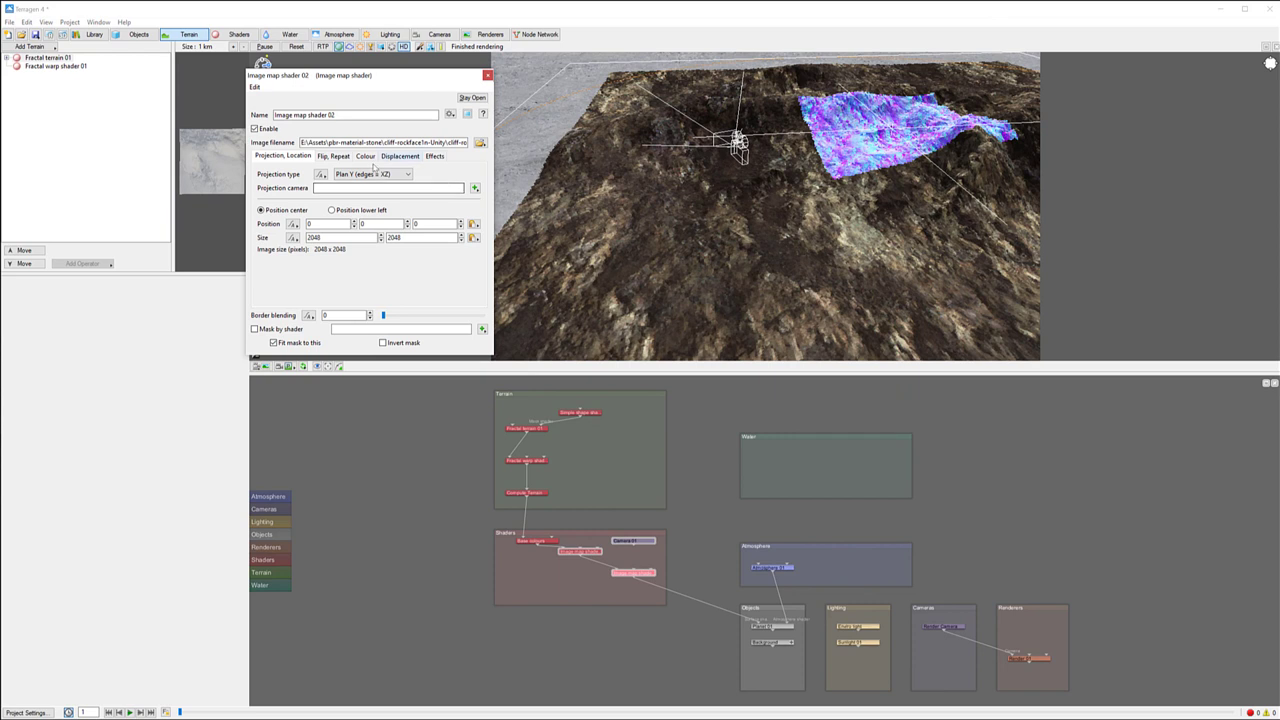
pyautogui.click(403, 175)
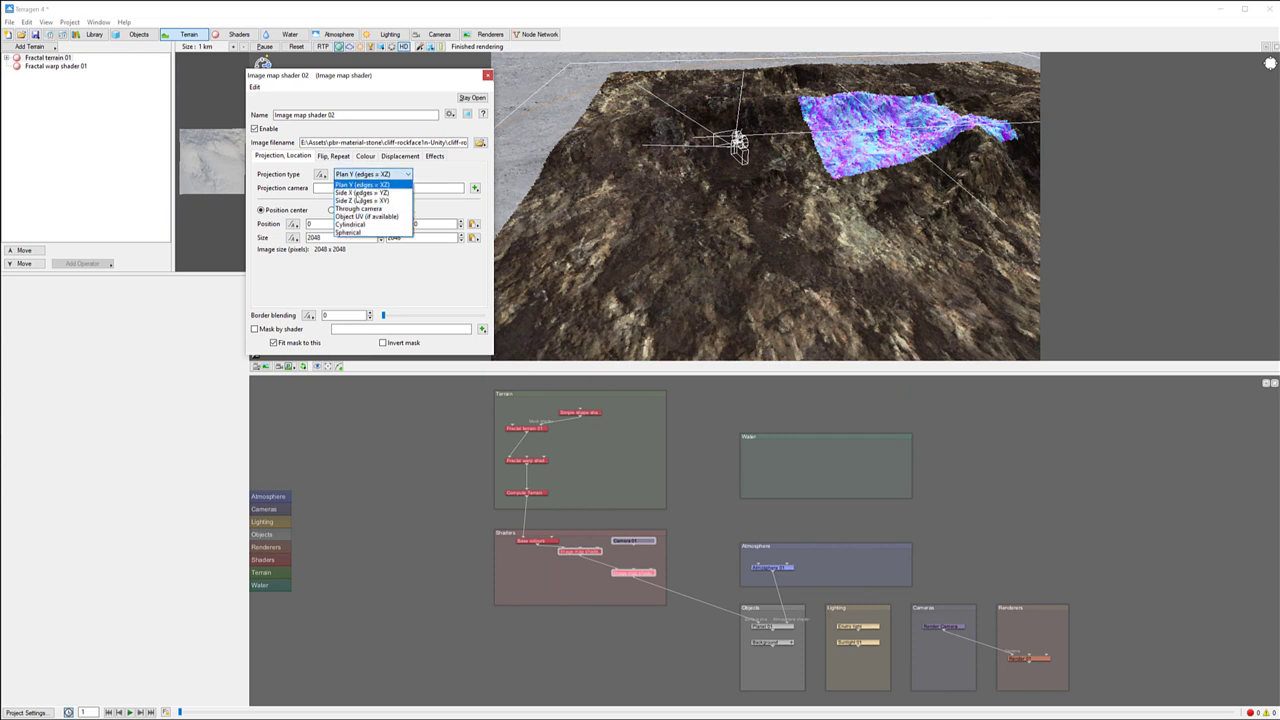
pyautogui.click(358, 208)
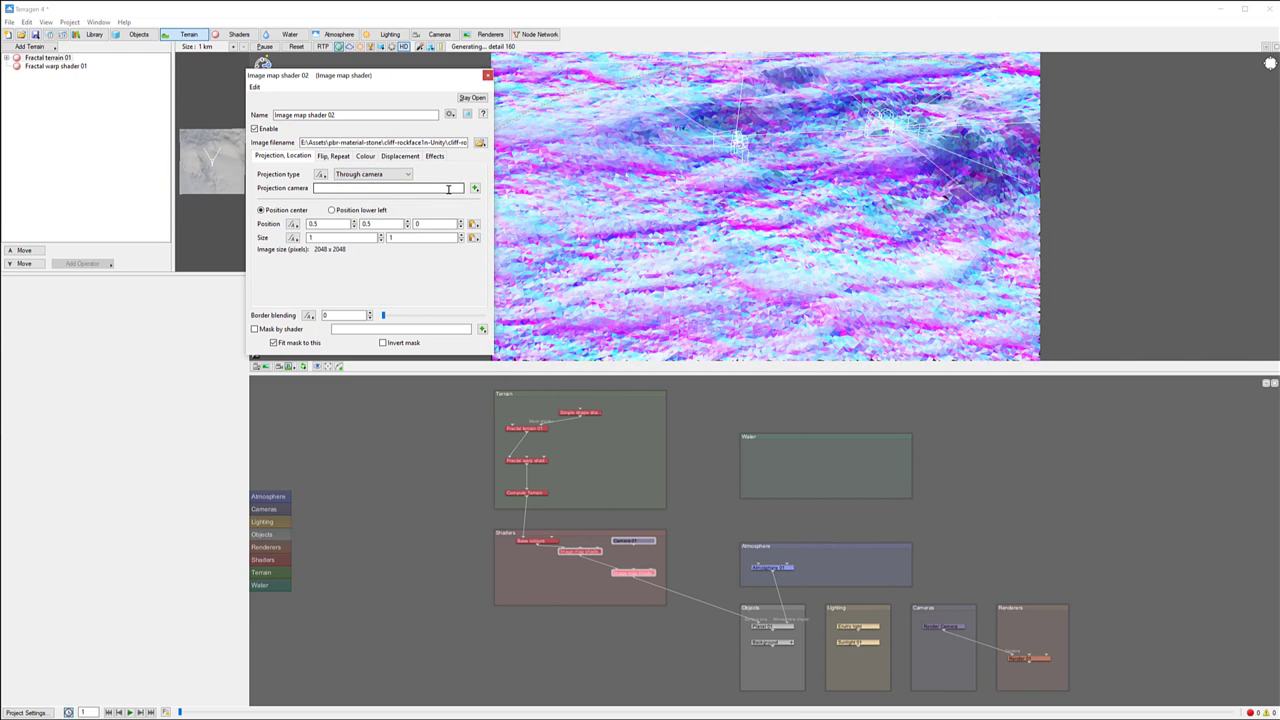
pyautogui.moveTo(636, 546); pyautogui.dragTo(636, 577)
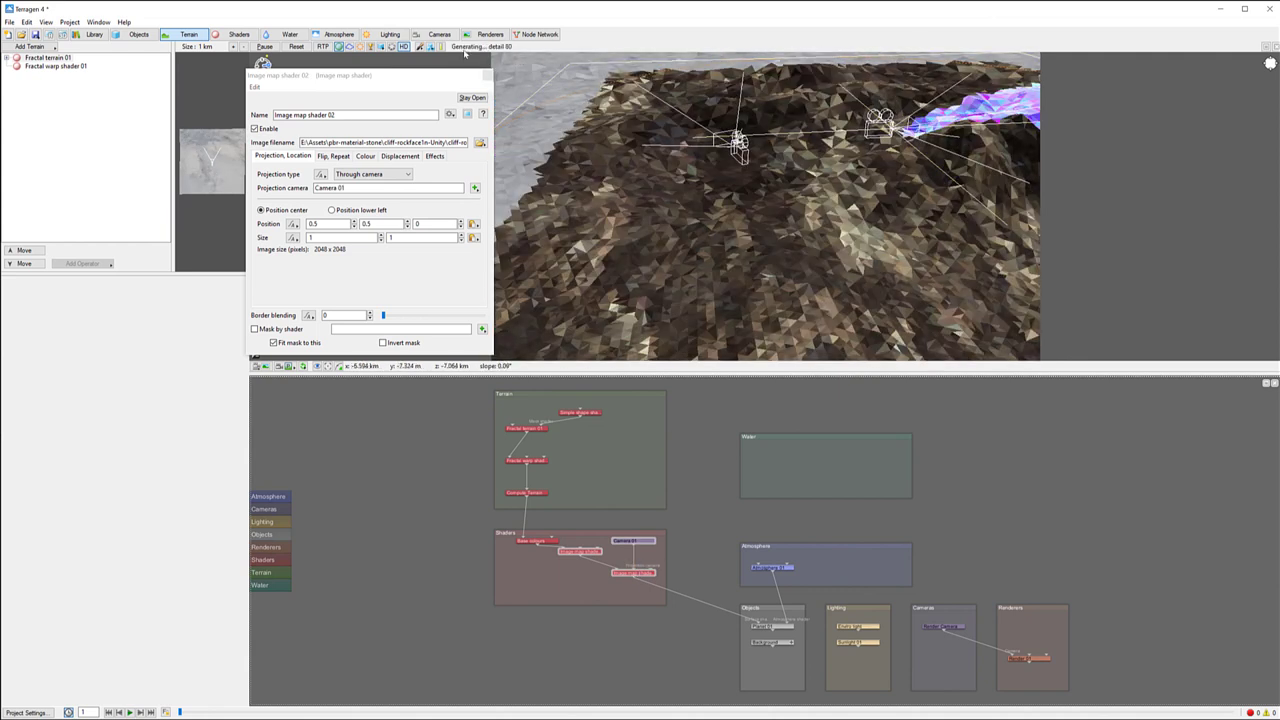
pyautogui.click(486, 75)
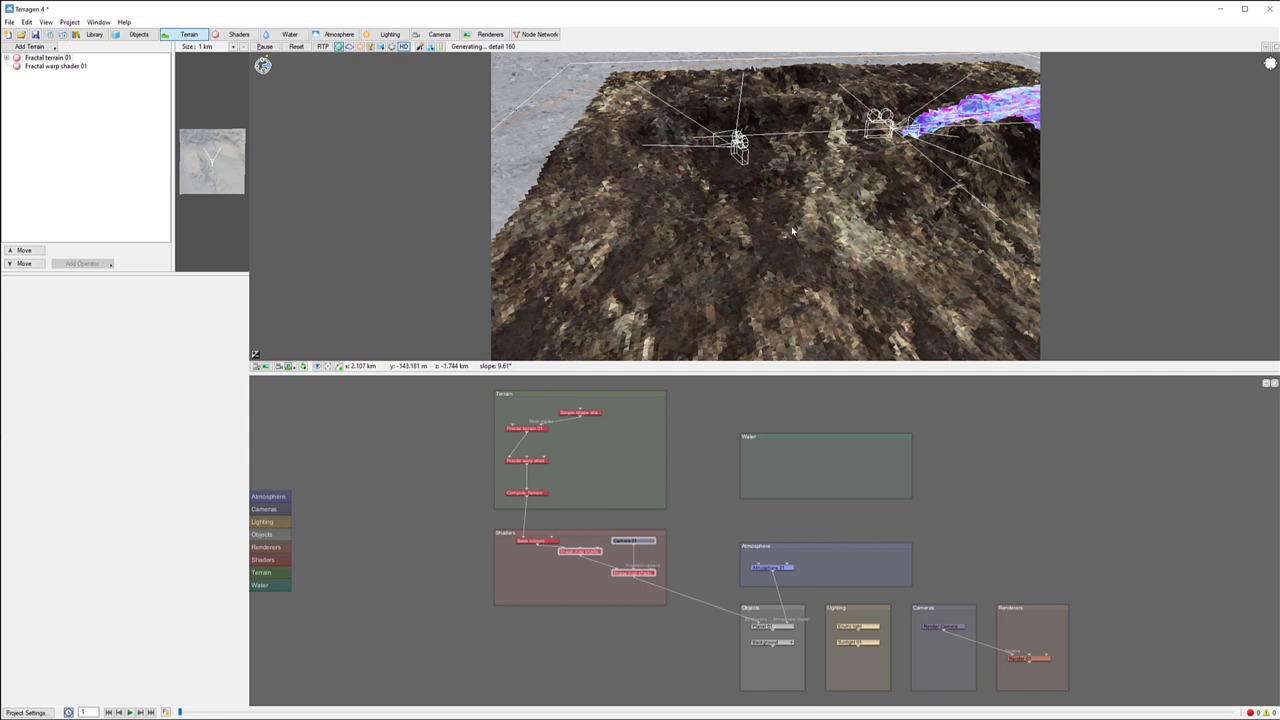
# Copy the Render Camera's position coordinates and paste them into Camera 01's position.
pyautogui.moveTo(792, 232); pyautogui.dragTo(1148, 192)
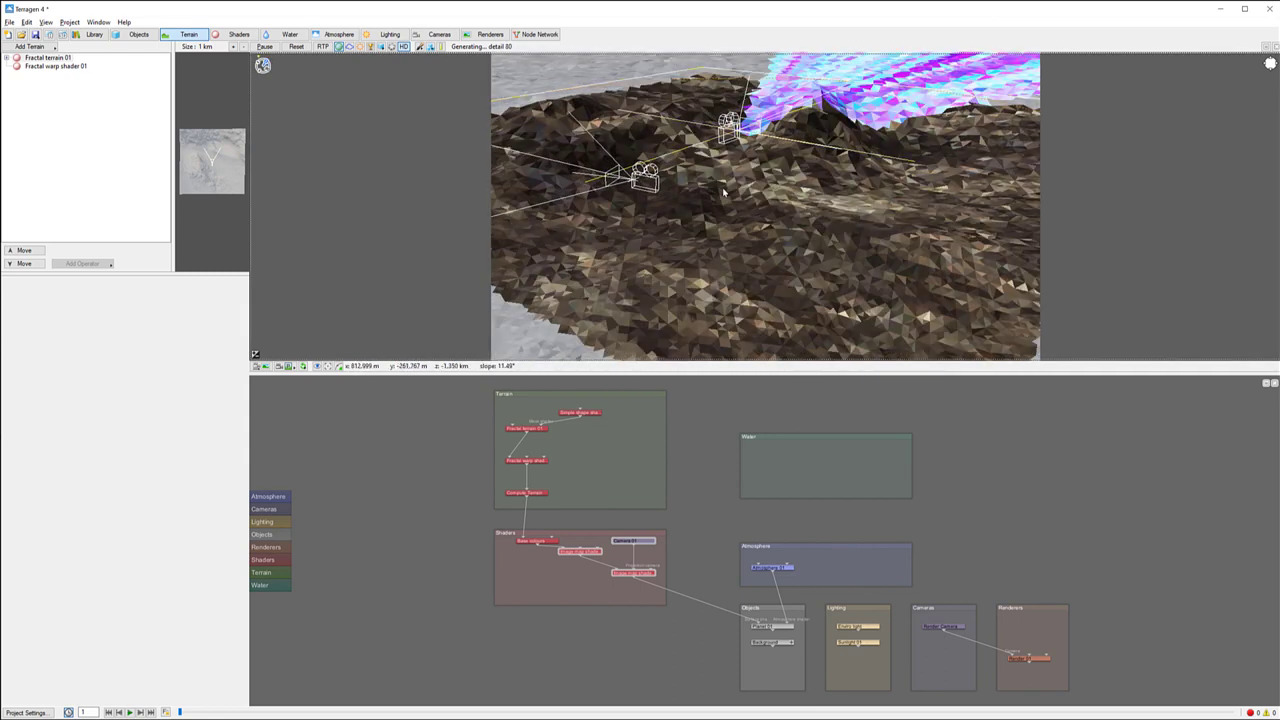
pyautogui.moveTo(724, 191); pyautogui.dragTo(895, 150)
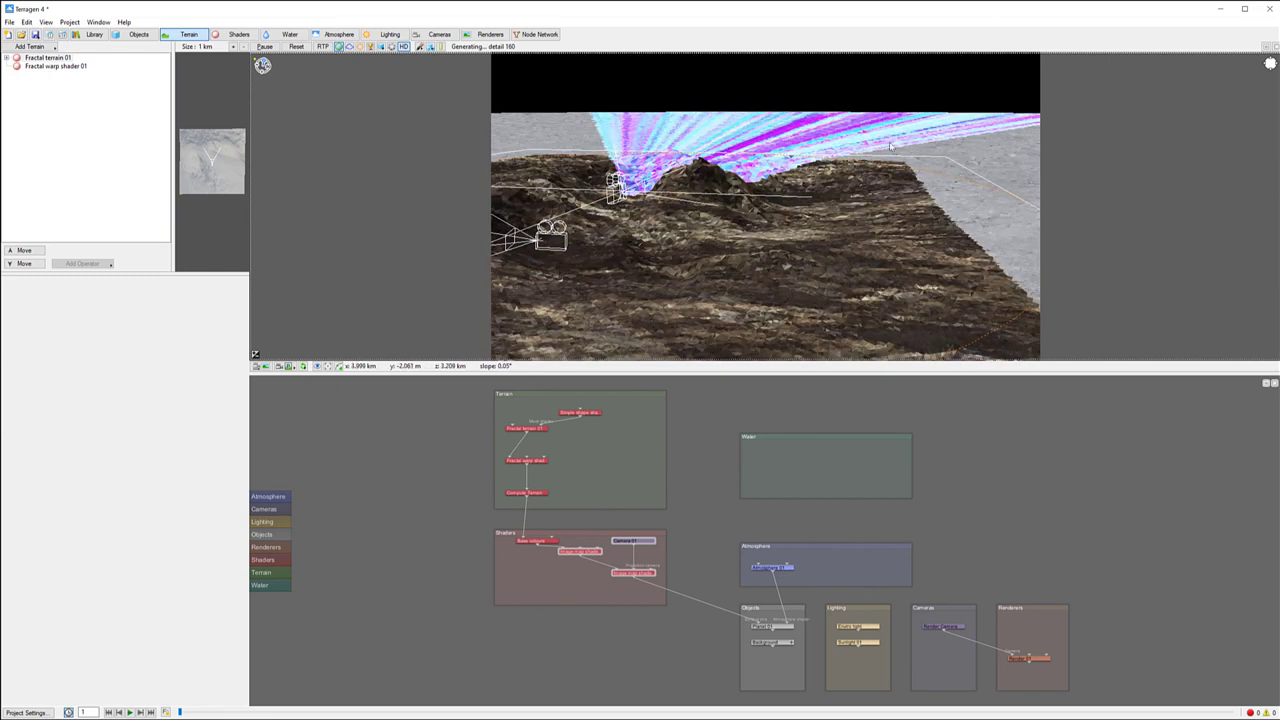
pyautogui.moveTo(890, 146); pyautogui.dragTo(862, 174)
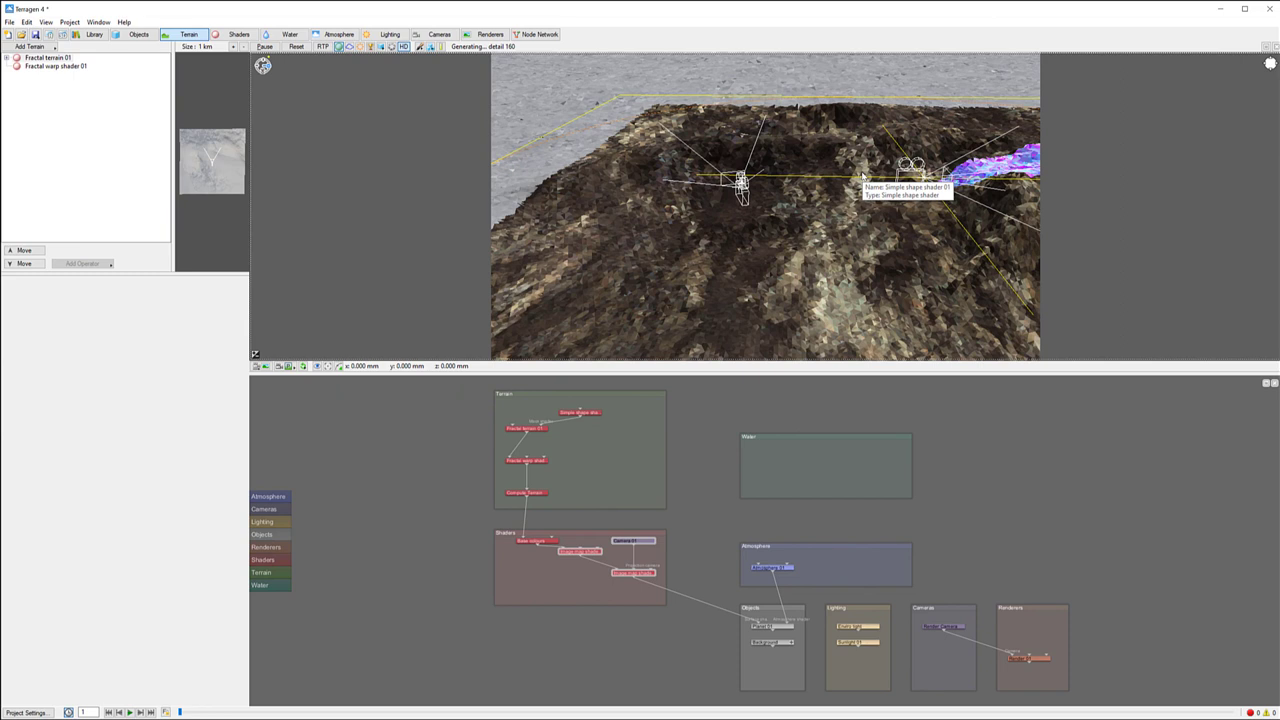
pyautogui.doubleClick(945, 627)
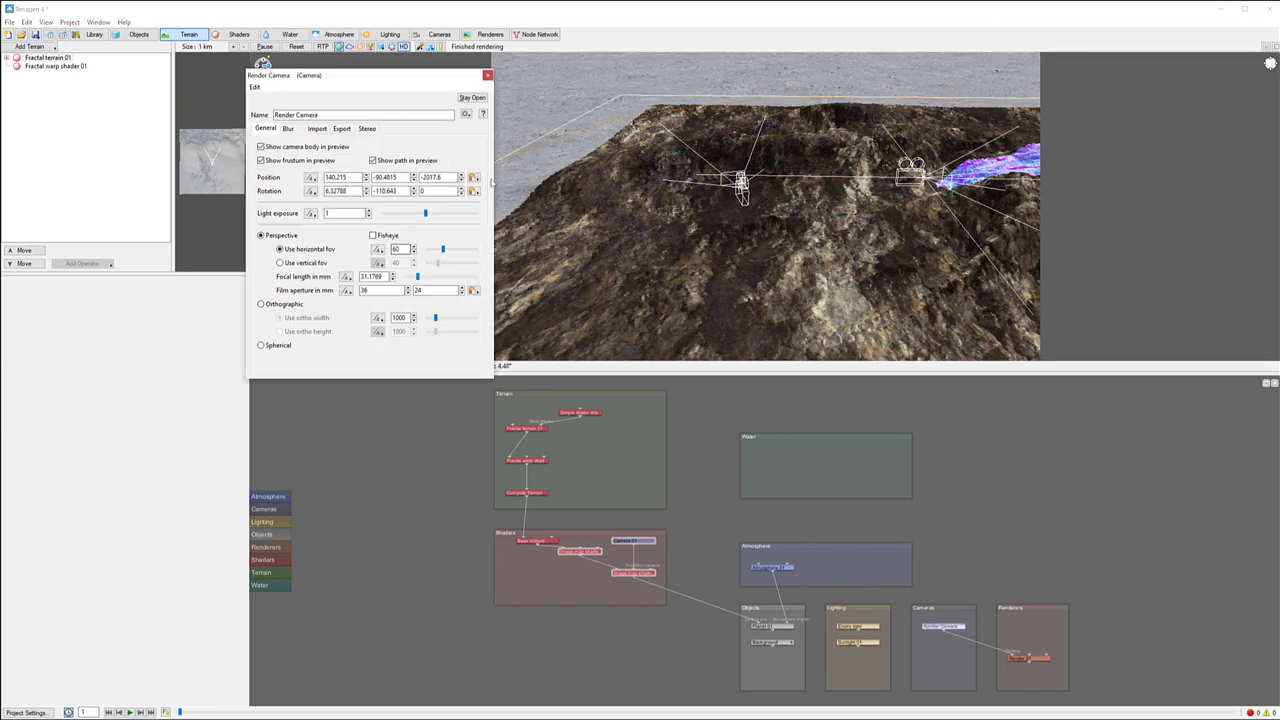
pyautogui.click(474, 177)
pyautogui.click(526, 178)
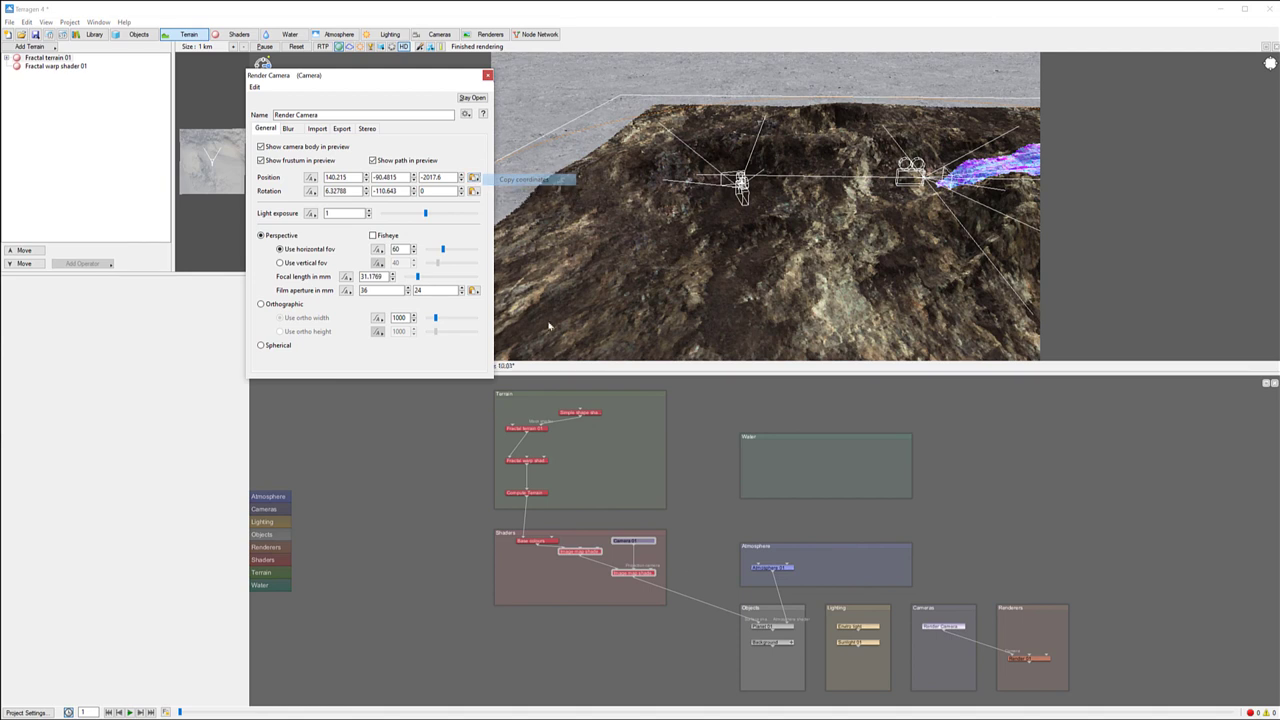
pyautogui.doubleClick(631, 540)
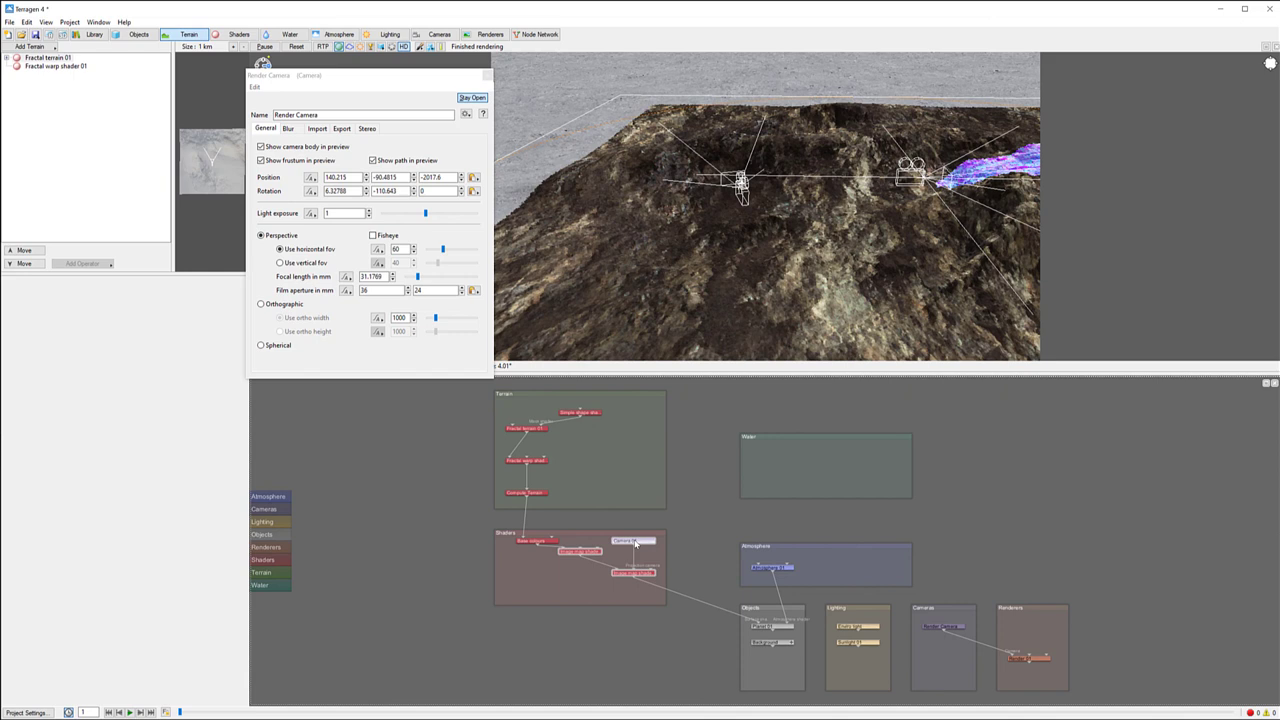
pyautogui.moveTo(441, 374); pyautogui.dragTo(744, 74)
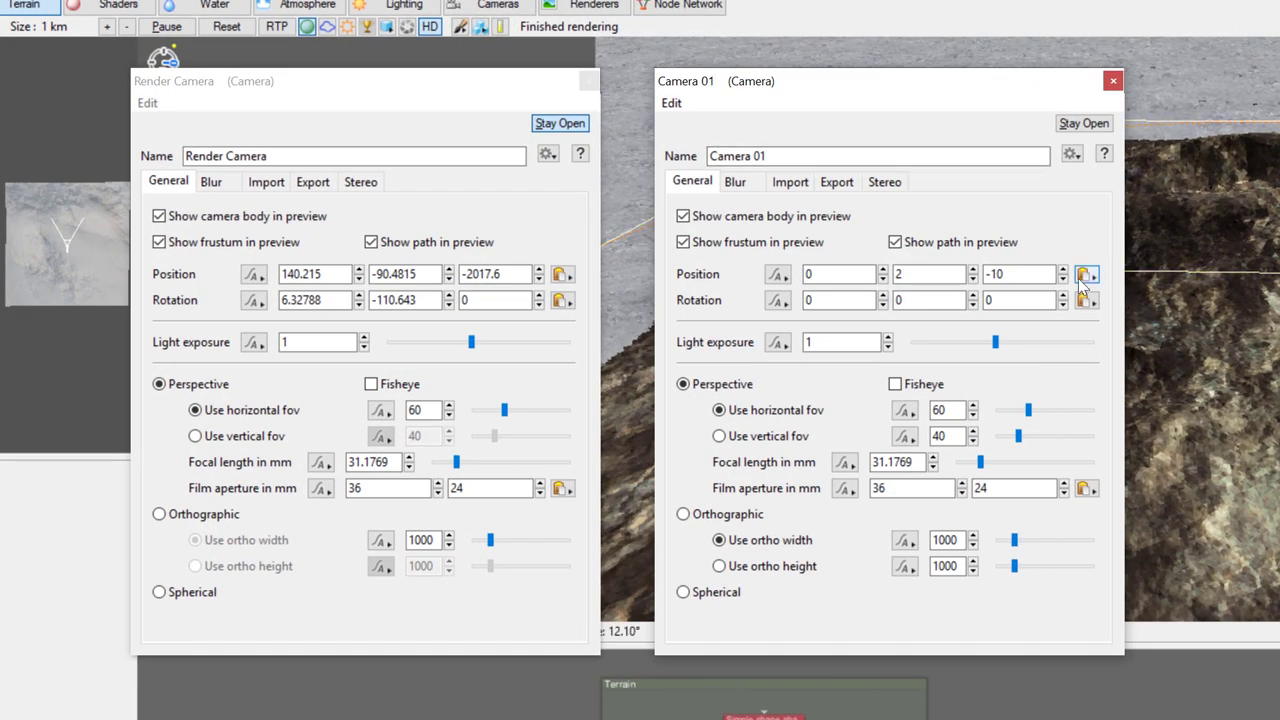
pyautogui.click(1088, 275)
pyautogui.click(1200, 300)
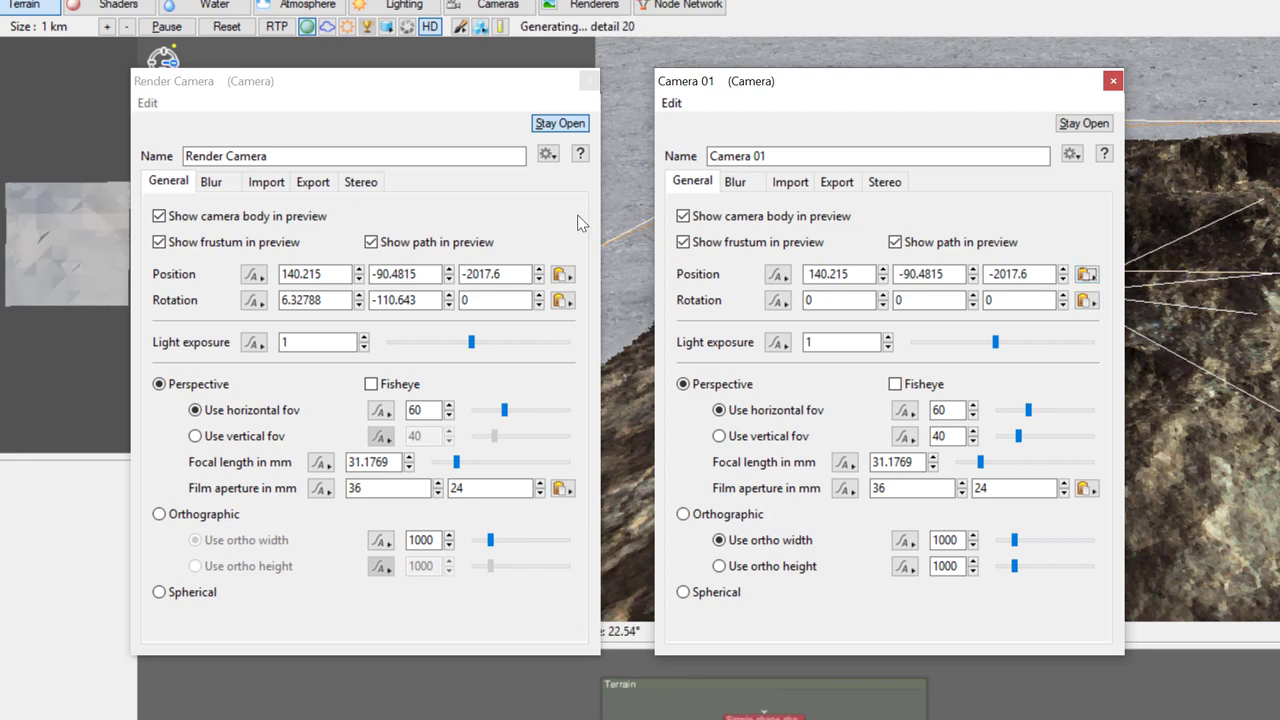
# Copy the Render Camera's rotation values into Camera 01's rotation and close both cameras' settings.
pyautogui.click(562, 300)
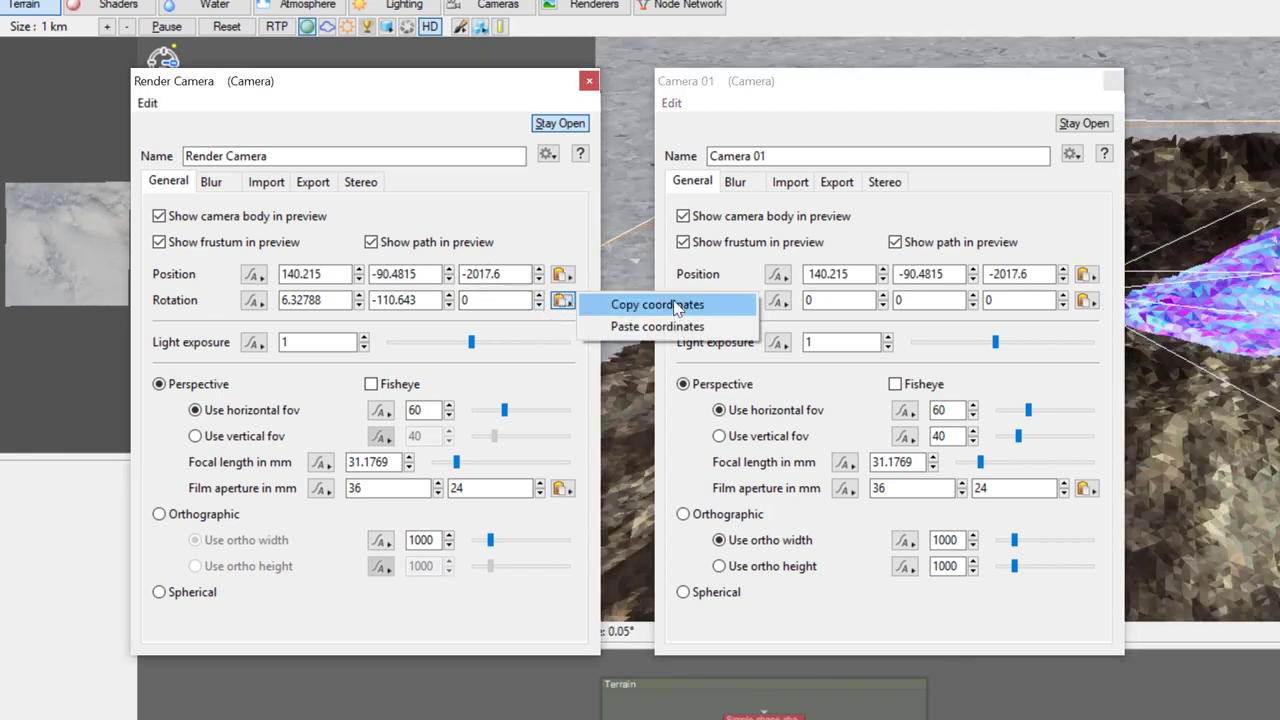
pyautogui.click(672, 304)
pyautogui.click(1087, 301)
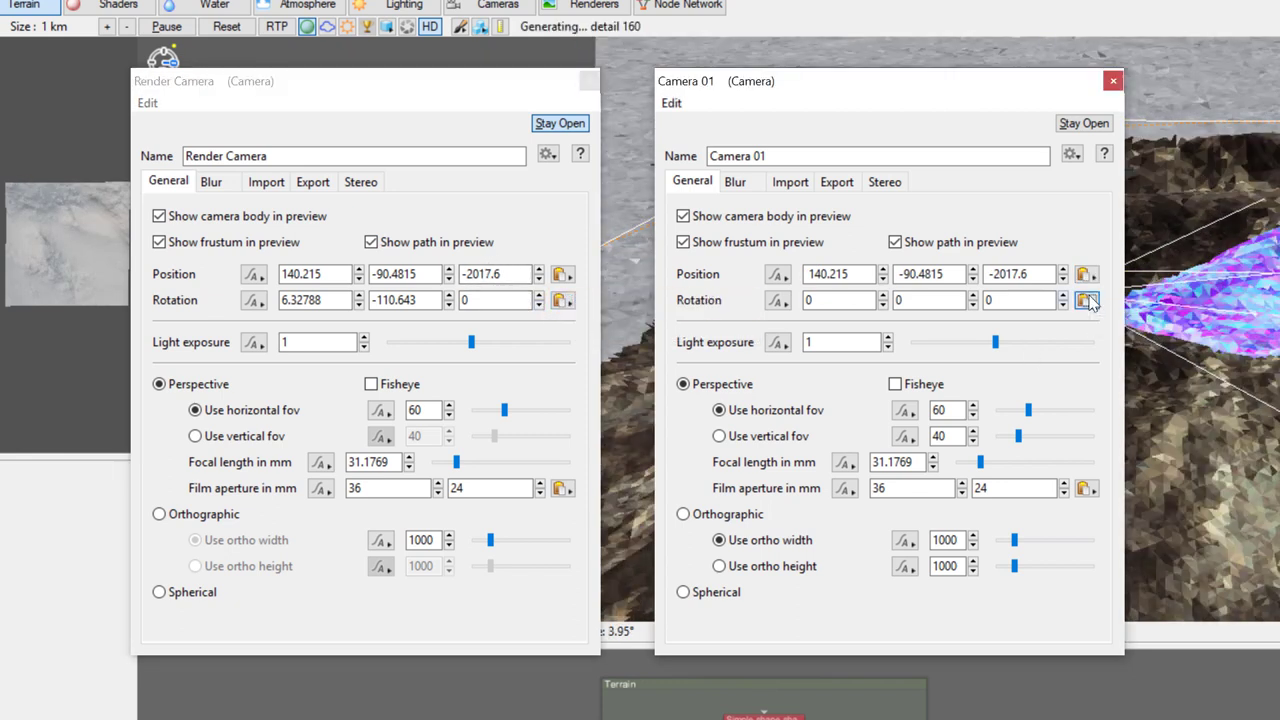
pyautogui.click(1165, 326)
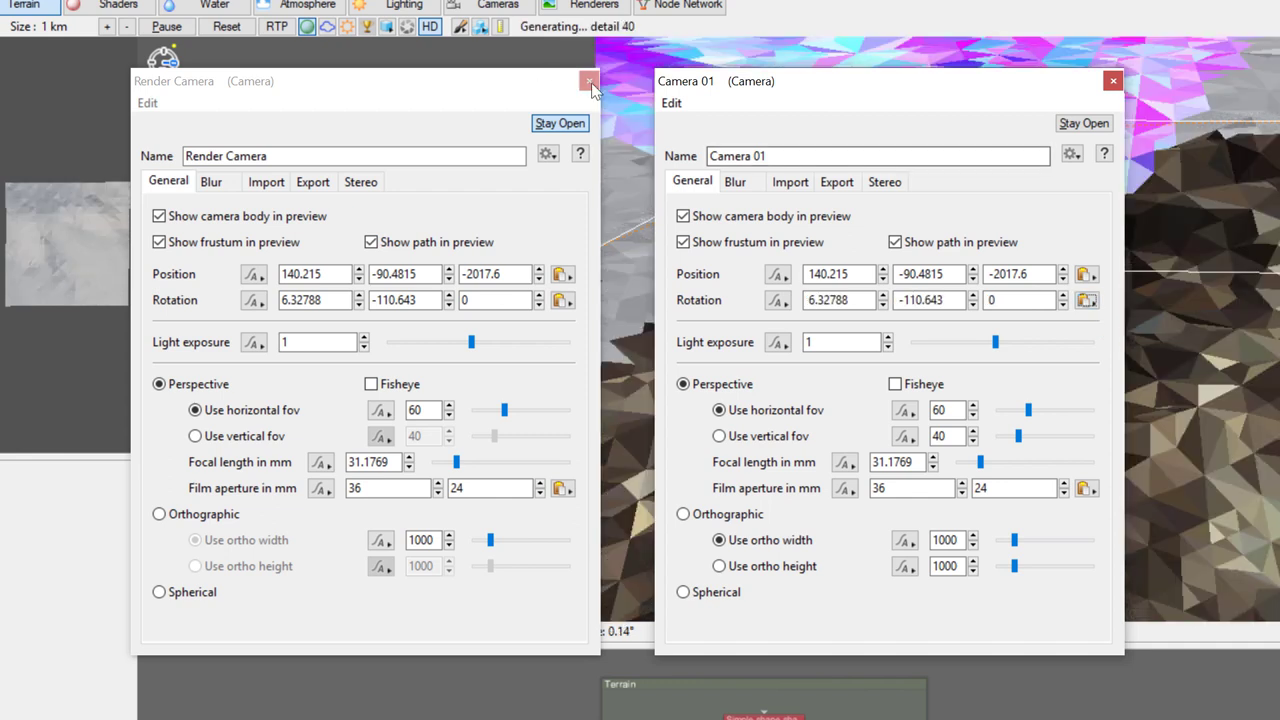
pyautogui.click(594, 82)
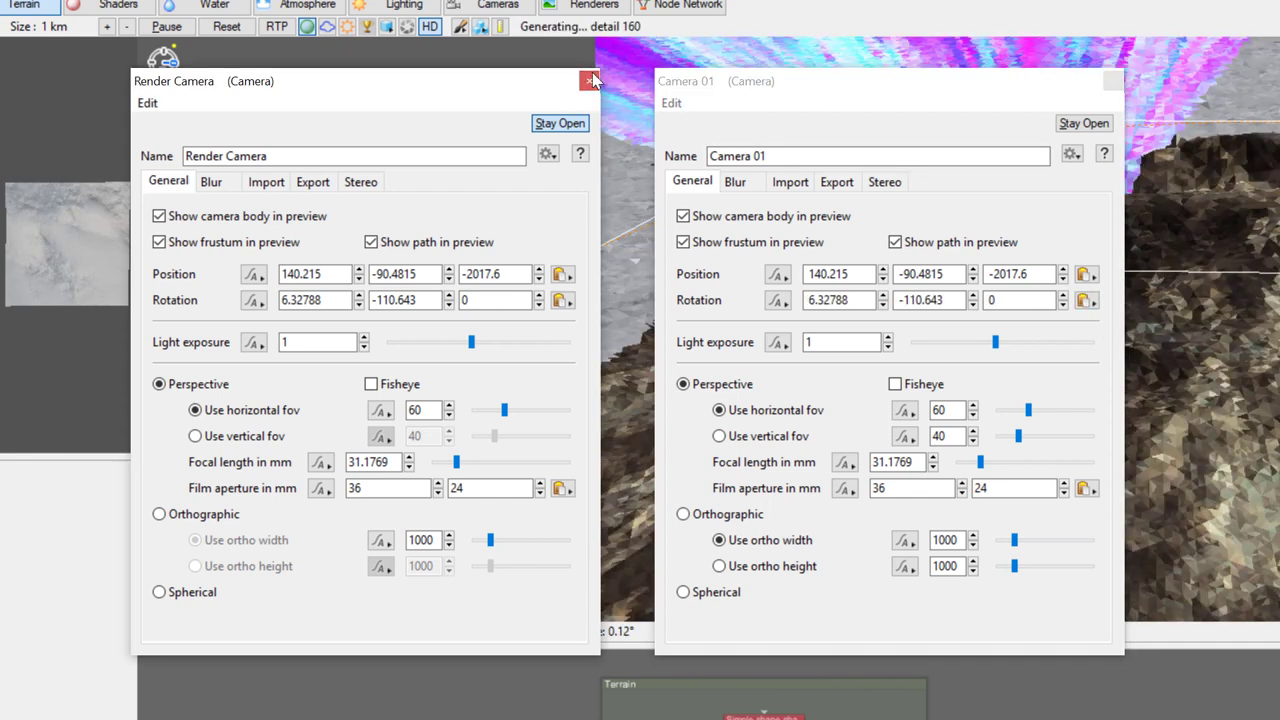
pyautogui.click(589, 80)
pyautogui.moveTo(1050, 85); pyautogui.dragTo(441, 124)
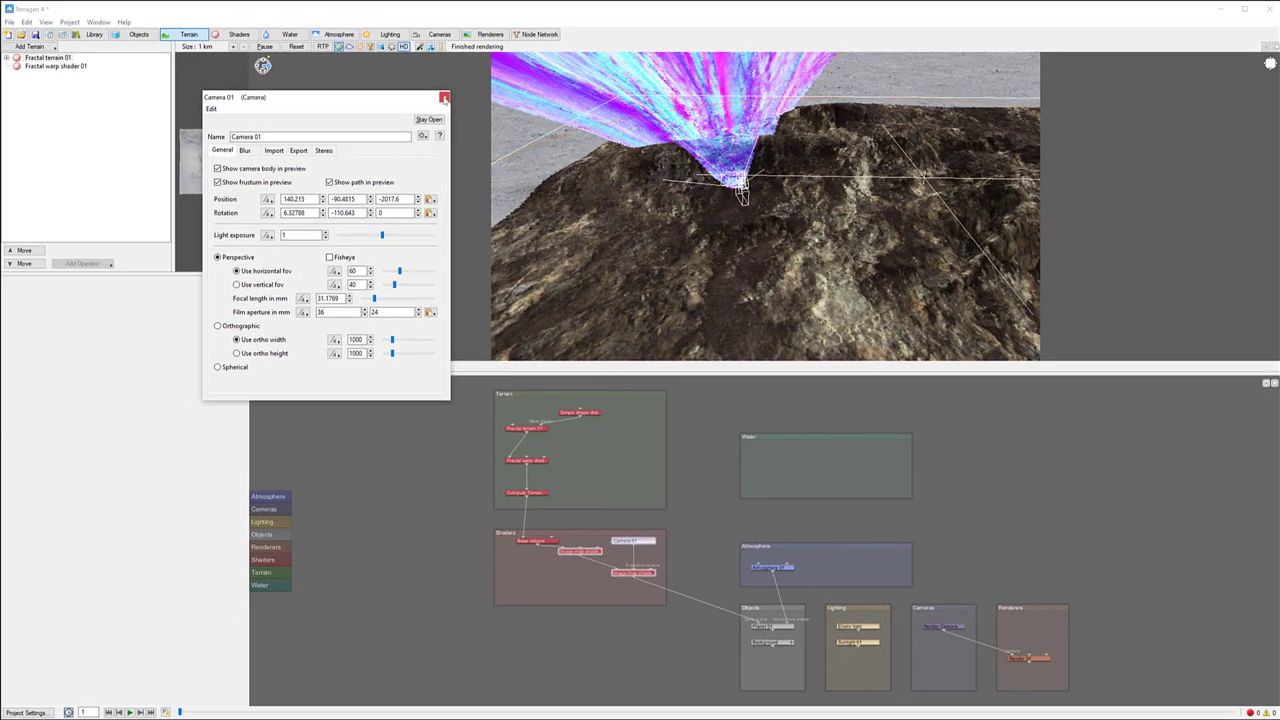
pyautogui.click(444, 98)
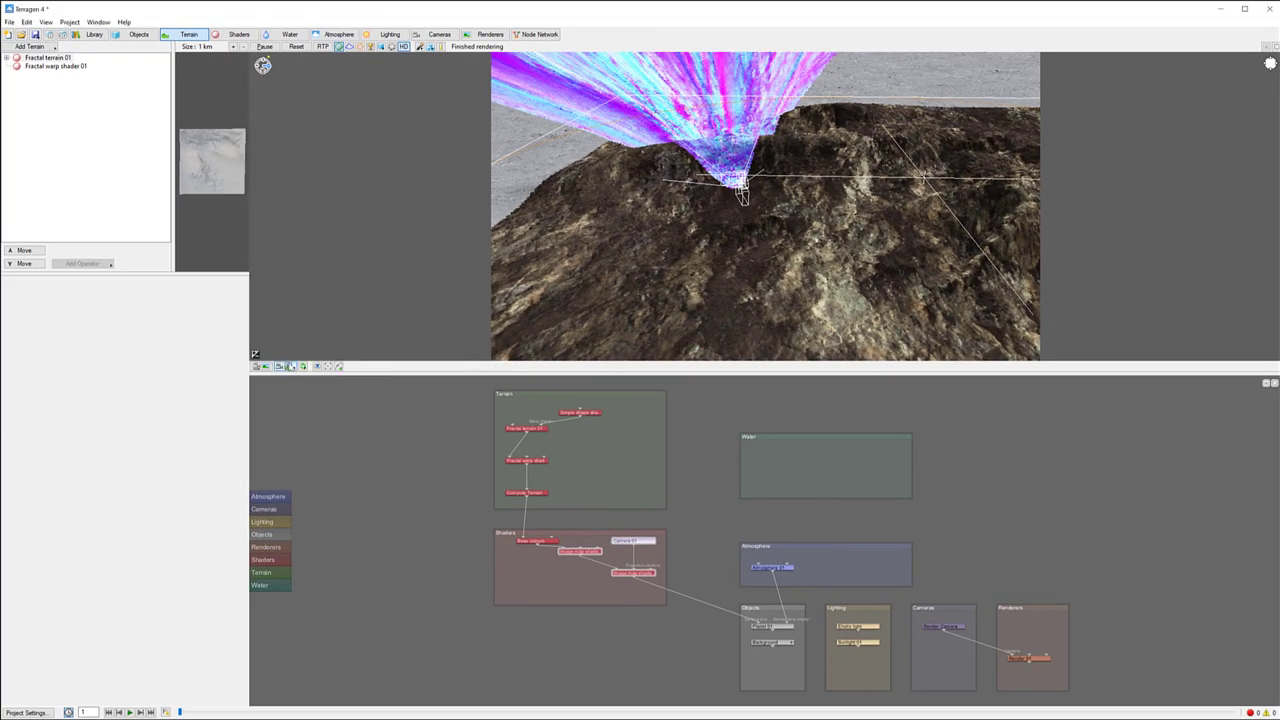
# Examine the projected normal map through the Render Camera and from a viewpoint outside it.
pyautogui.click(291, 366)
pyautogui.click(387, 369)
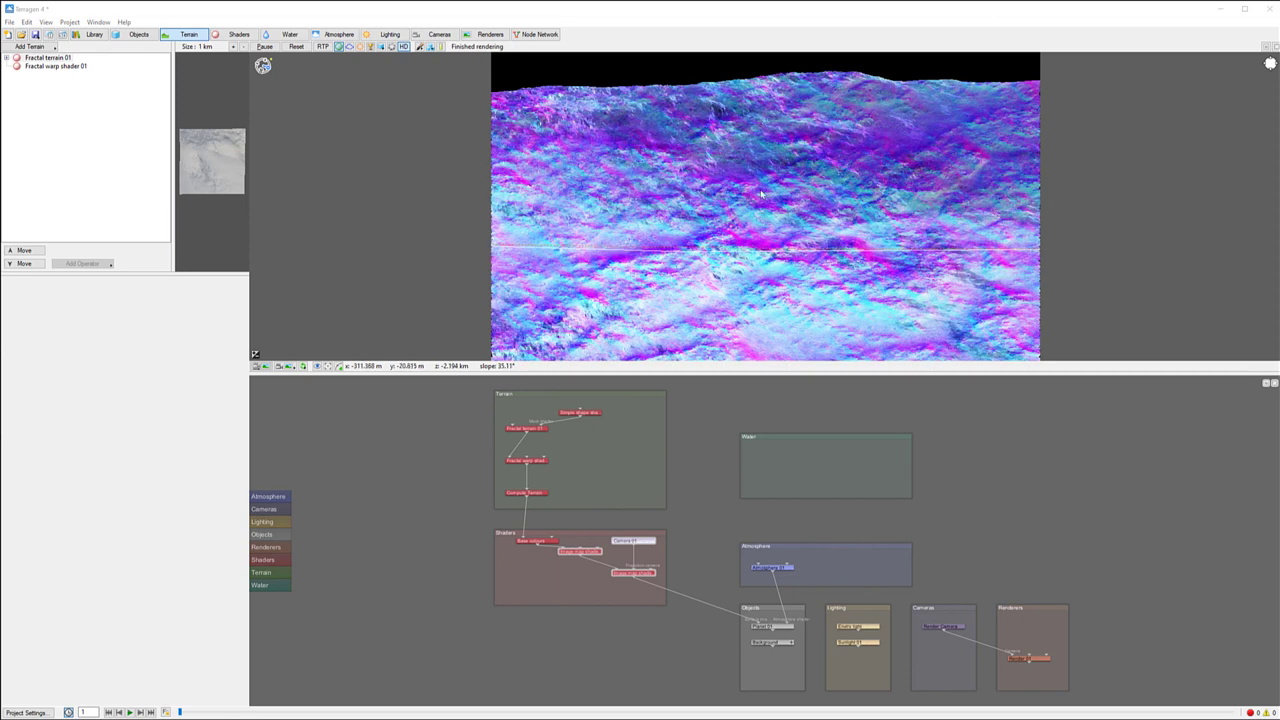
pyautogui.moveTo(719, 203); pyautogui.dragTo(631, 233)
pyautogui.scroll(3, 787, 301)
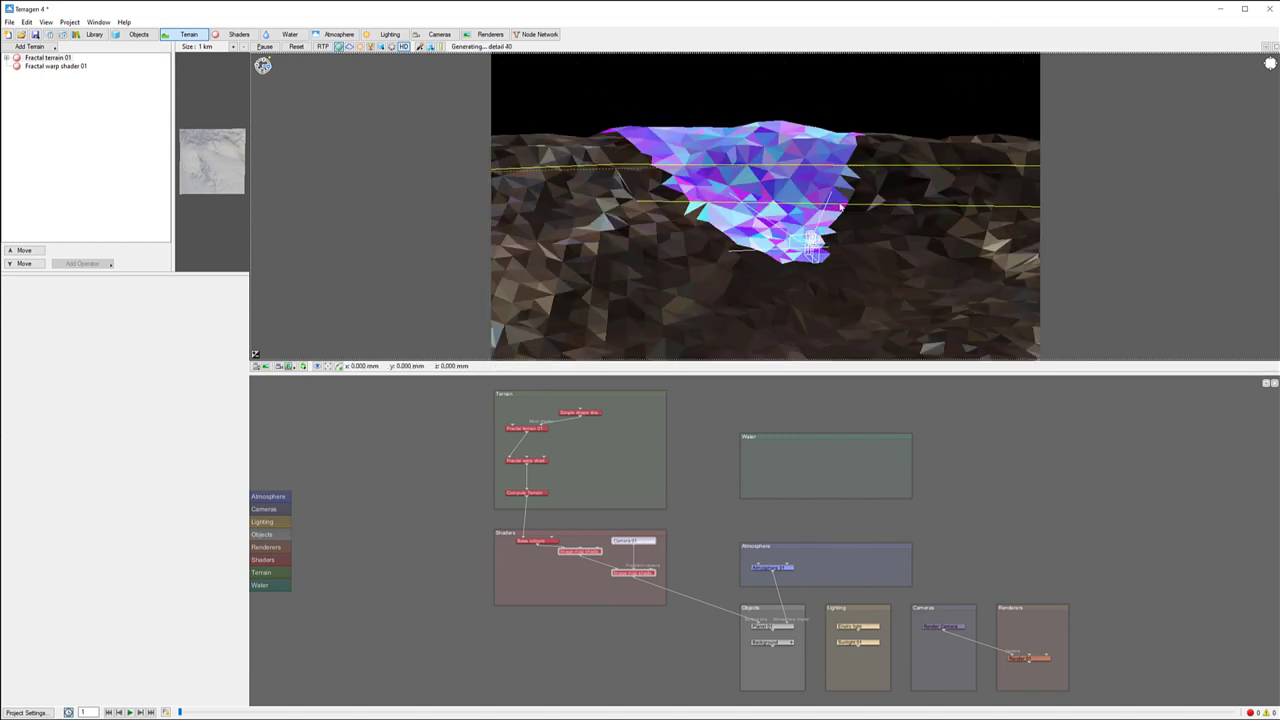
# Narrow Camera 01's horizontal field of view to 13.5 and preview the projection through the Render Camera.
pyautogui.doubleClick(633, 540)
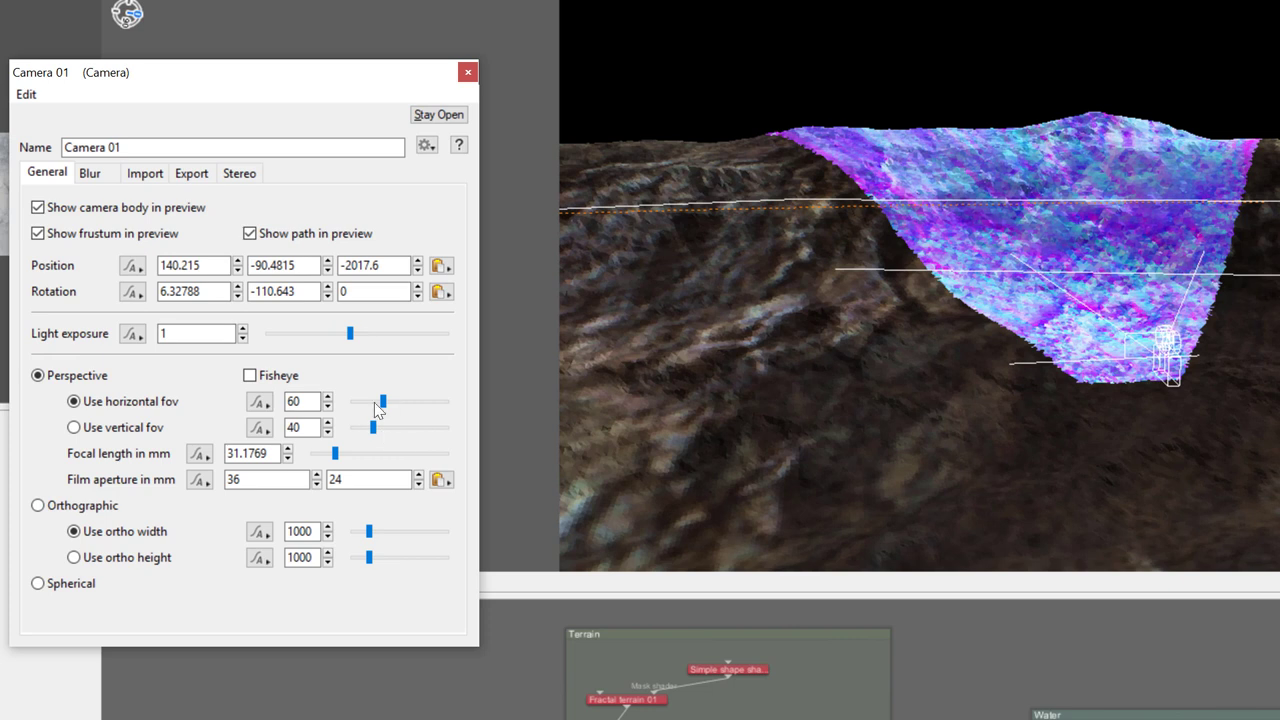
pyautogui.moveTo(383, 403); pyautogui.dragTo(360, 401)
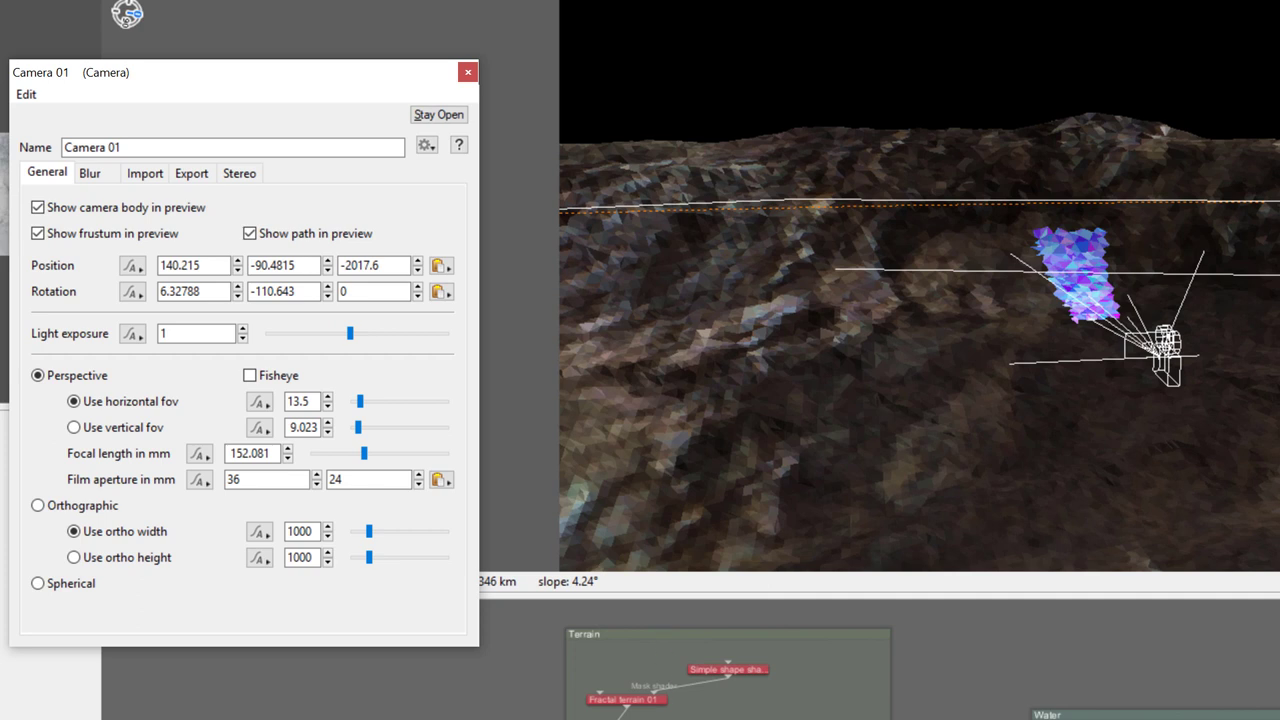
pyautogui.moveTo(409, 81); pyautogui.dragTo(237, 283)
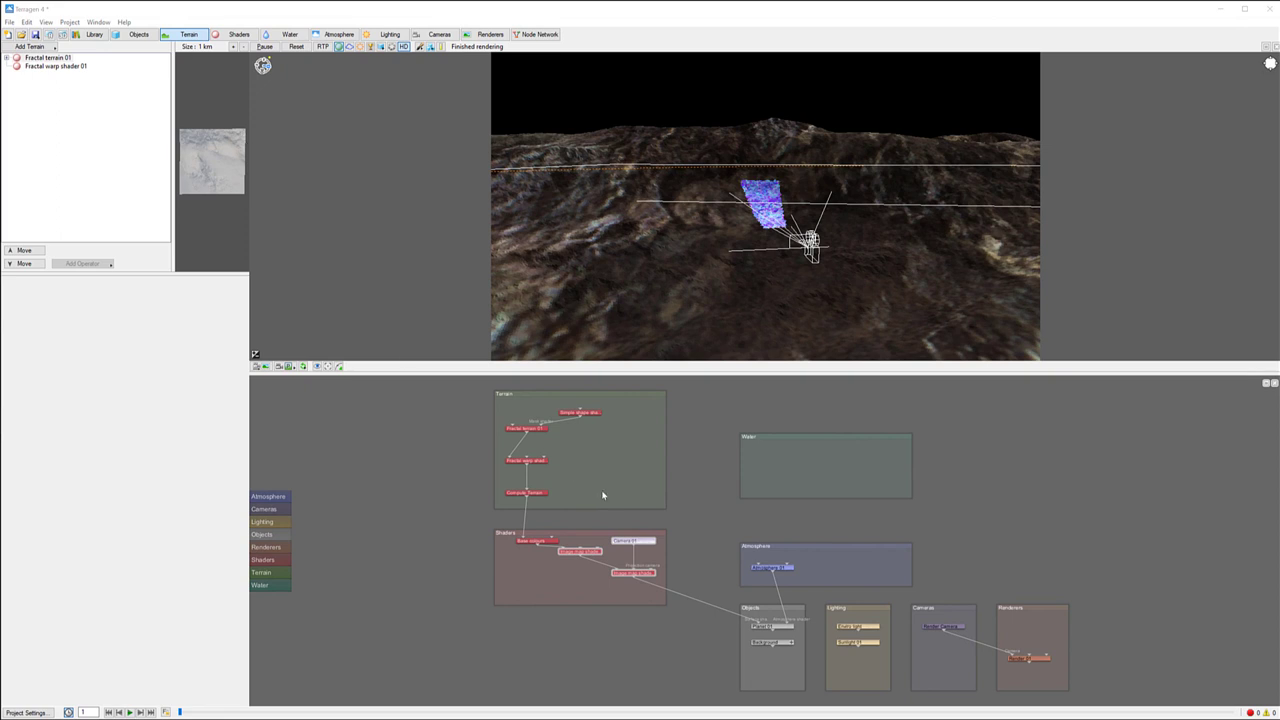
pyautogui.click(266, 367)
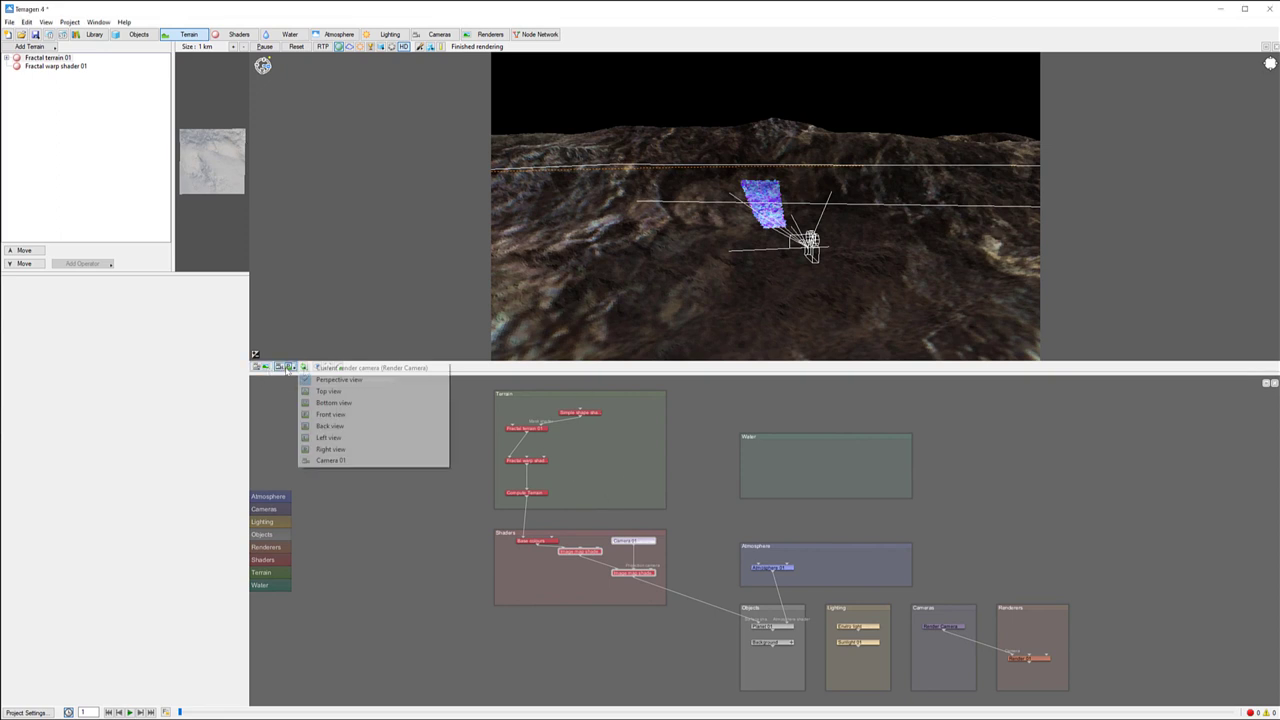
pyautogui.click(360, 375)
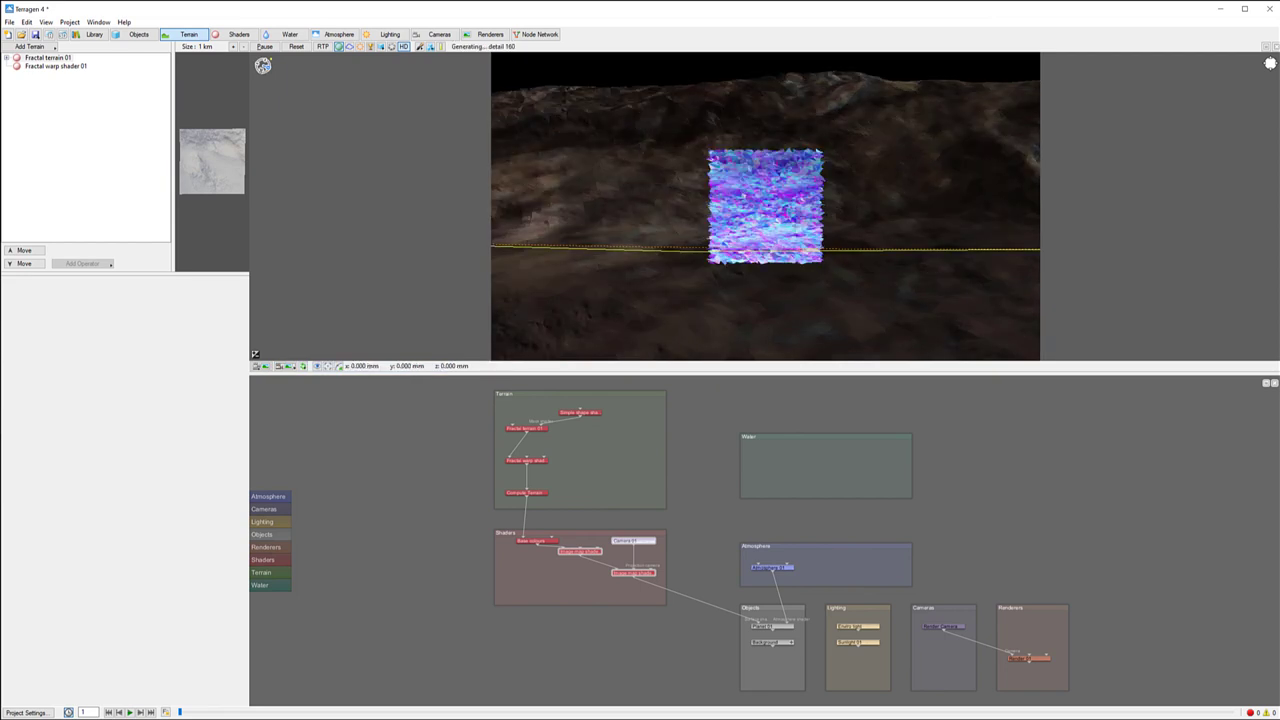
# Widen Camera 01's horizontal field of view to 74.25 and close its settings.
pyautogui.doubleClick(778, 196)
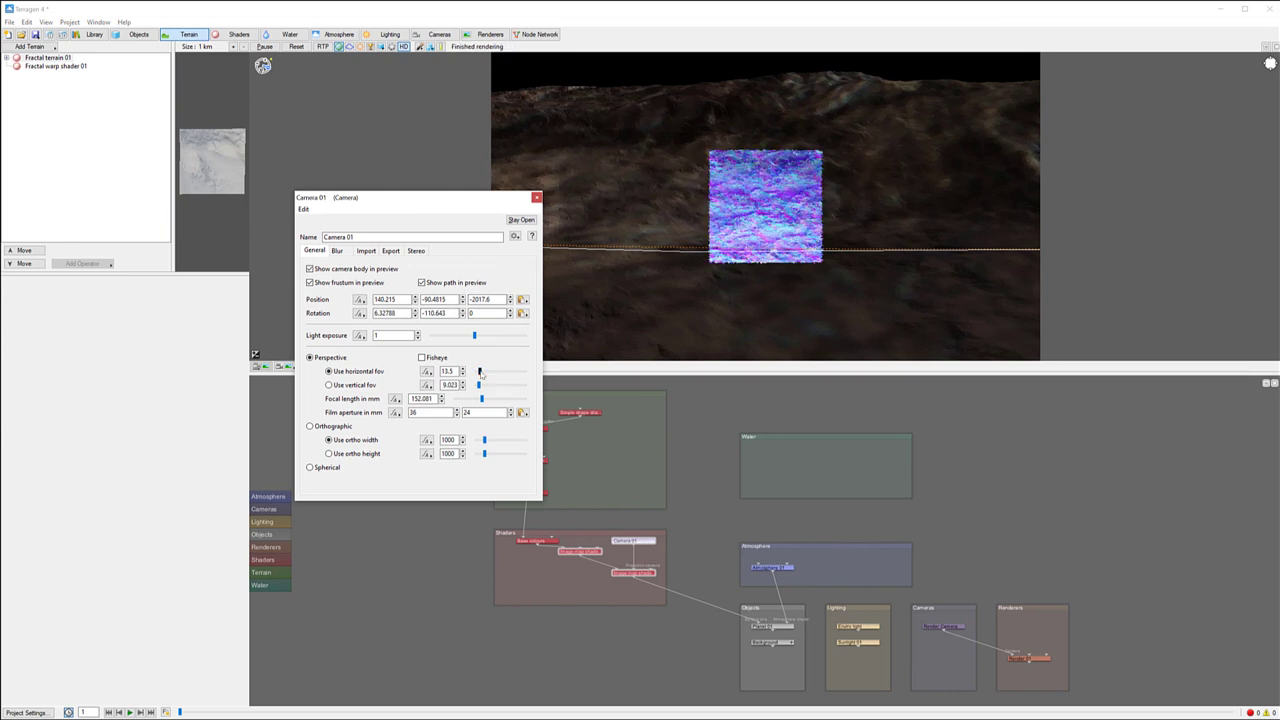
pyautogui.moveTo(480, 373); pyautogui.dragTo(497, 375)
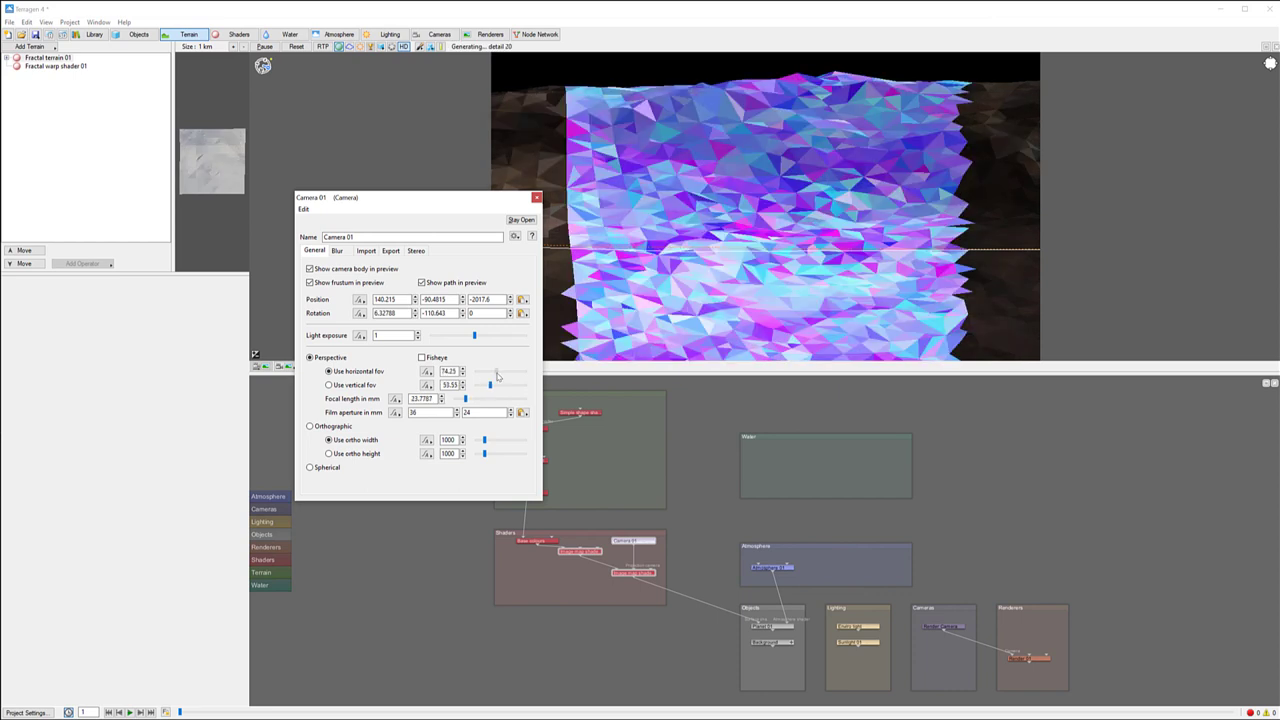
pyautogui.click(537, 197)
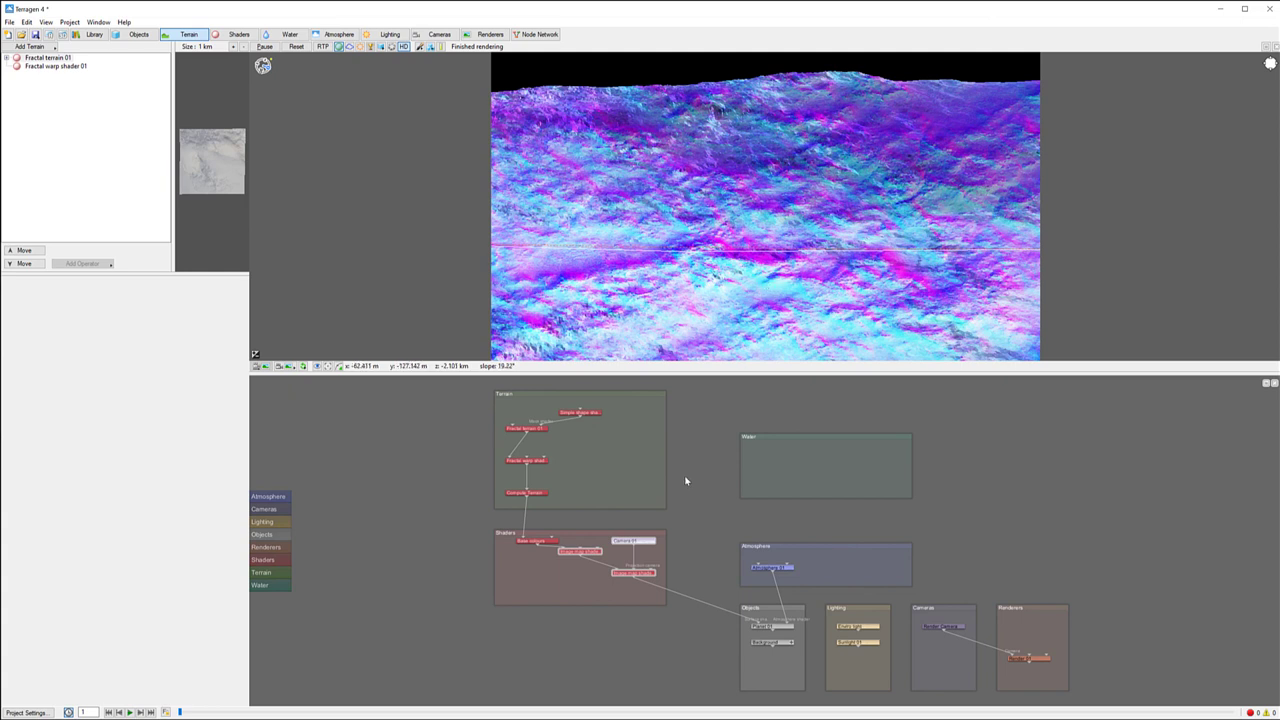
# Create a Painted shader from the colour shaders and place its node beside the Shaders group.
pyautogui.rightClick(552, 564)
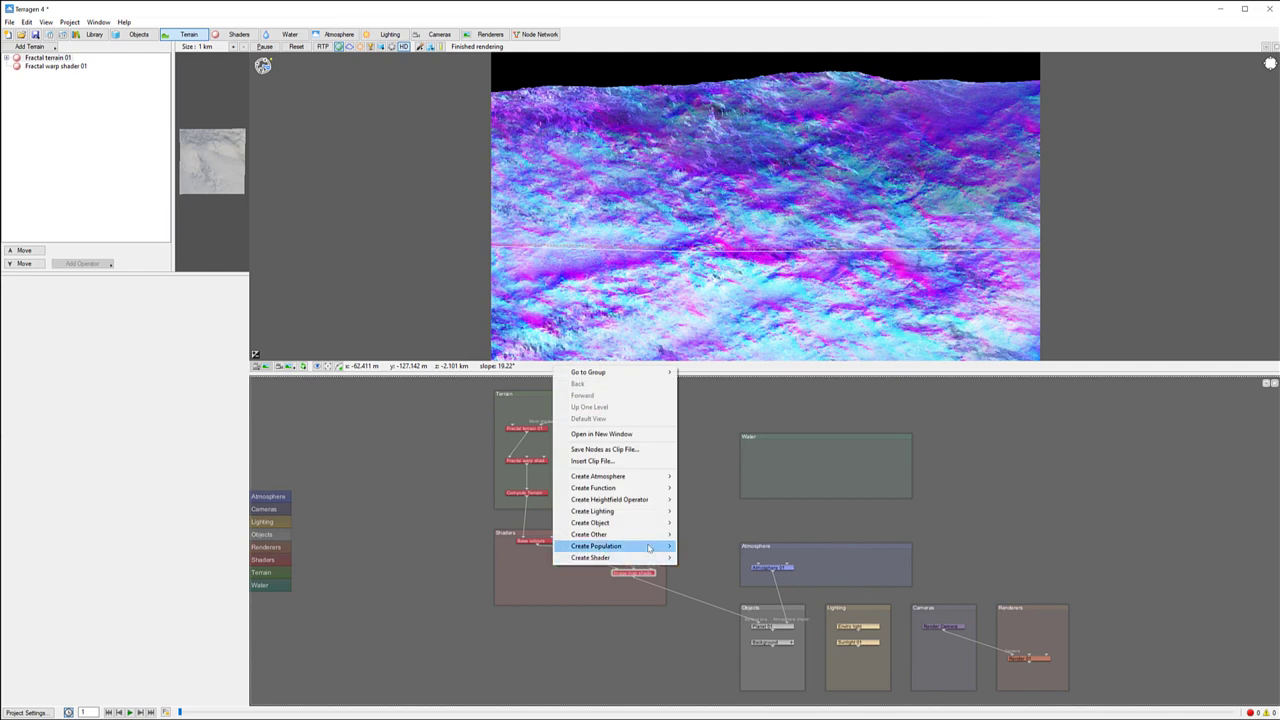
pyautogui.moveTo(645, 558)
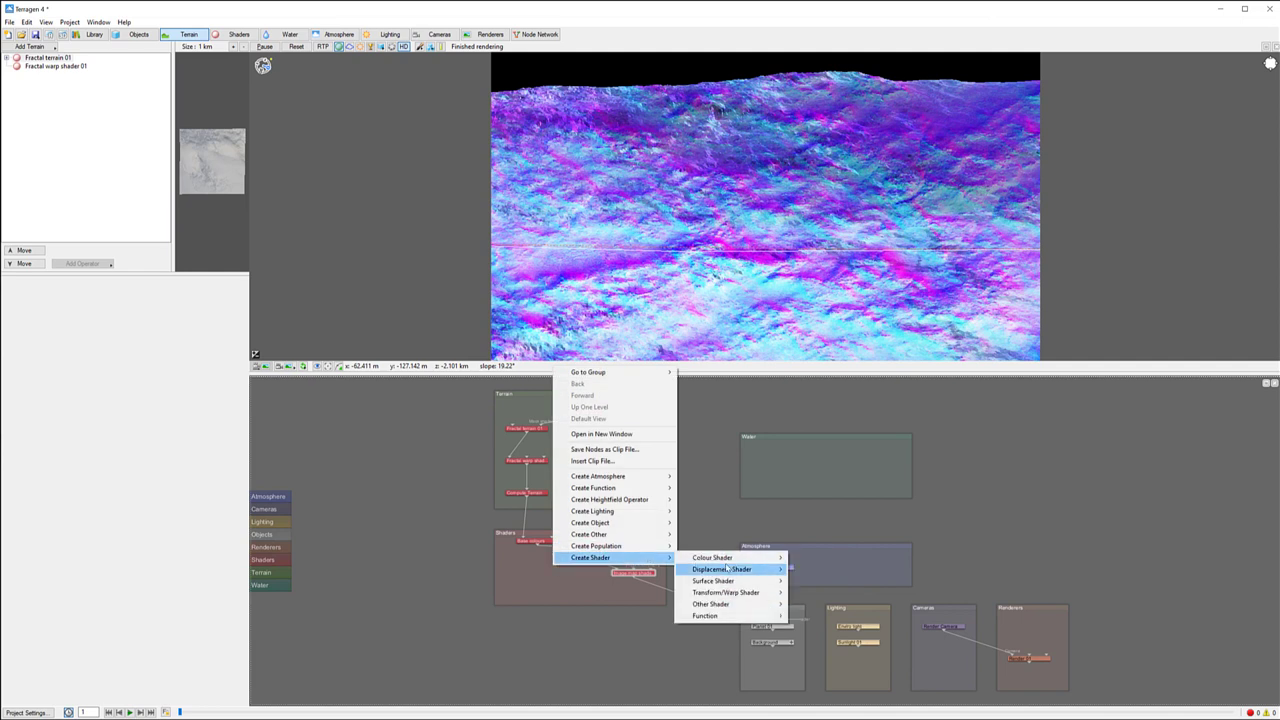
pyautogui.moveTo(730, 562)
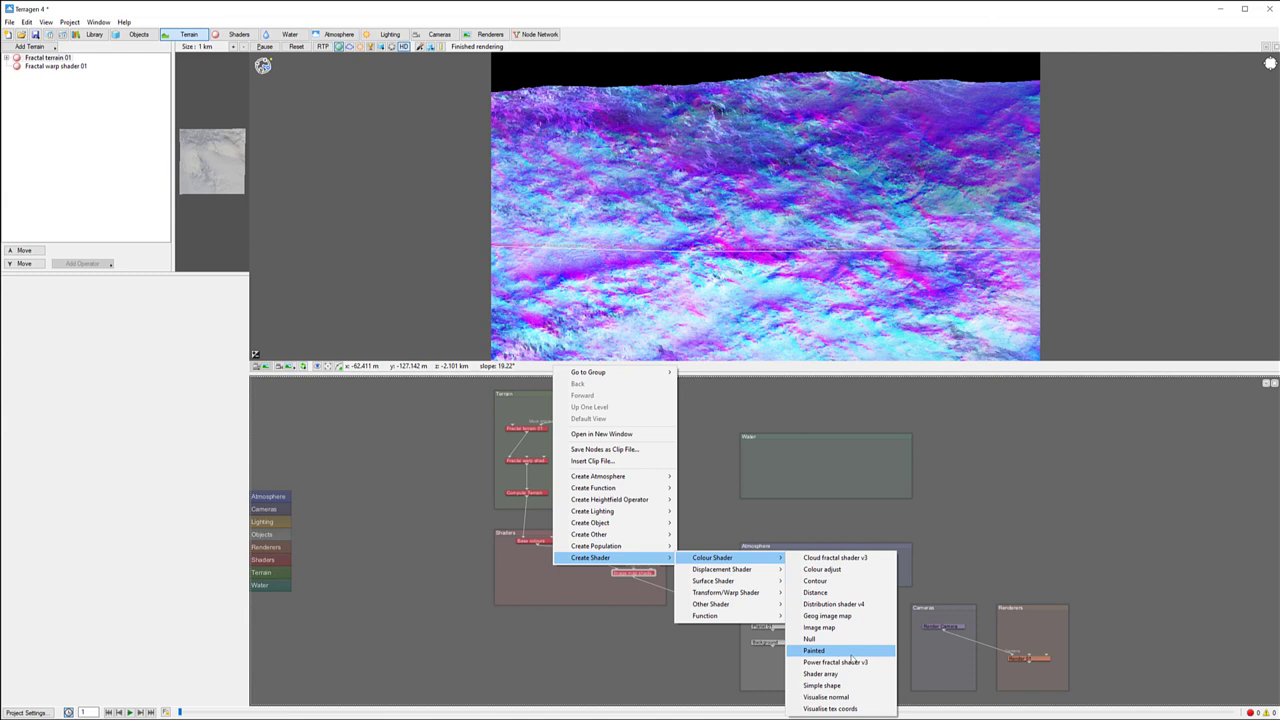
pyautogui.click(814, 650)
pyautogui.moveTo(555, 571)
pyautogui.mouseDown()
pyautogui.moveTo(638, 571)
pyautogui.moveTo(668, 530)
pyautogui.moveTo(688, 540)
pyautogui.mouseUp()
# Rearrange the image map shader and Camera 01 nodes, and connect the Painted shader as the mask of Image map shader 02.
pyautogui.moveTo(580, 551); pyautogui.dragTo(540, 562)
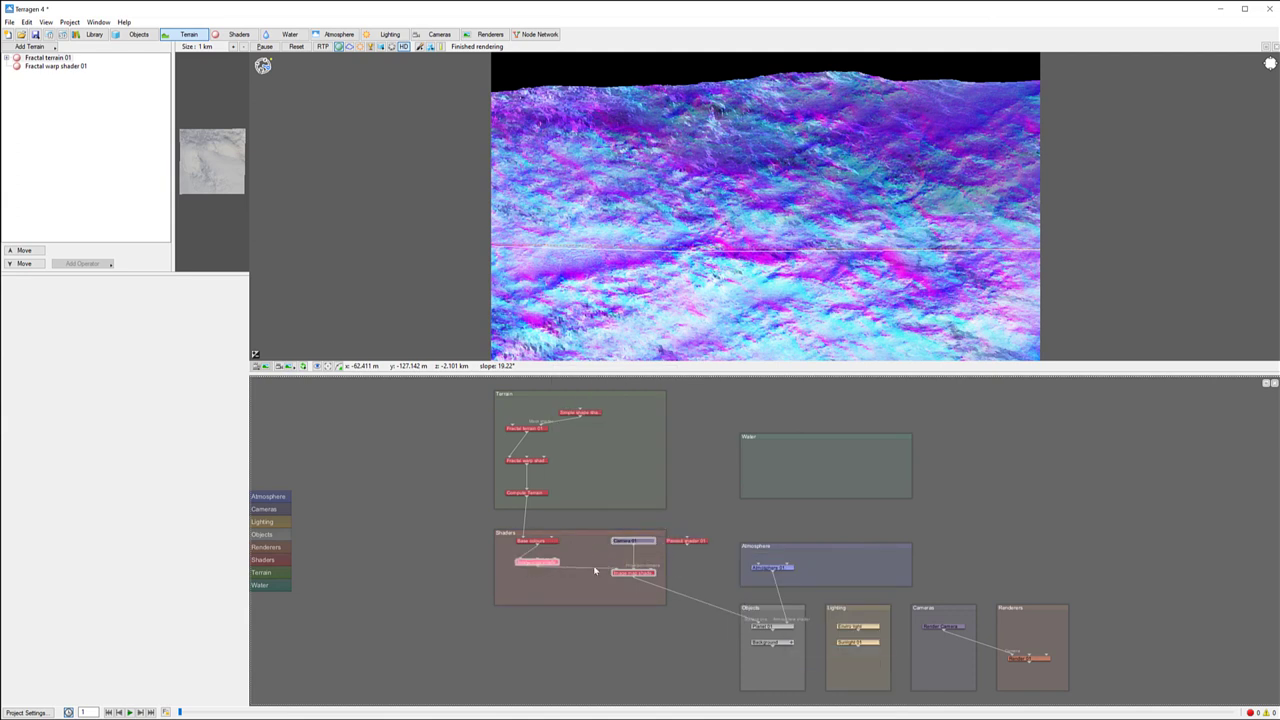
pyautogui.moveTo(626, 575); pyautogui.dragTo(580, 585)
pyautogui.moveTo(645, 539); pyautogui.dragTo(597, 544)
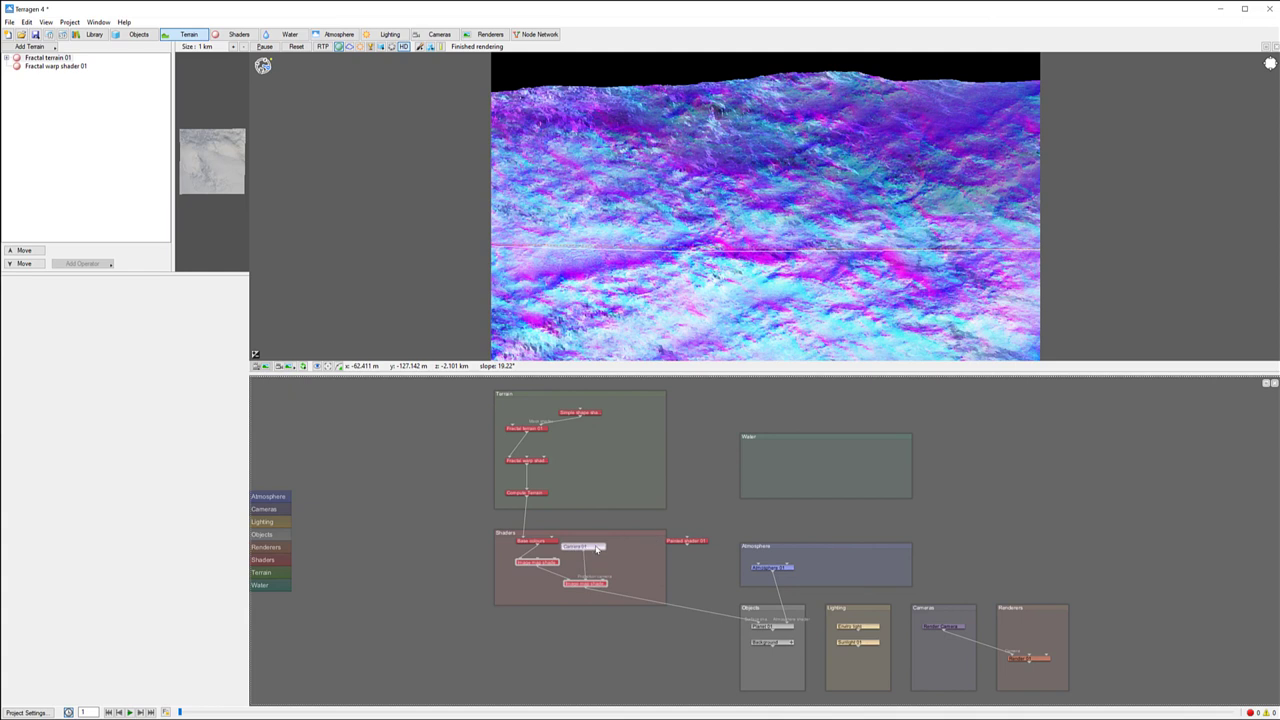
pyautogui.moveTo(695, 542)
pyautogui.mouseDown()
pyautogui.moveTo(613, 558)
pyautogui.moveTo(603, 585)
pyautogui.mouseUp()
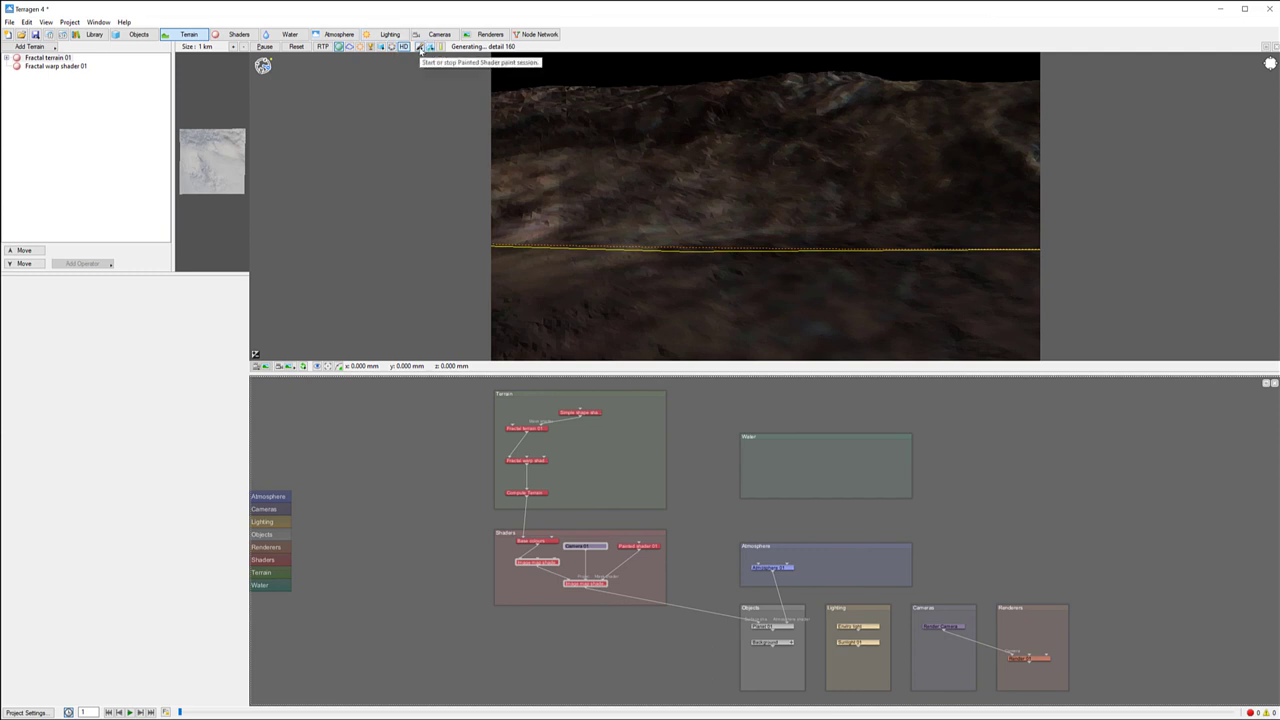
# Start a paint session for Painted shader 01 and set its absolute brush size to 43.1177 metres.
pyautogui.click(424, 47)
pyautogui.moveTo(453, 48)
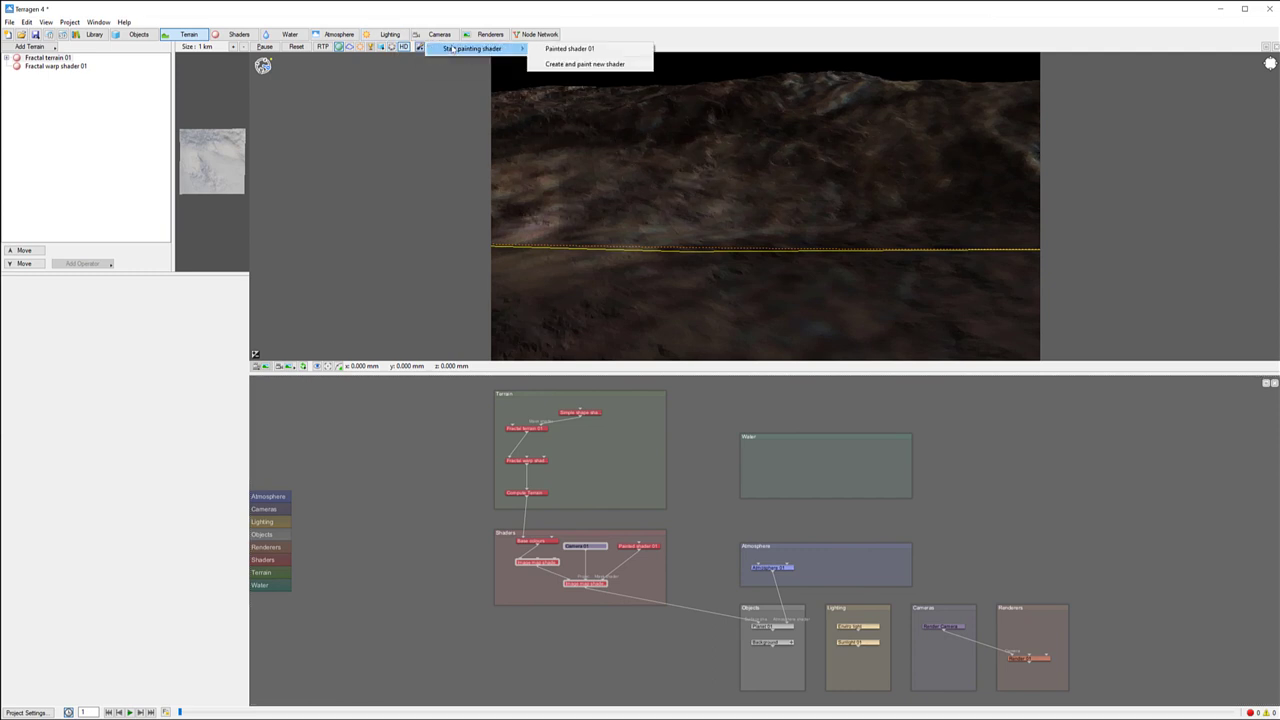
pyautogui.click(571, 49)
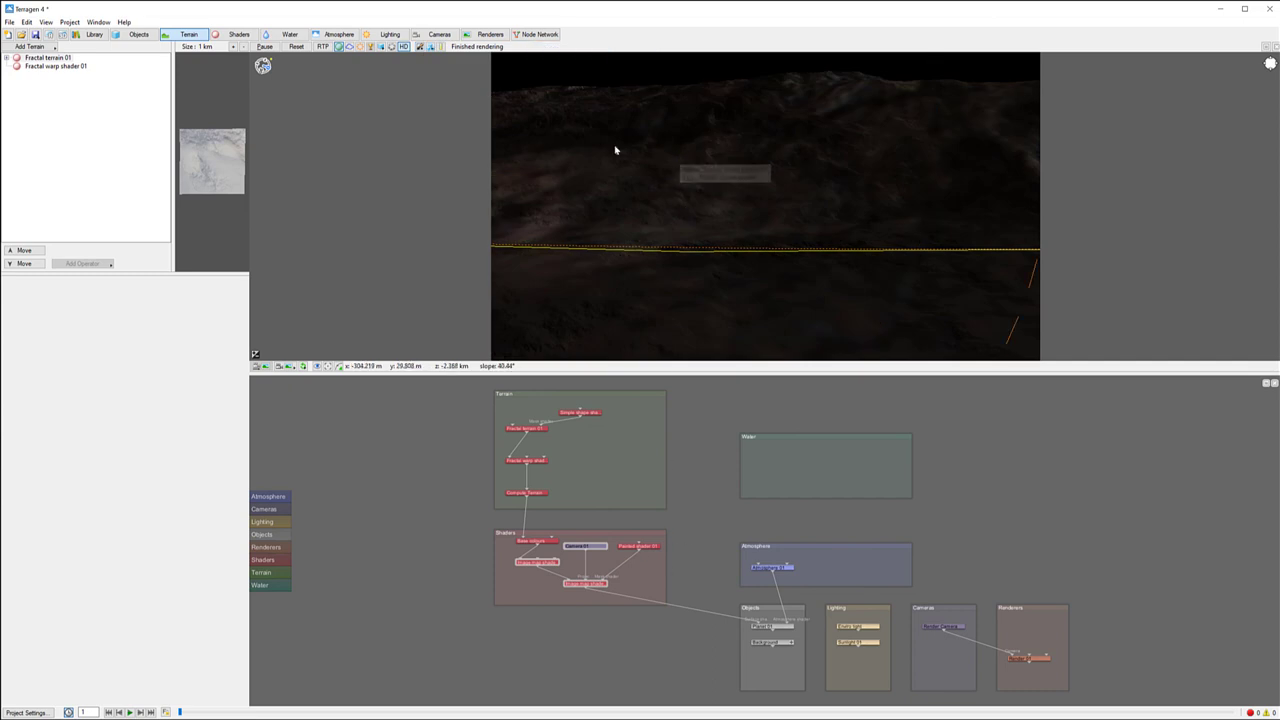
pyautogui.doubleClick(640, 545)
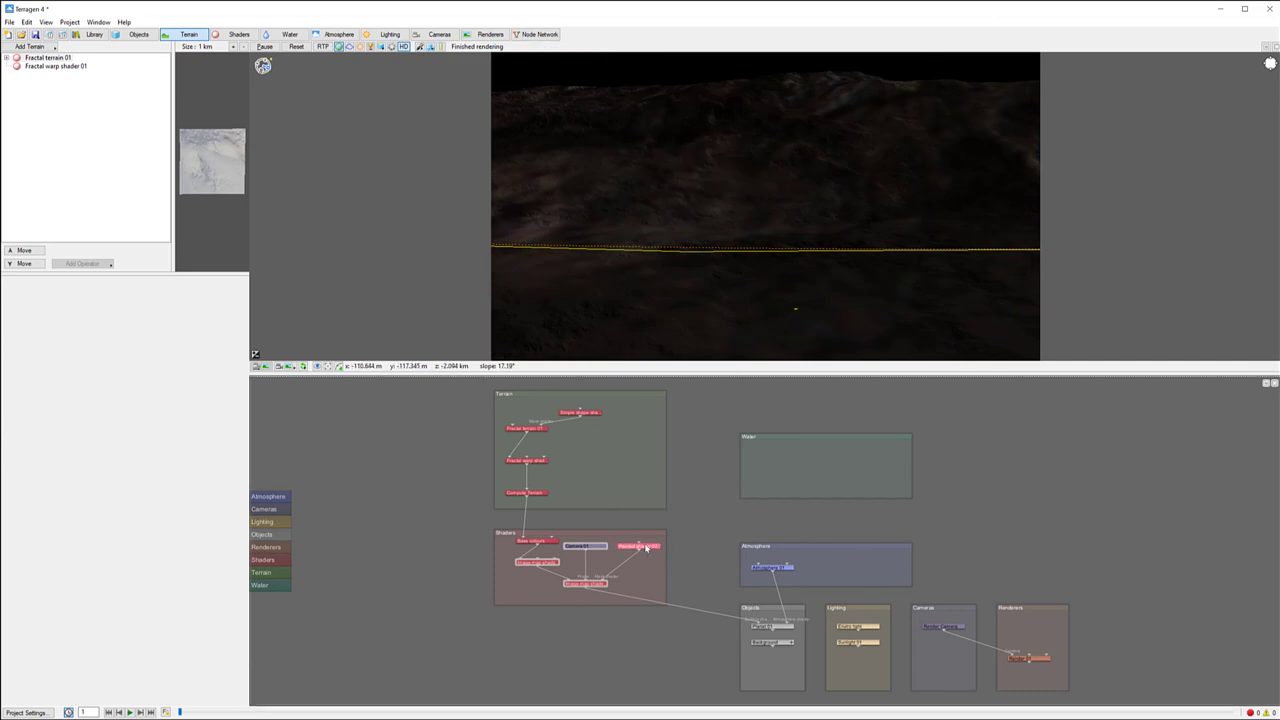
pyautogui.moveTo(483, 199); pyautogui.dragTo(378, 172)
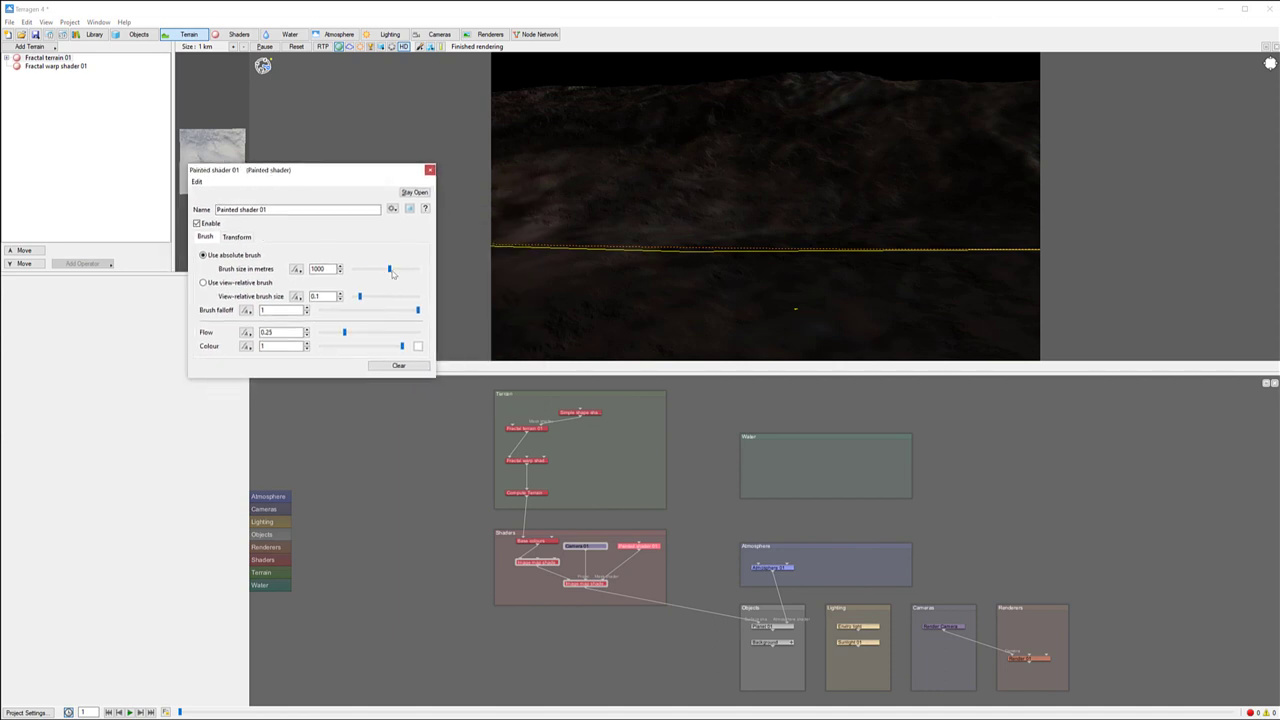
pyautogui.moveTo(390, 269); pyautogui.dragTo(366, 270)
pyautogui.moveTo(366, 270); pyautogui.dragTo(370, 269)
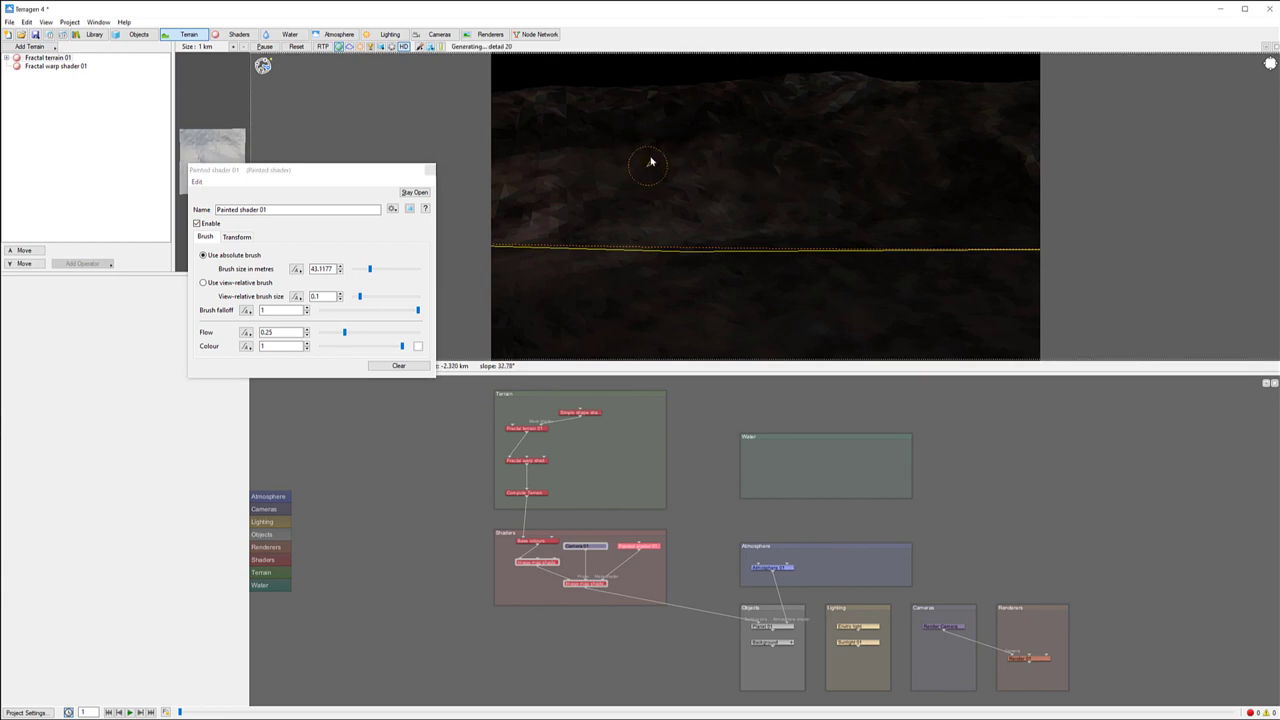
# Paint a broad mask across the upper cliff face, reducing the brush flow to 0.0625 for the fill-in strokes.
pyautogui.moveTo(654, 163)
pyautogui.mouseDown()
pyautogui.moveTo(815, 160)
pyautogui.moveTo(720, 165)
pyautogui.moveTo(759, 147)
pyautogui.moveTo(659, 183)
pyautogui.moveTo(576, 168)
pyautogui.moveTo(602, 182)
pyautogui.moveTo(744, 150)
pyautogui.moveTo(820, 156)
pyautogui.moveTo(785, 127)
pyautogui.moveTo(561, 130)
pyautogui.moveTo(756, 112)
pyautogui.moveTo(836, 146)
pyautogui.moveTo(801, 122)
pyautogui.moveTo(723, 135)
pyautogui.moveTo(705, 183)
pyautogui.moveTo(653, 192)
pyautogui.moveTo(642, 167)
pyautogui.moveTo(671, 163)
pyautogui.moveTo(633, 154)
pyautogui.moveTo(550, 179)
pyautogui.moveTo(559, 145)
pyautogui.moveTo(675, 146)
pyautogui.moveTo(651, 114)
pyautogui.moveTo(840, 106)
pyautogui.moveTo(822, 121)
pyautogui.moveTo(861, 99)
pyautogui.moveTo(860, 123)
pyautogui.moveTo(887, 130)
pyautogui.moveTo(889, 192)
pyautogui.moveTo(813, 181)
pyautogui.mouseUp()
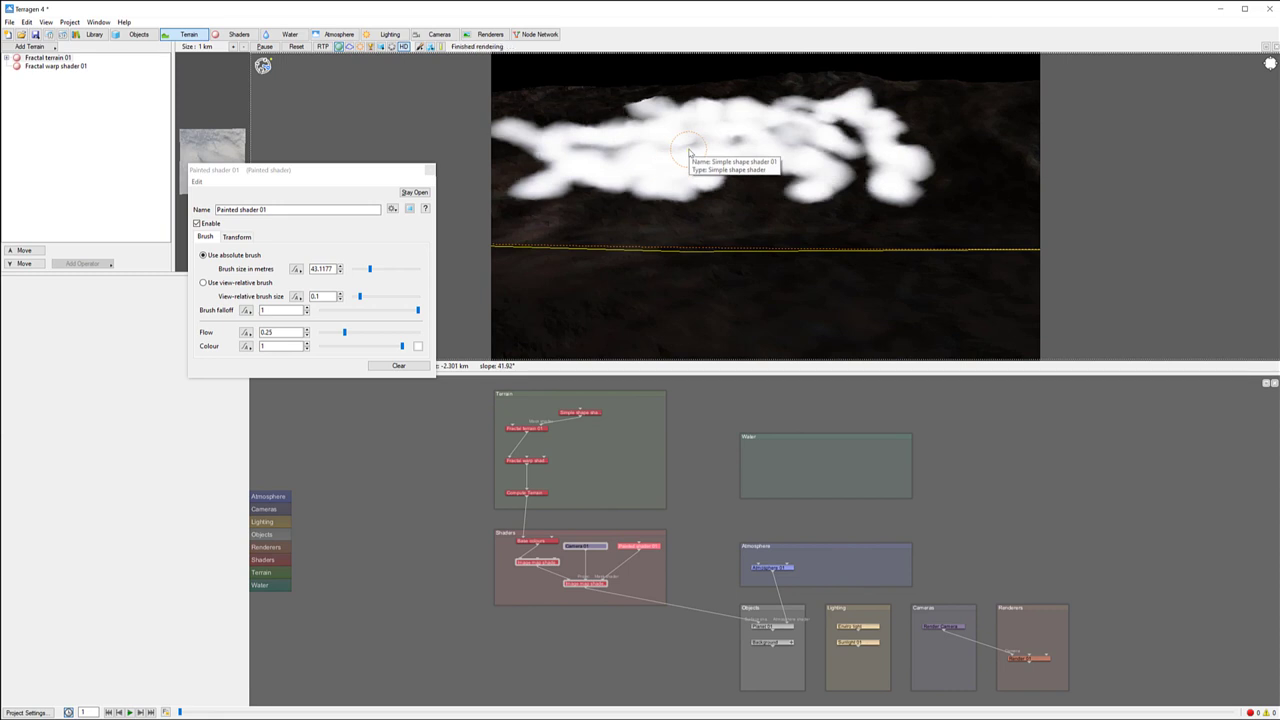
pyautogui.moveTo(640, 112); pyautogui.dragTo(622, 104)
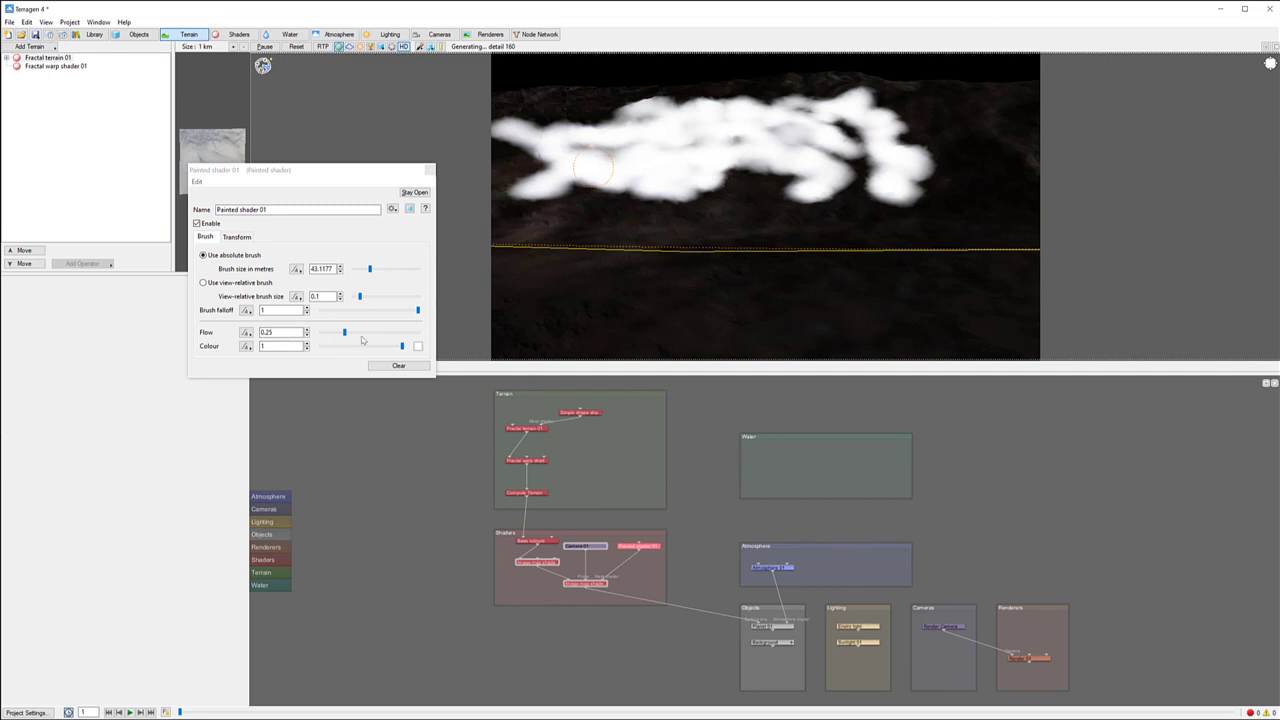
pyautogui.moveTo(345, 333); pyautogui.dragTo(326, 333)
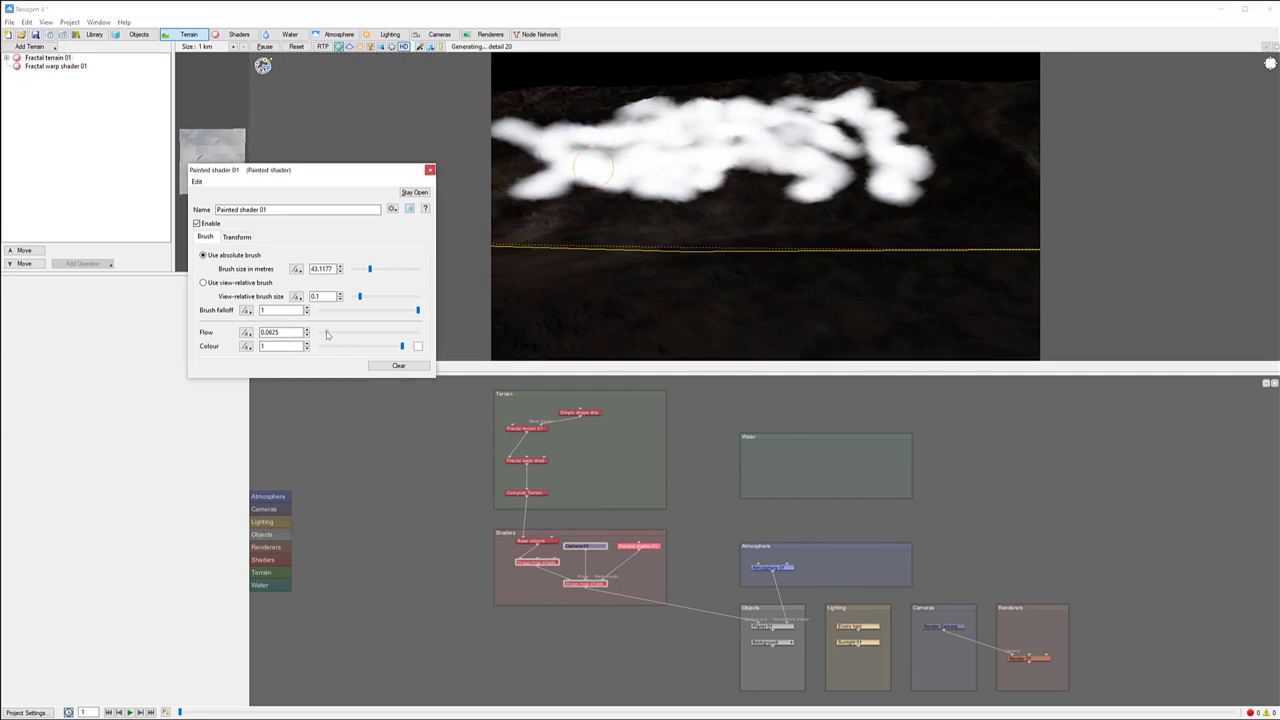
pyautogui.moveTo(608, 125)
pyautogui.mouseDown()
pyautogui.moveTo(590, 112)
pyautogui.moveTo(540, 120)
pyautogui.mouseUp()
pyautogui.moveTo(590, 178)
pyautogui.mouseDown()
pyautogui.moveTo(781, 169)
pyautogui.moveTo(709, 194)
pyautogui.moveTo(774, 192)
pyautogui.moveTo(860, 156)
pyautogui.moveTo(842, 196)
pyautogui.moveTo(883, 177)
pyautogui.moveTo(907, 127)
pyautogui.moveTo(898, 109)
pyautogui.moveTo(912, 180)
pyautogui.mouseUp()
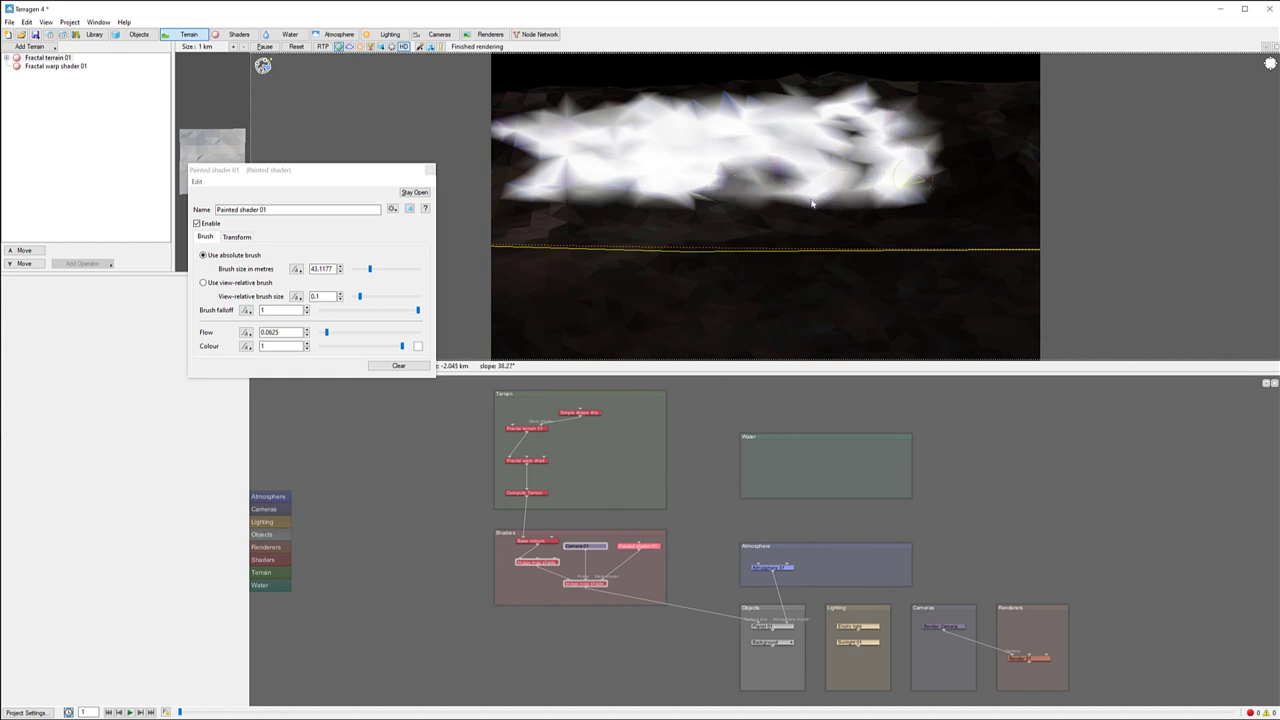
# Close the Painted shader's settings and stop its paint session.
pyautogui.click(429, 170)
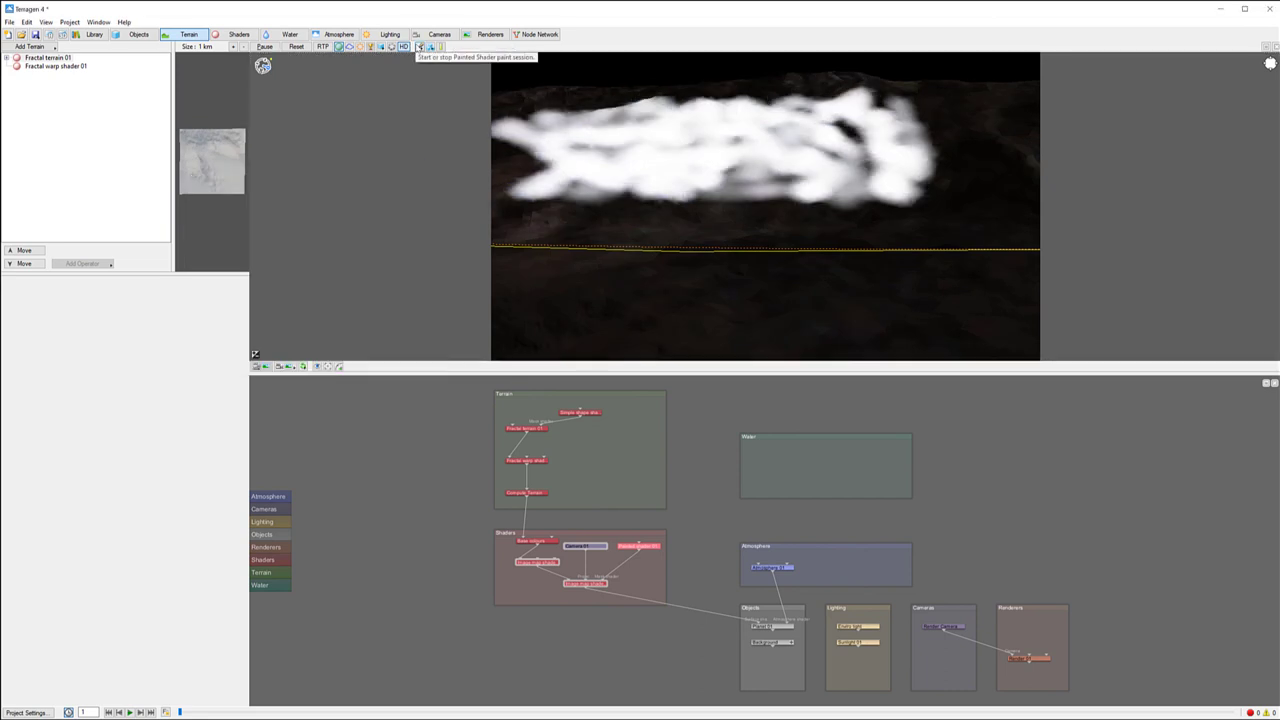
pyautogui.click(420, 47)
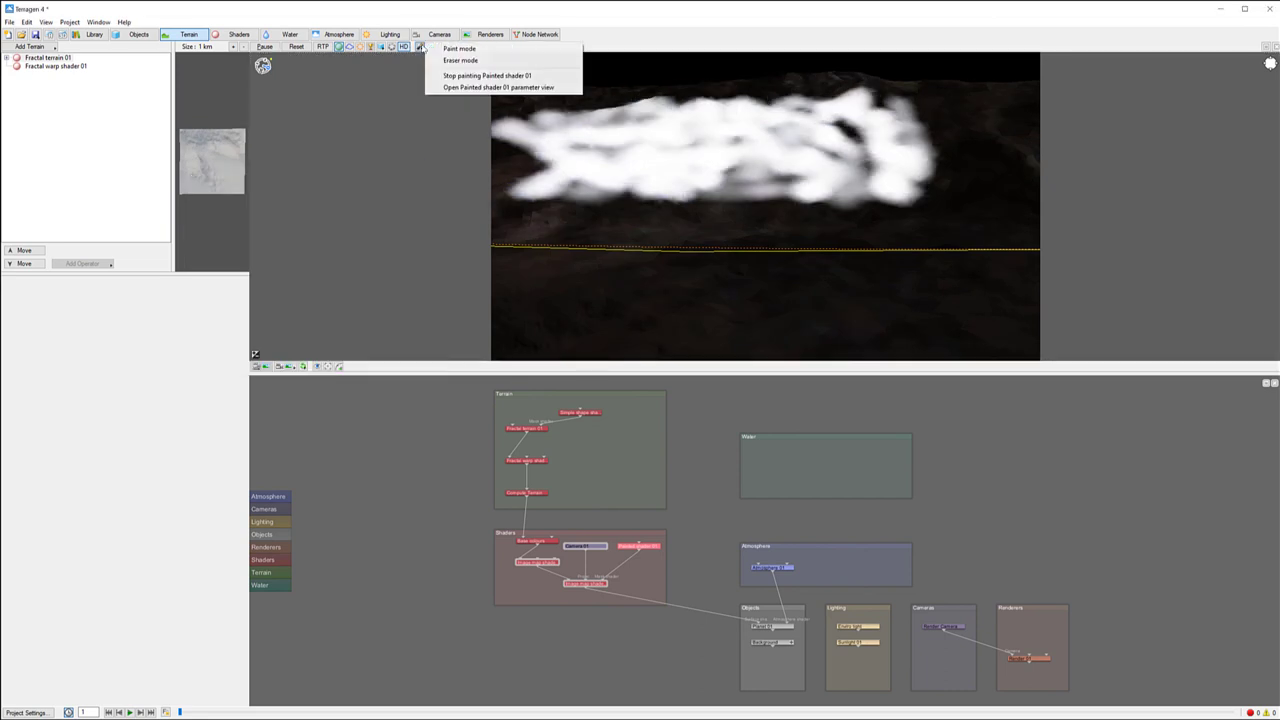
pyautogui.click(487, 75)
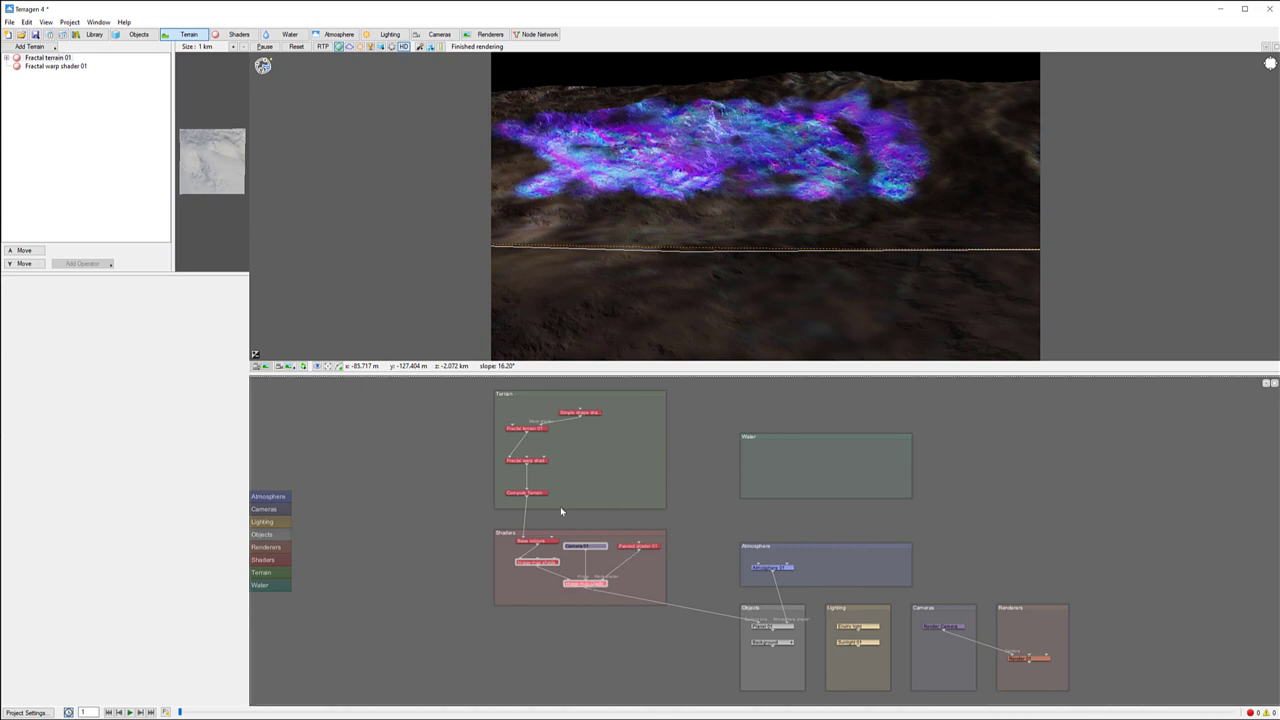
# Replace the image in Image map shader 02 with cliff-rockface1_albedo.png and close its settings.
pyautogui.doubleClick(588, 583)
pyautogui.click(421, 238)
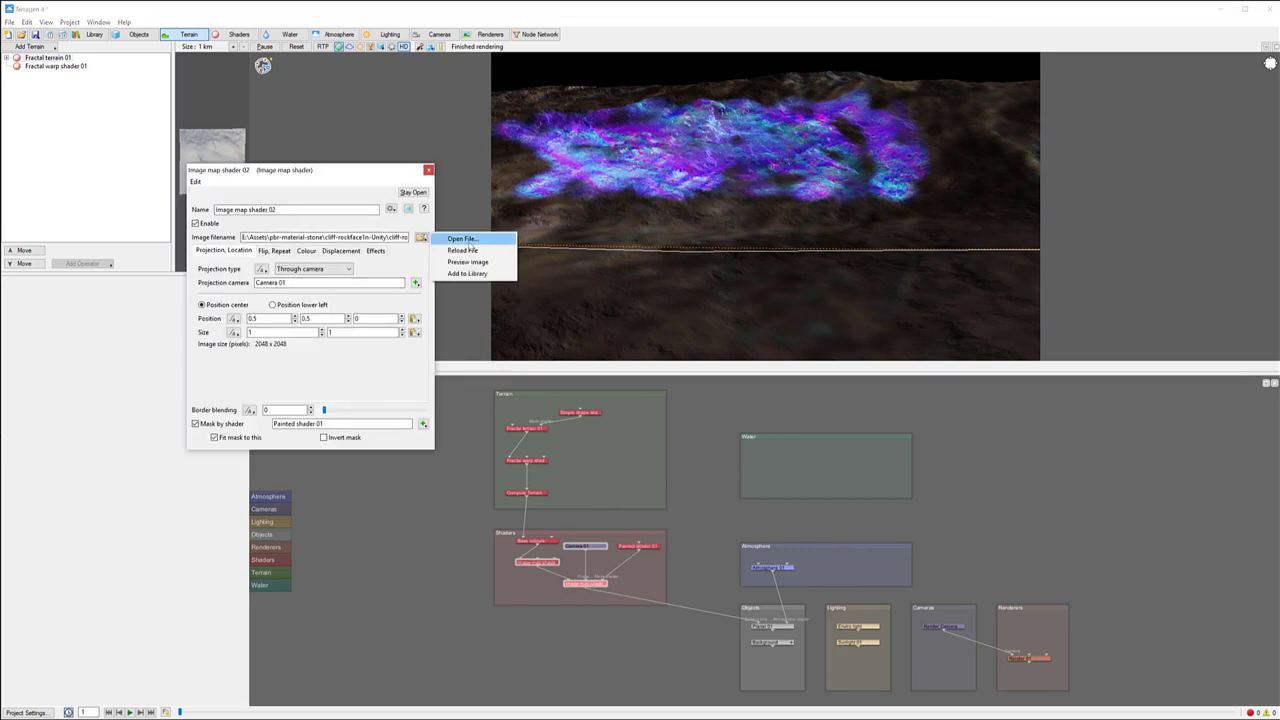
pyautogui.click(466, 240)
pyautogui.click(257, 268)
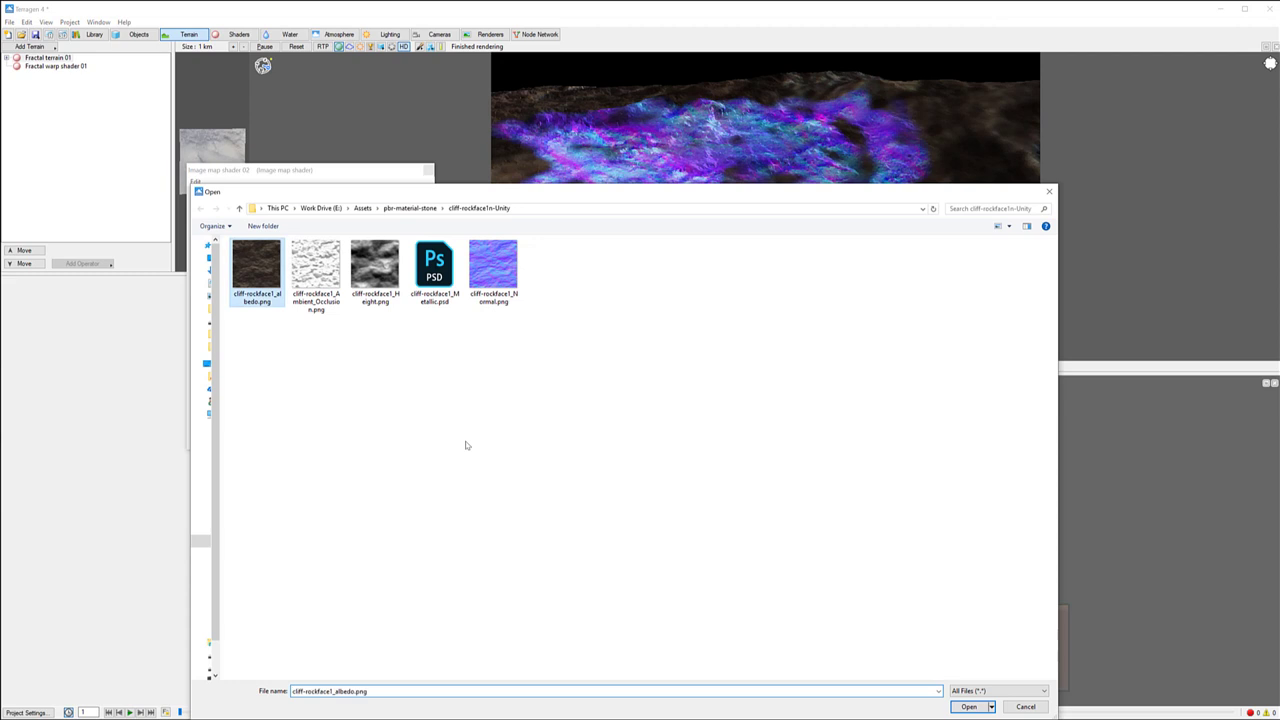
pyautogui.click(970, 706)
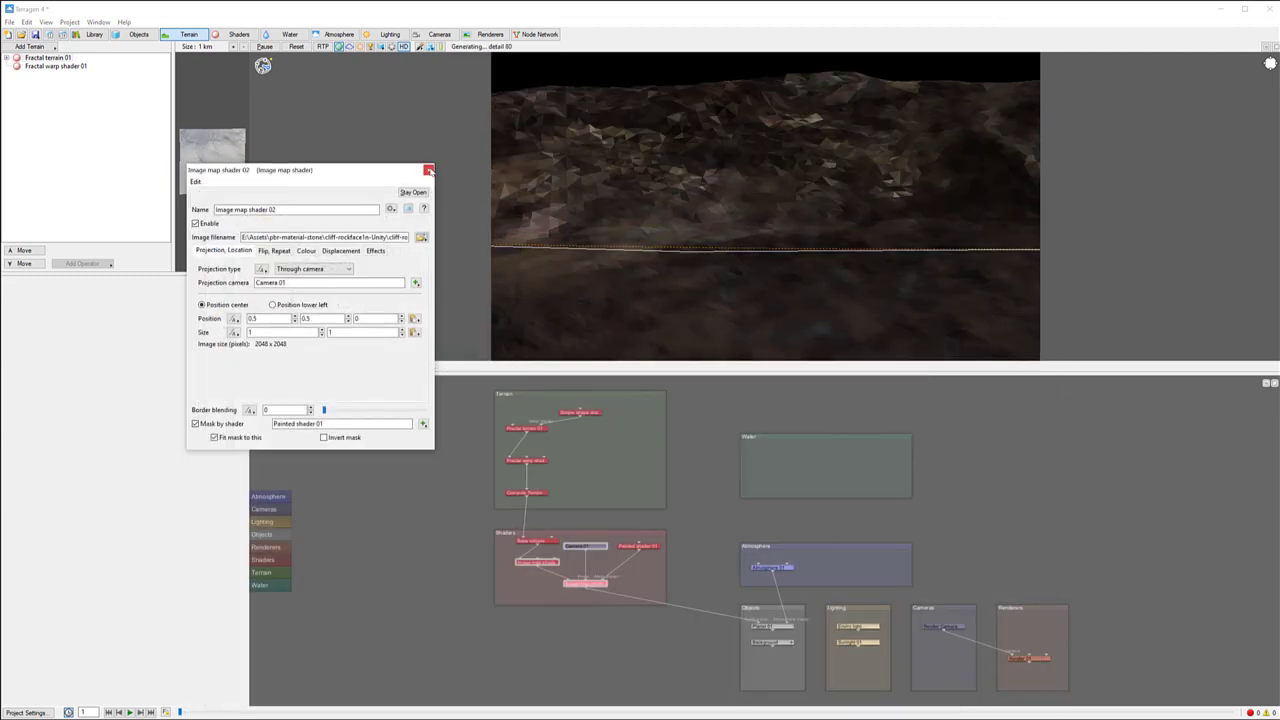
pyautogui.click(428, 170)
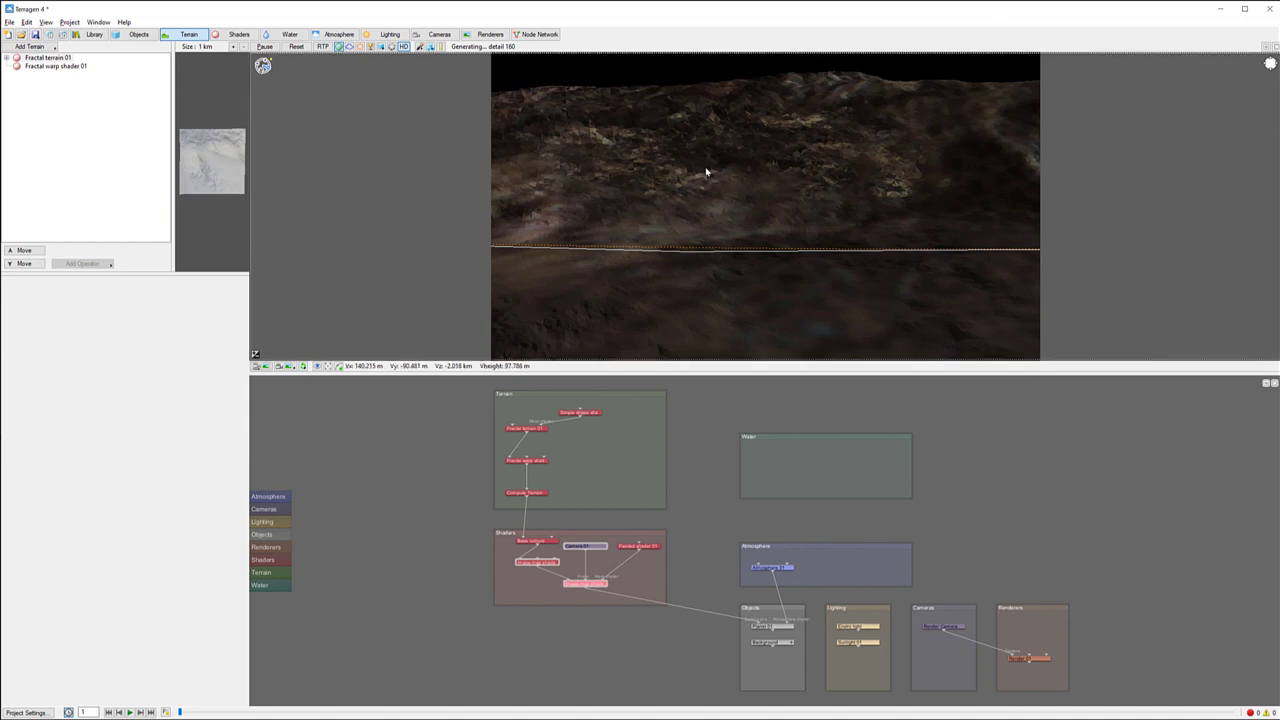
# Examine the masked albedo projection on the cliff from closer viewpoints.
pyautogui.moveTo(706, 171); pyautogui.dragTo(726, 180, button='middle')
pyautogui.moveTo(651, 163); pyautogui.dragTo(860, 160, button='middle')
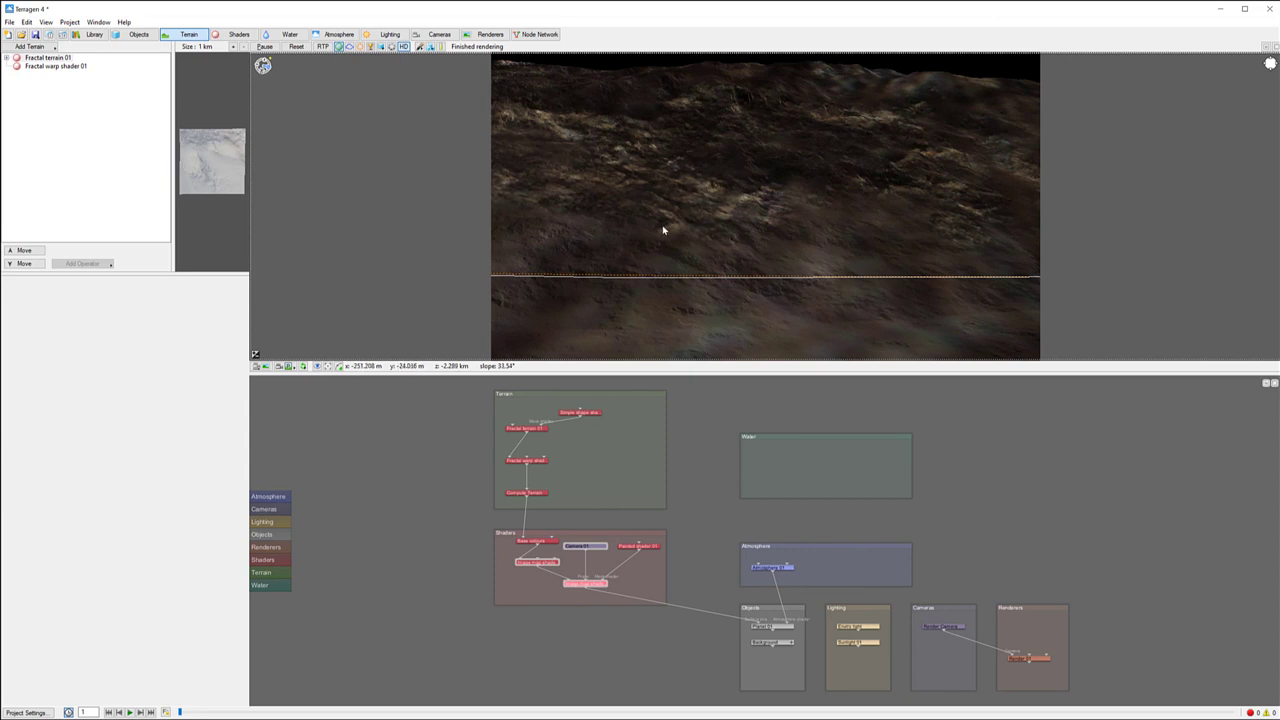
pyautogui.moveTo(663, 230); pyautogui.dragTo(757, 227, button='middle')
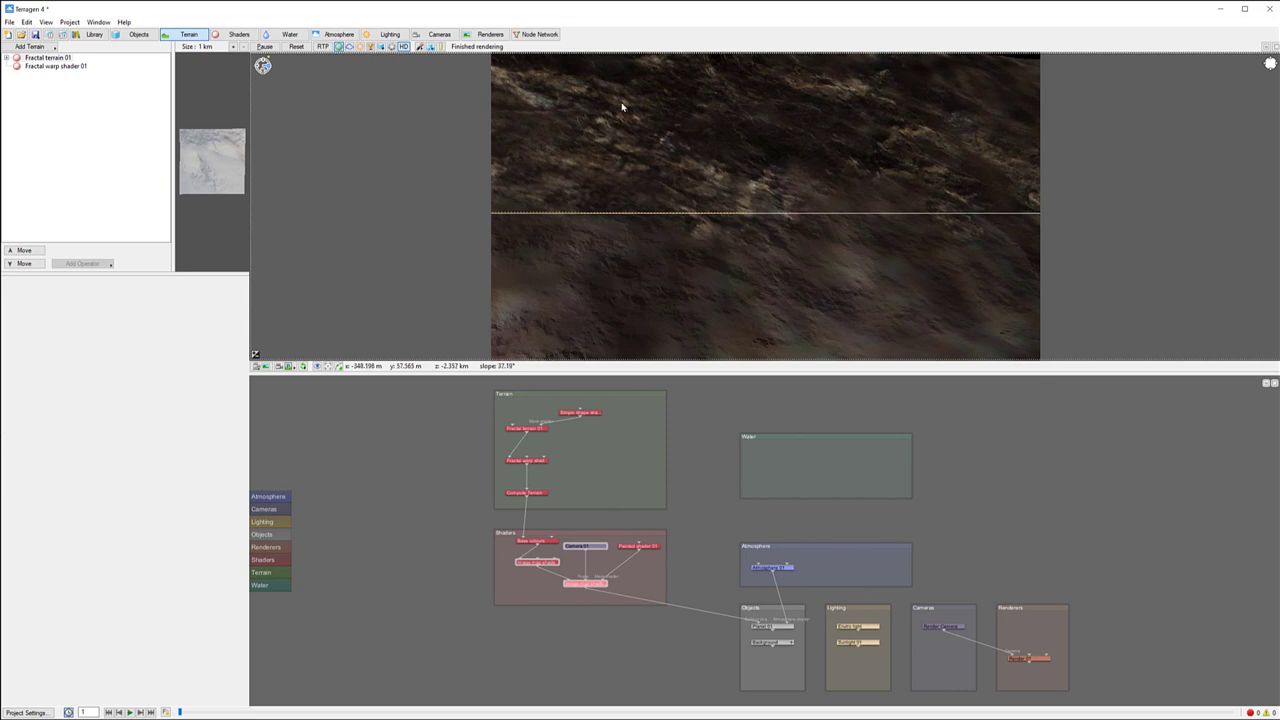
pyautogui.moveTo(716, 151); pyautogui.dragTo(743, 191)
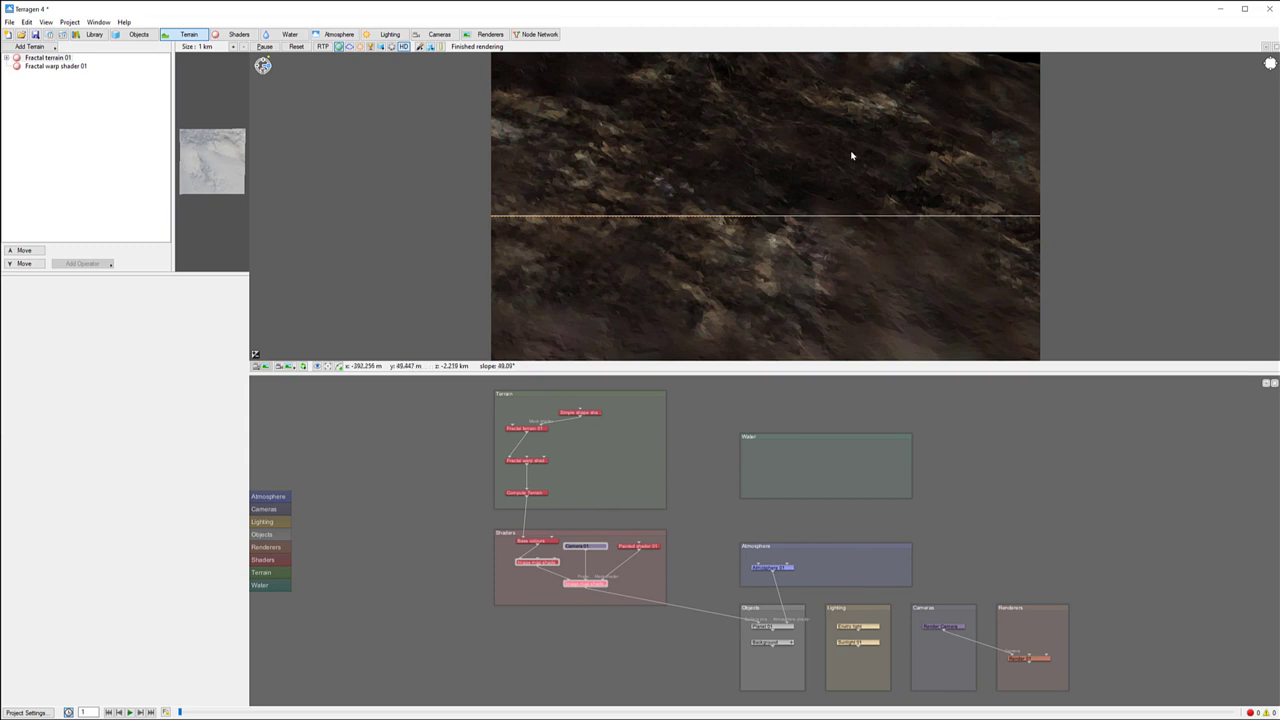
# Enable Apply displacement for Image map shader 02.
pyautogui.doubleClick(585, 584)
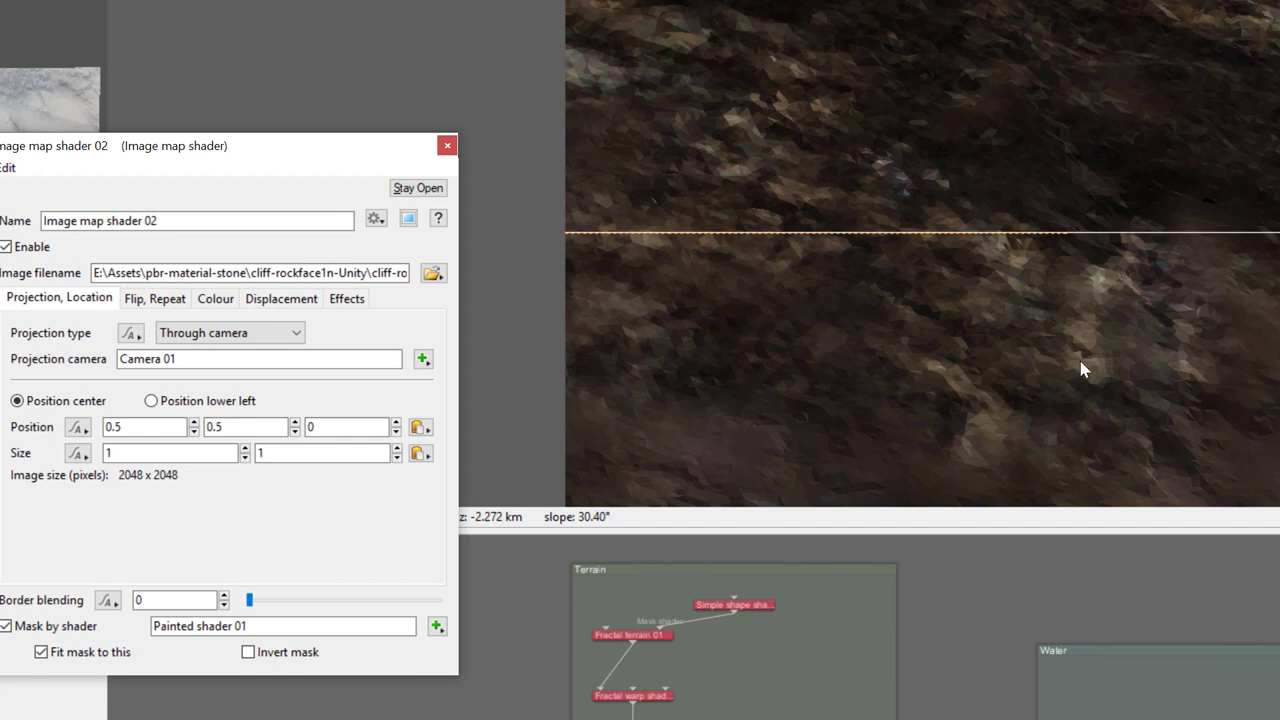
pyautogui.click(283, 299)
pyautogui.click(18, 334)
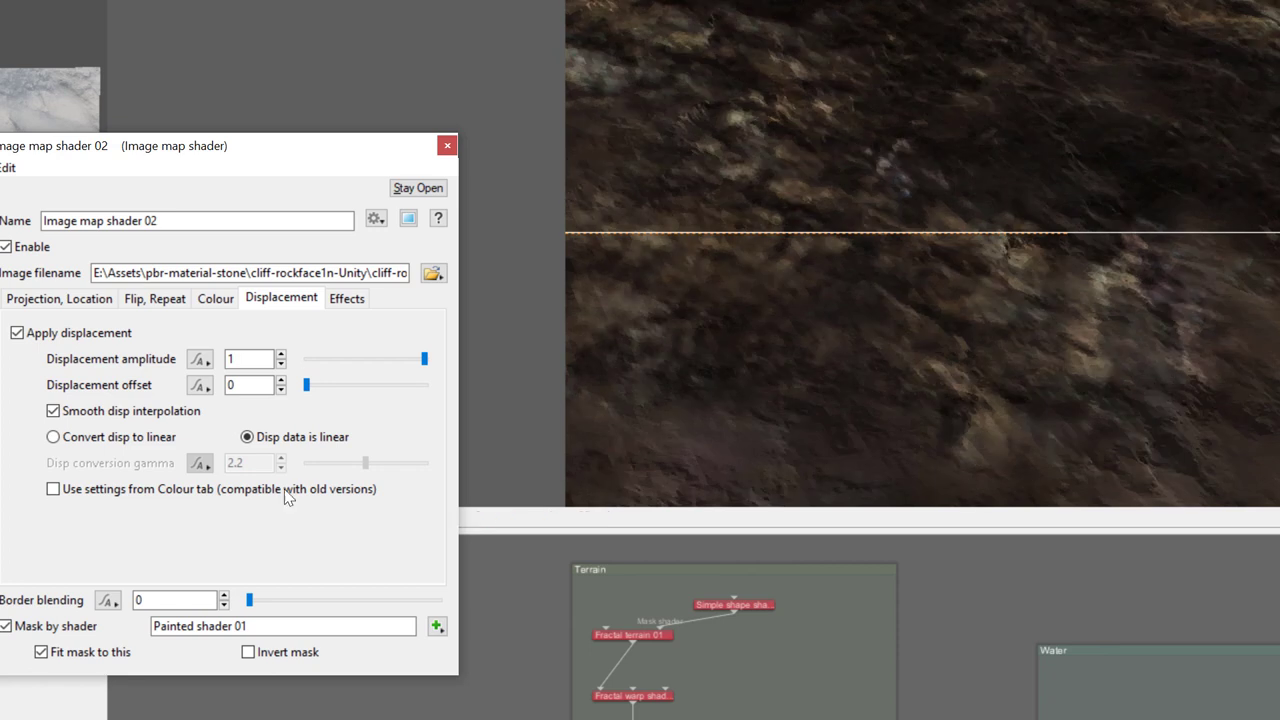
# Try displacement amplitudes of 50 and 10 on Image map shader 02.
pyautogui.doubleClick(268, 358)
pyautogui.write('50')
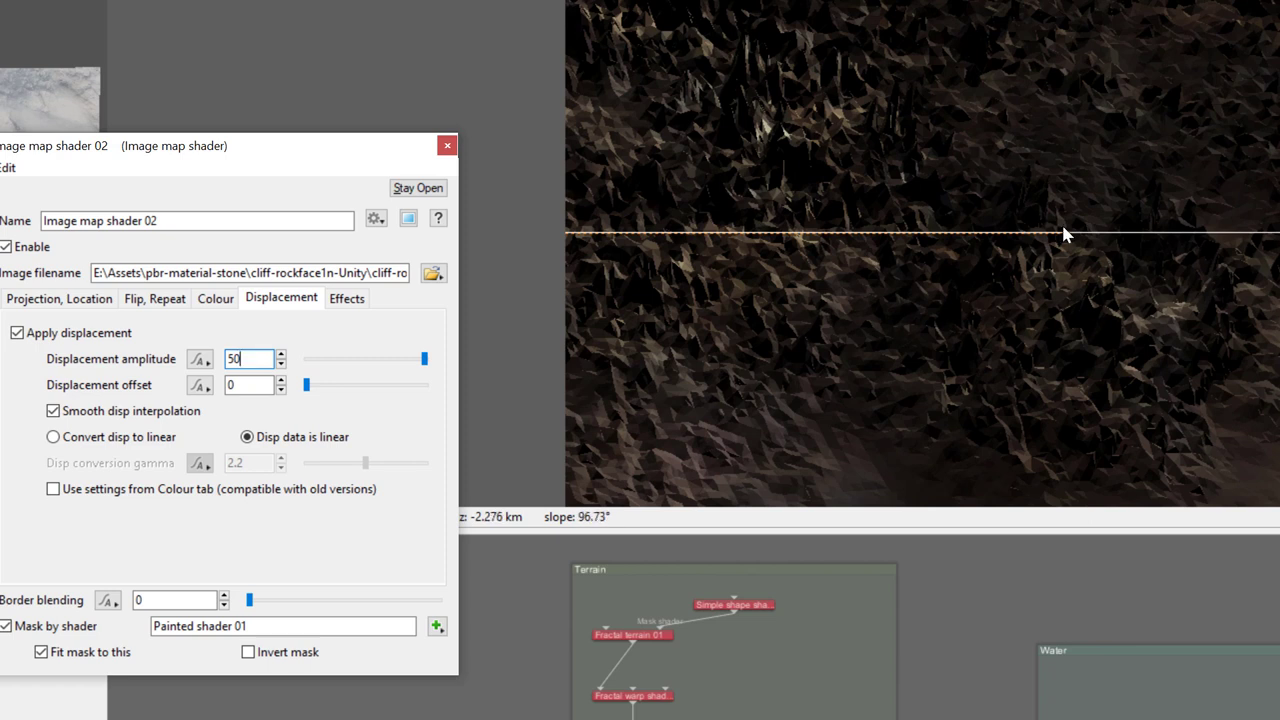
pyautogui.moveTo(248, 358); pyautogui.dragTo(110, 348)
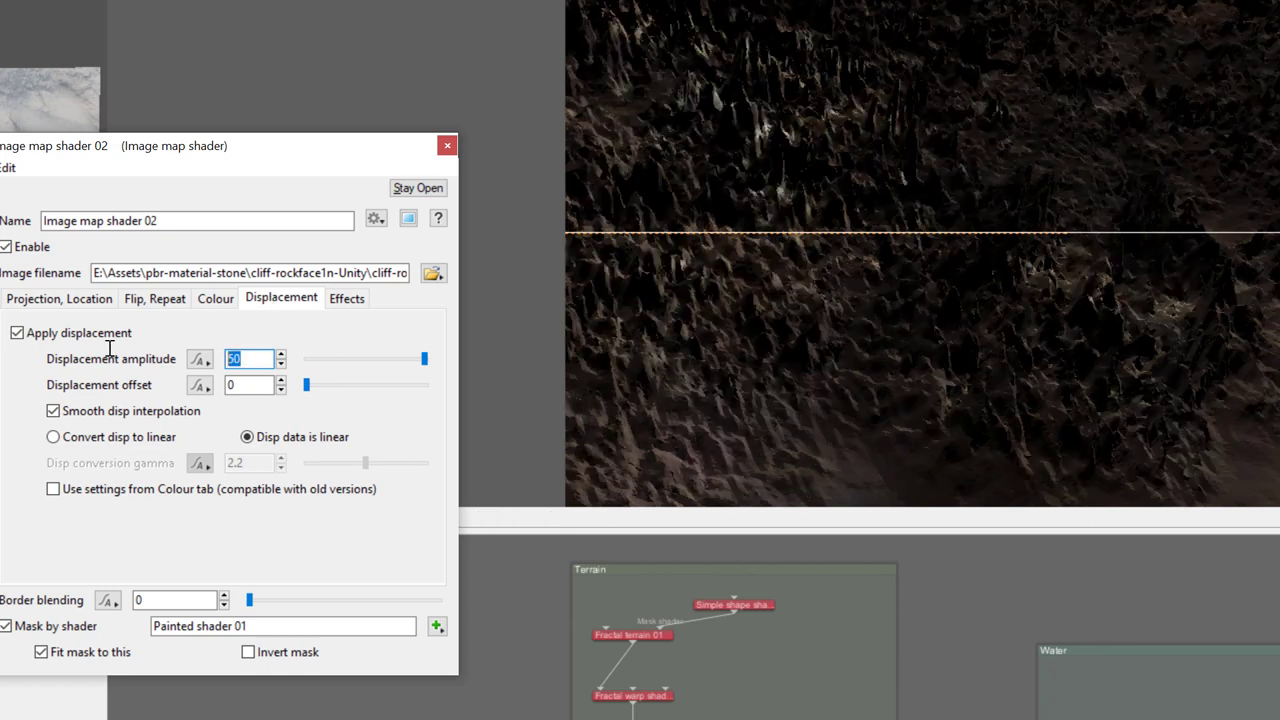
pyautogui.write('10')
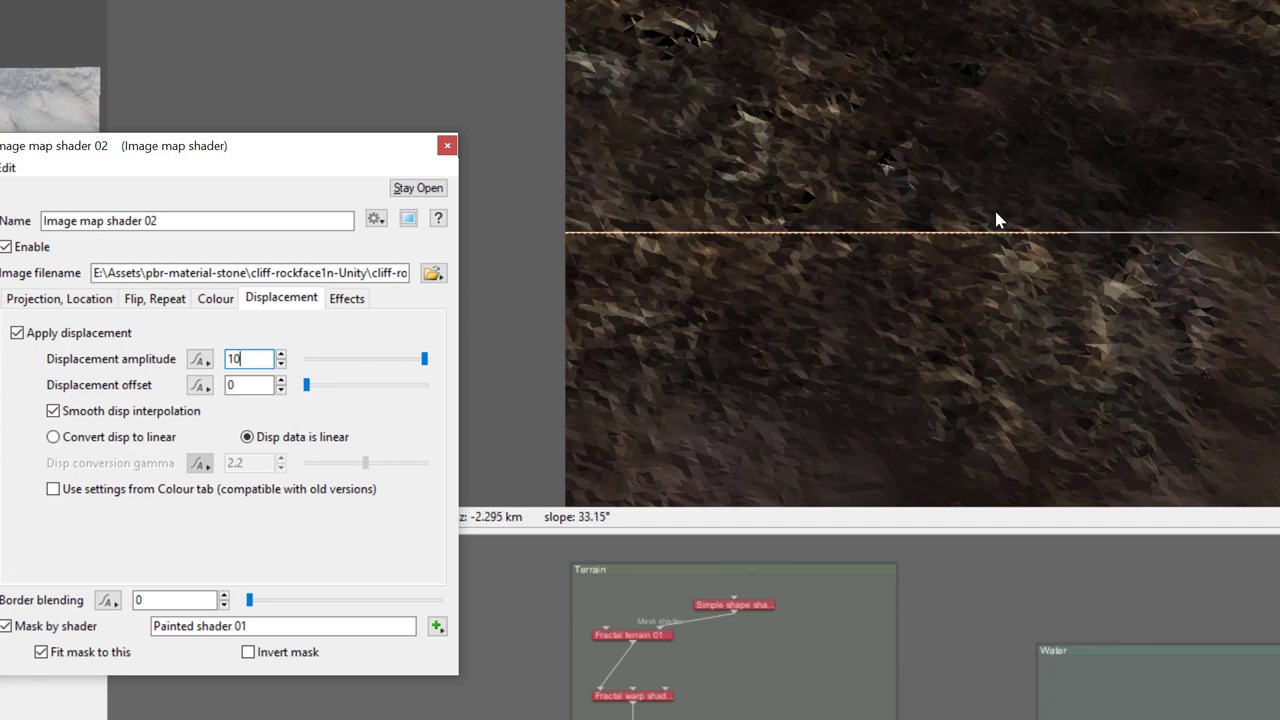
# Set the displacement amplitude of Image map shader 02 to 1 and close its settings.
pyautogui.doubleClick(258, 359)
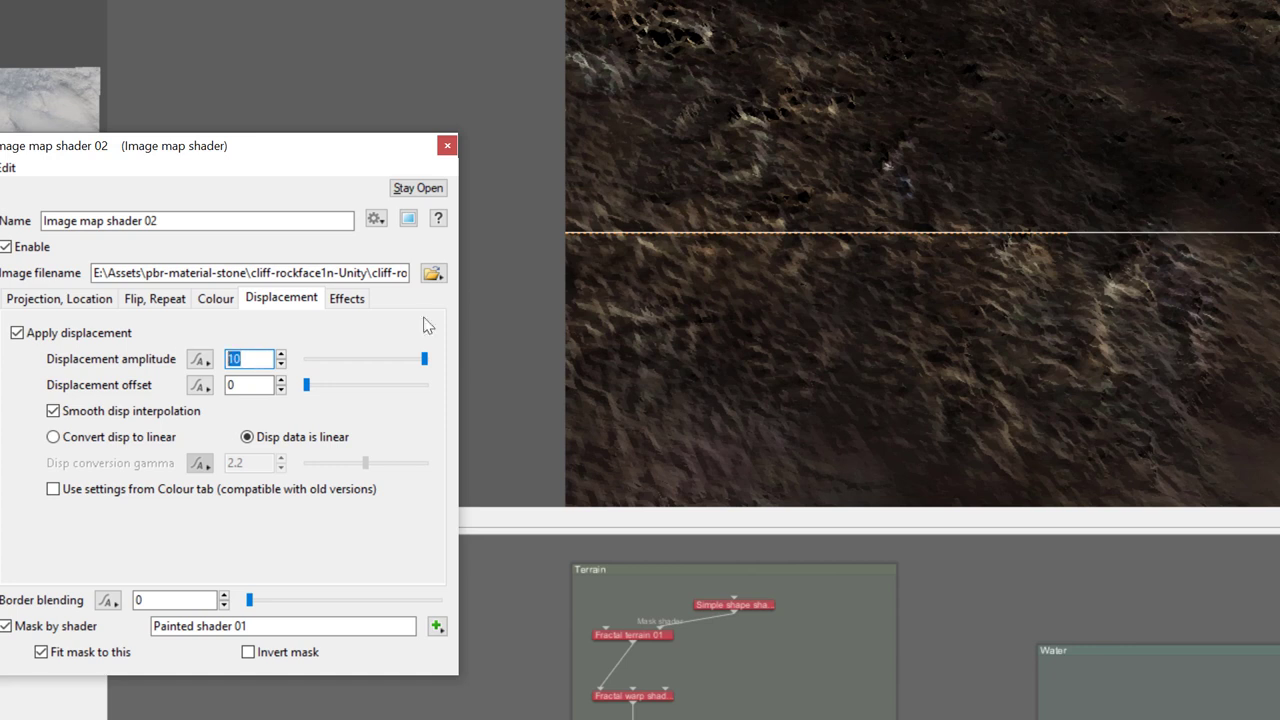
pyautogui.write('1')
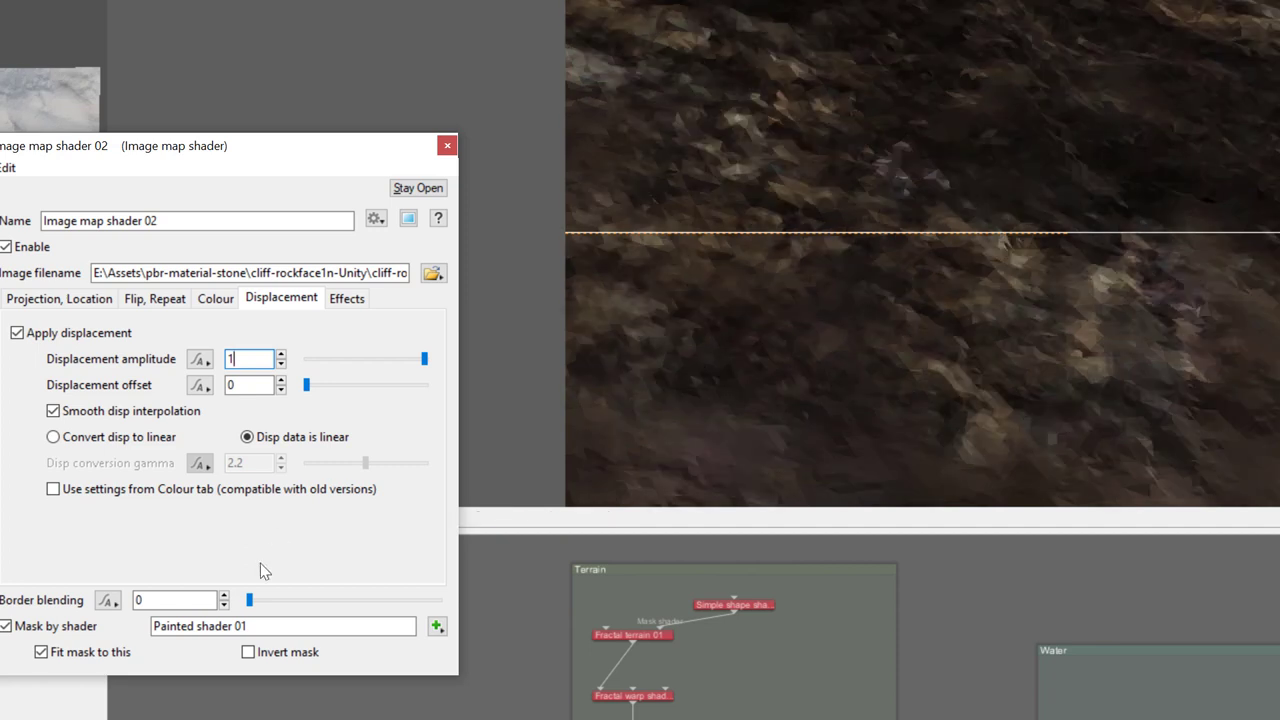
pyautogui.click(447, 145)
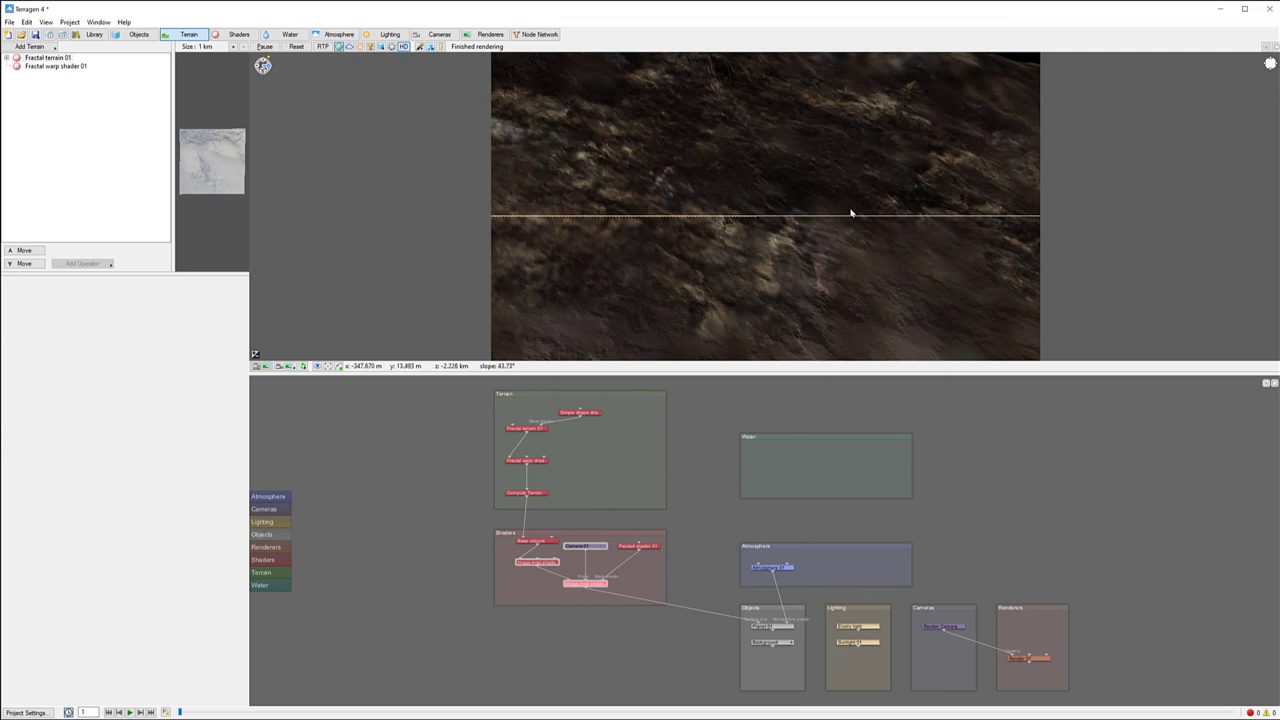
# Examine the displaced cliff texture from a viewpoint behind the projection camera.
pyautogui.scroll(-5, 818, 222)
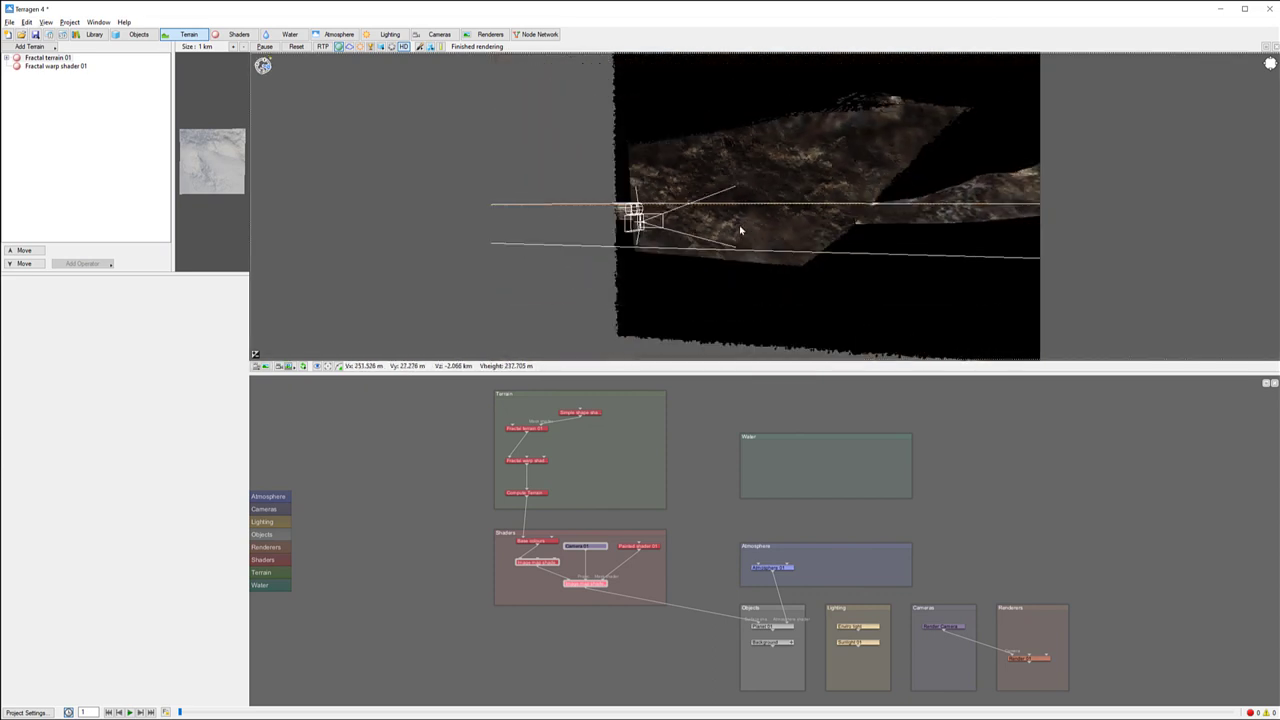
pyautogui.moveTo(761, 206); pyautogui.dragTo(814, 243)
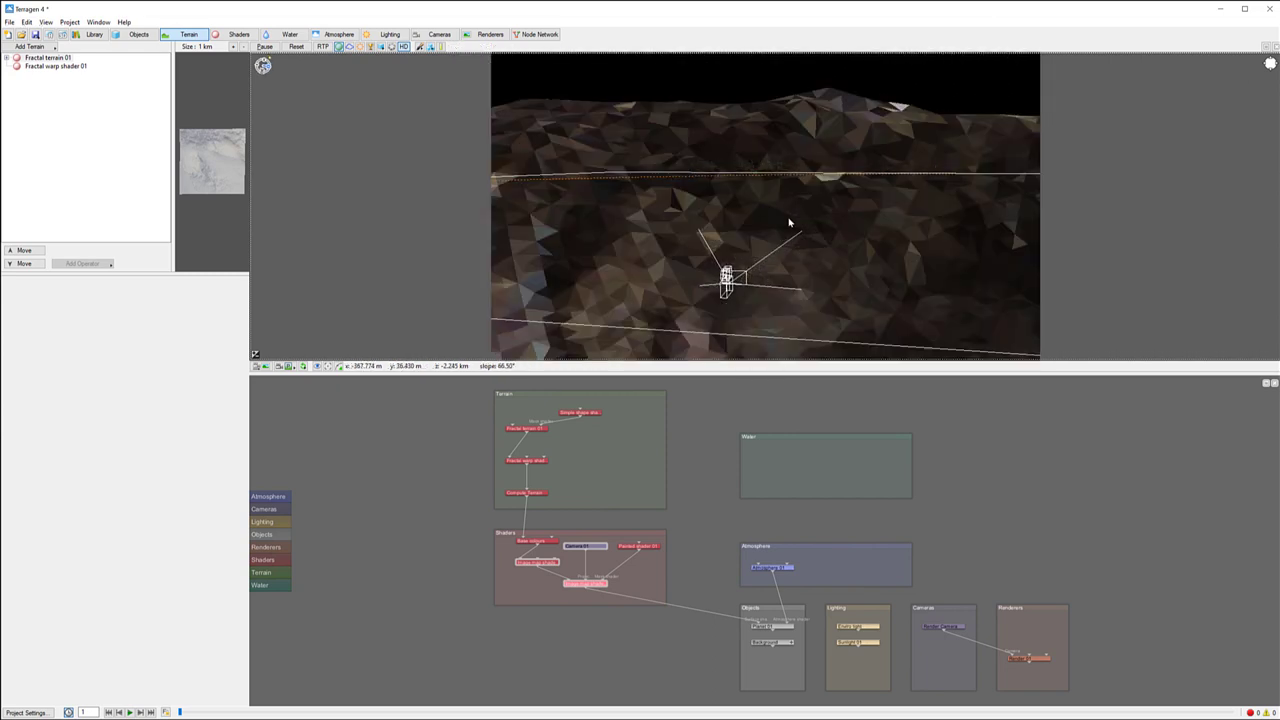